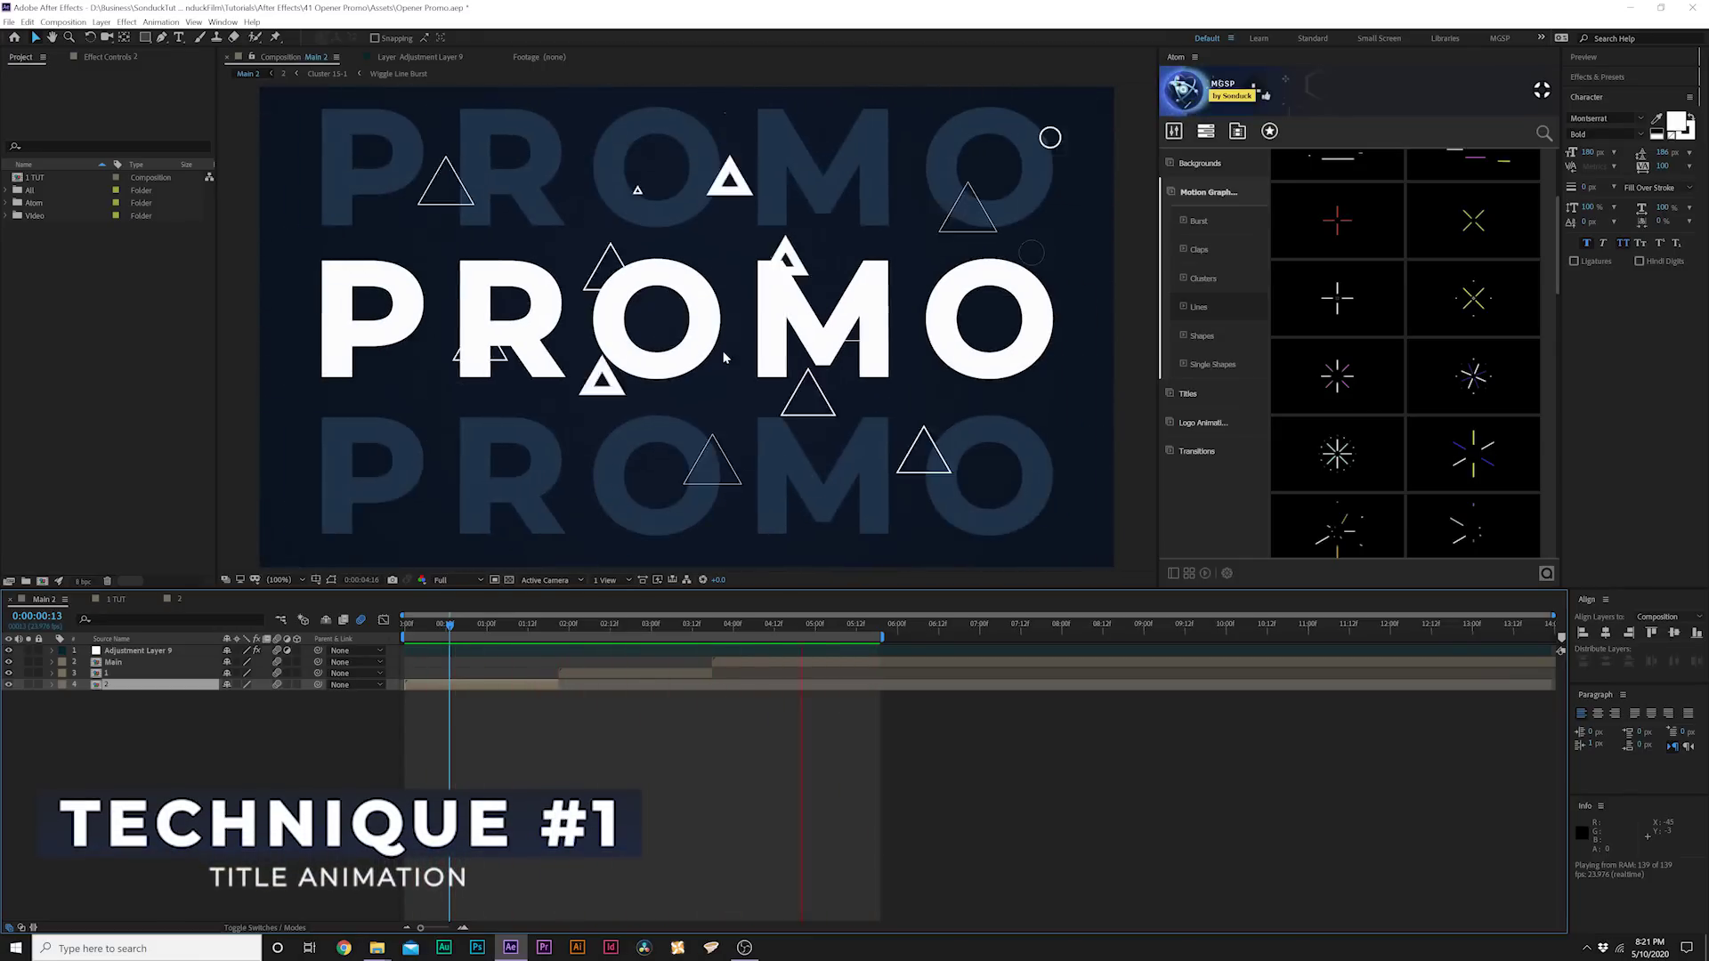
# - Add a Position animator with Opacity to OPENER and offset the letters' Position Y to -203
pyautogui.press('space')
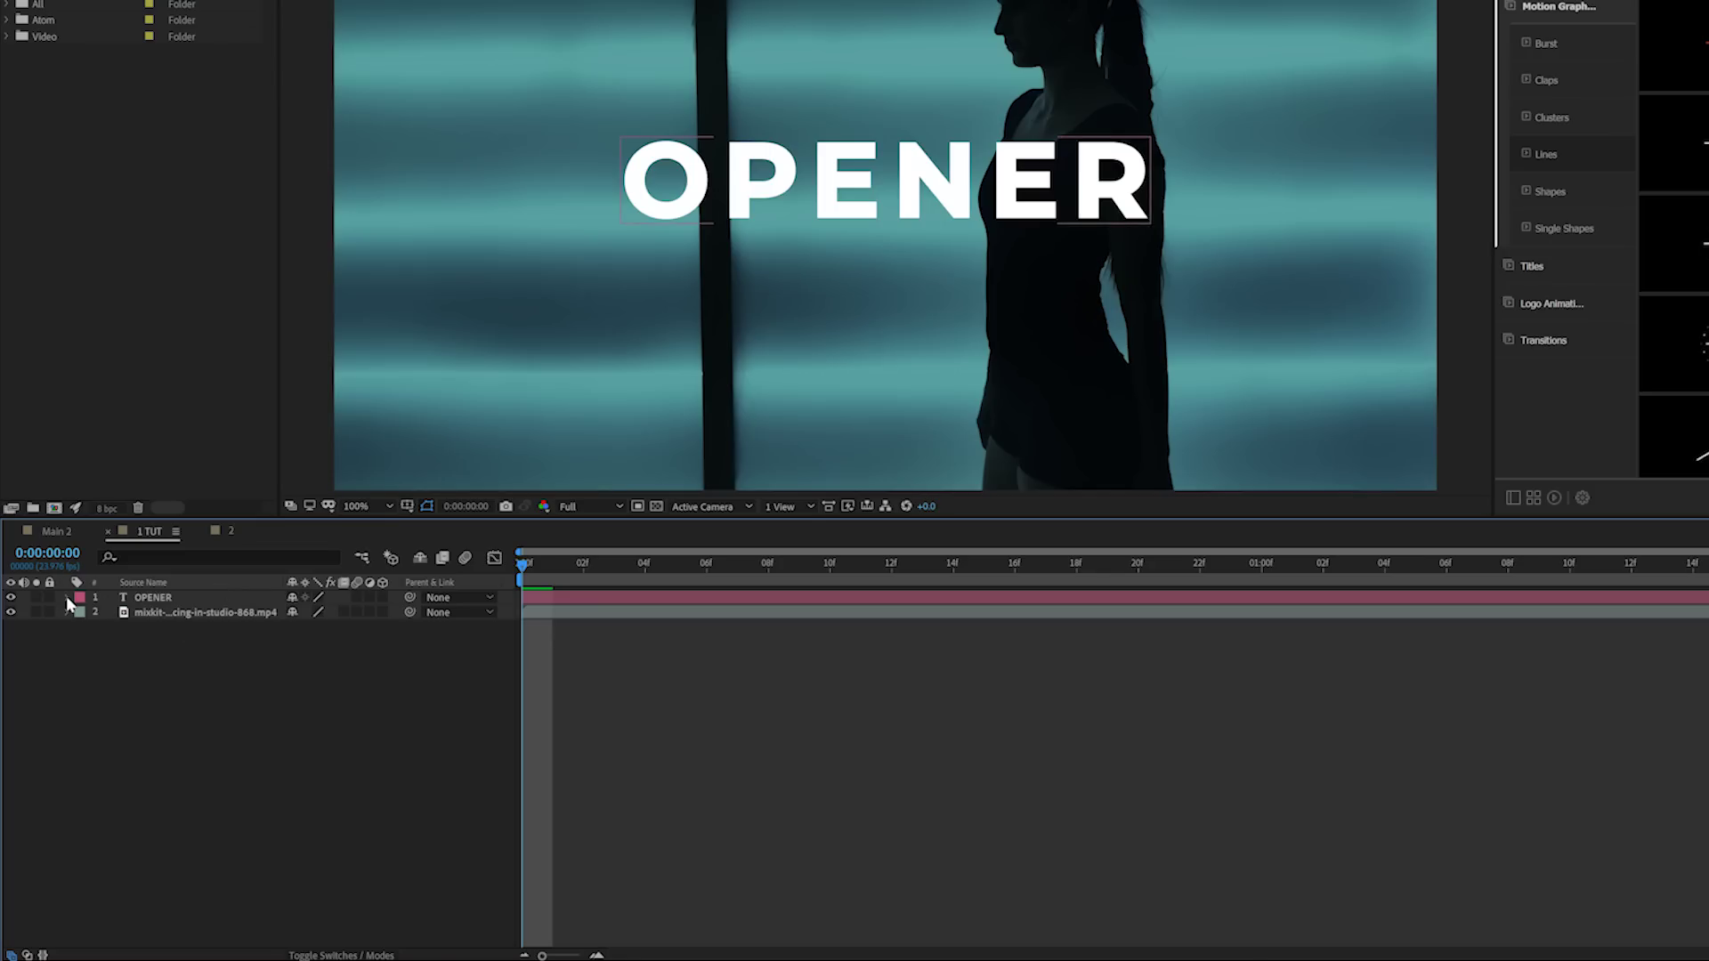
pyautogui.click(66, 596)
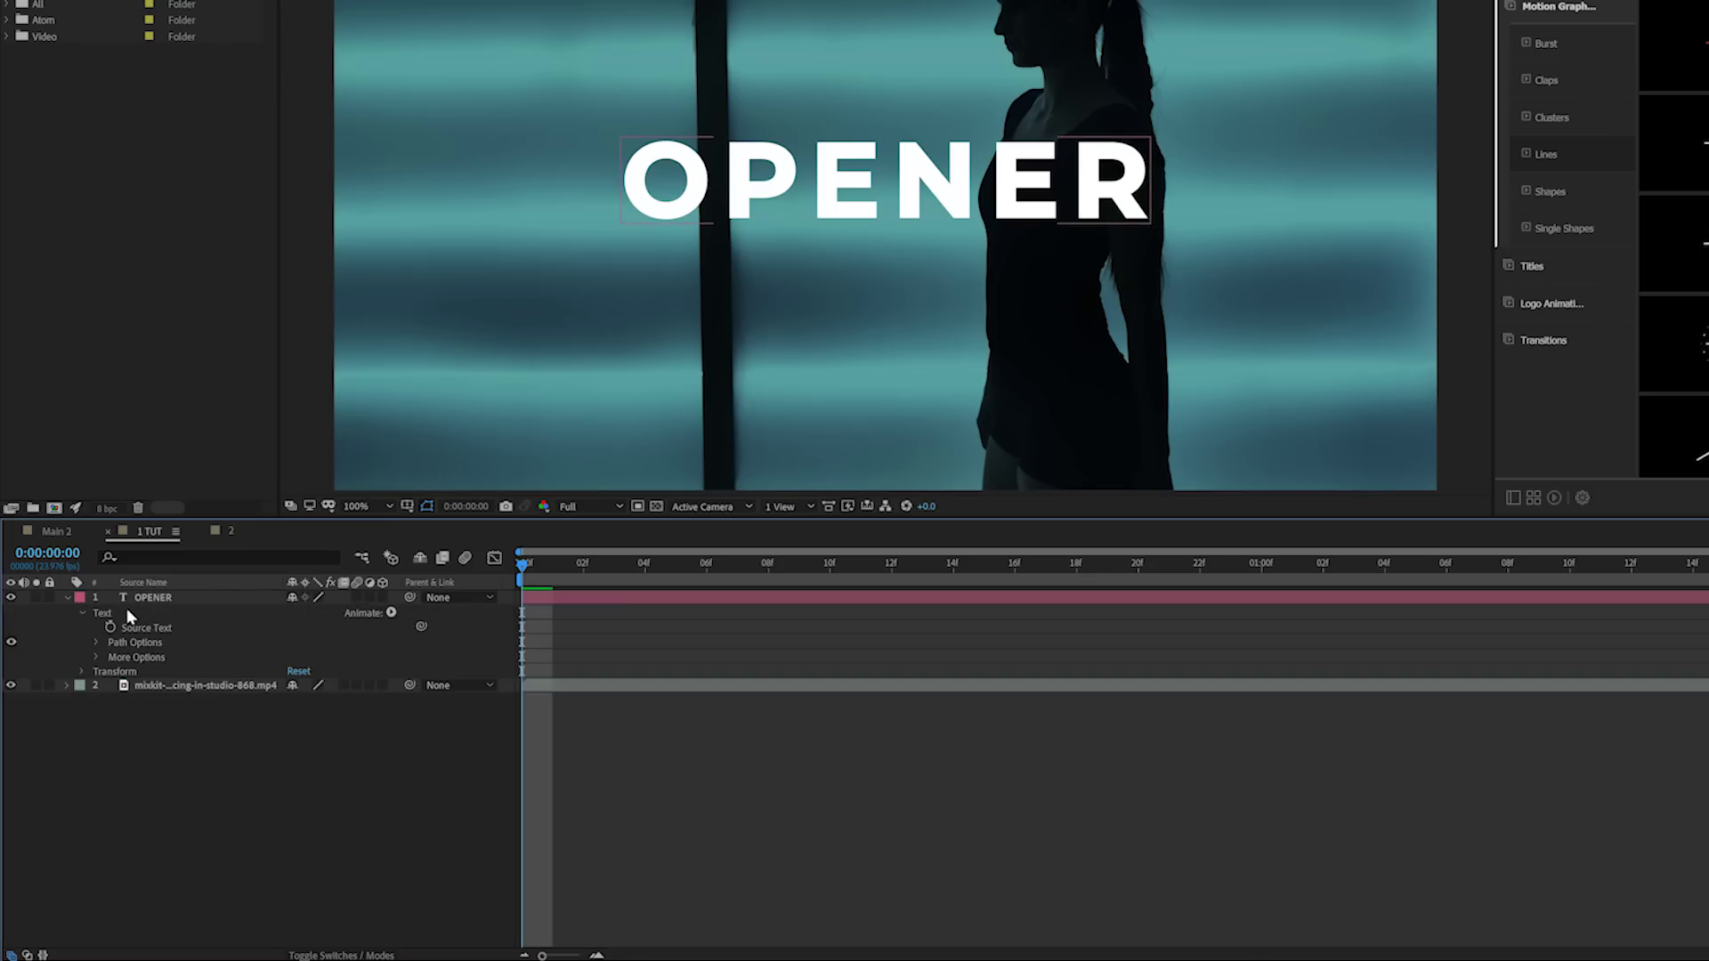
pyautogui.click(390, 612)
pyautogui.click(437, 657)
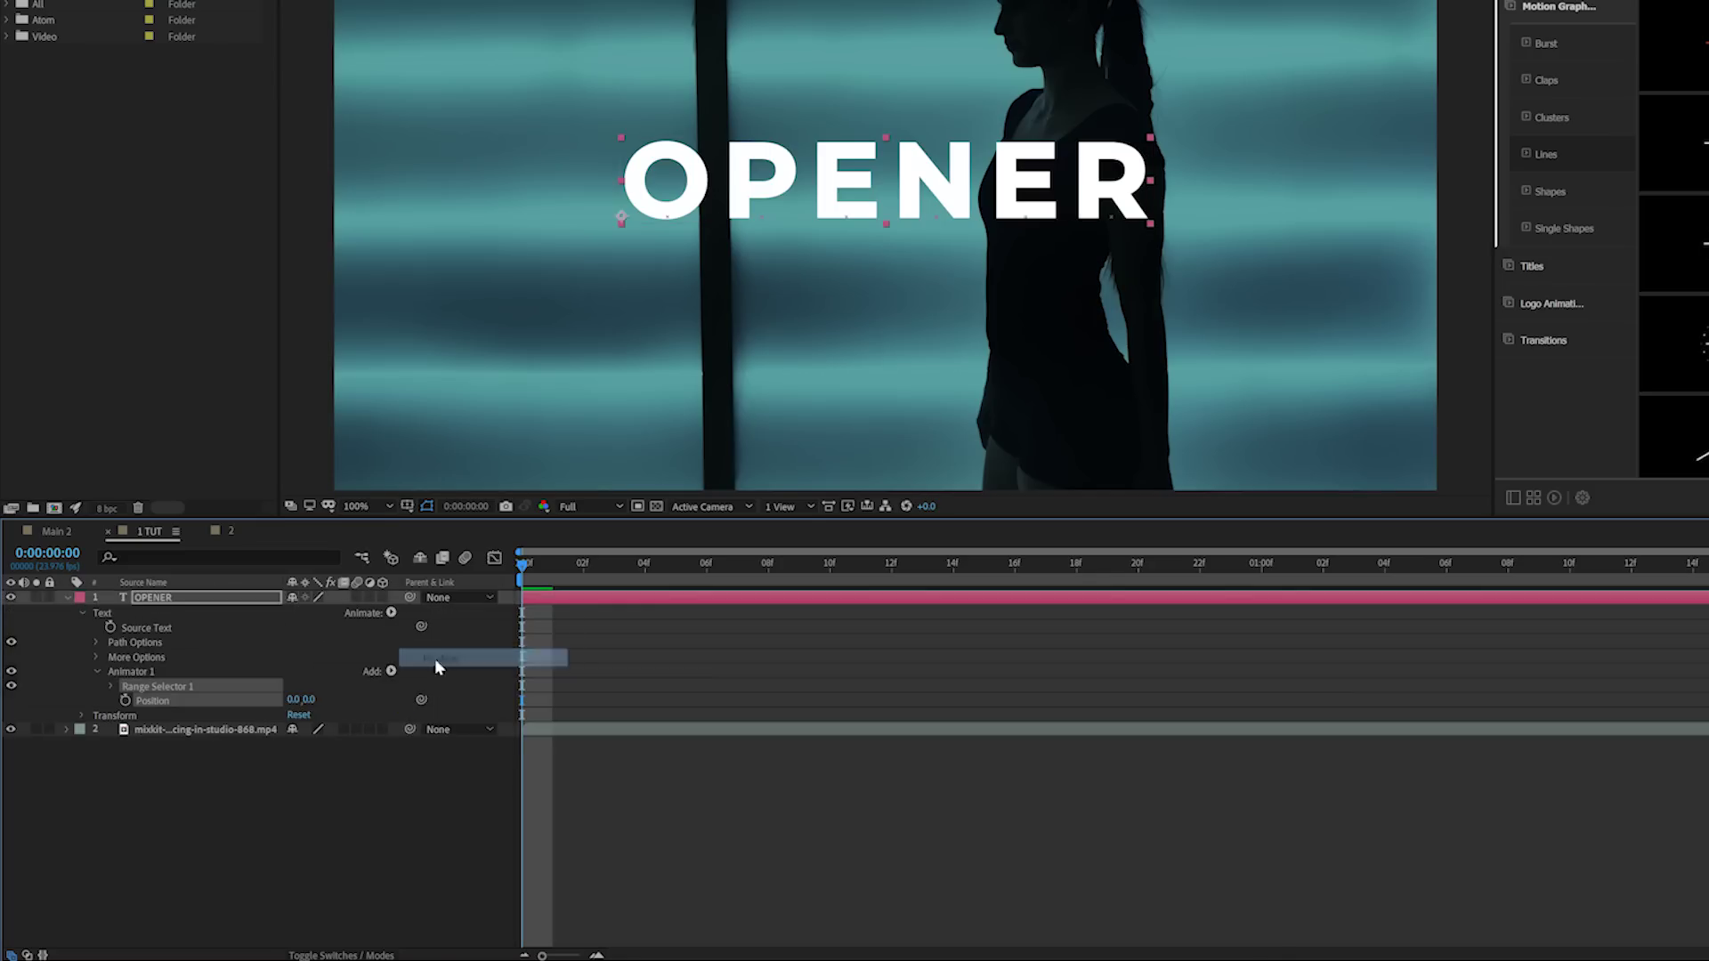
pyautogui.click(391, 612)
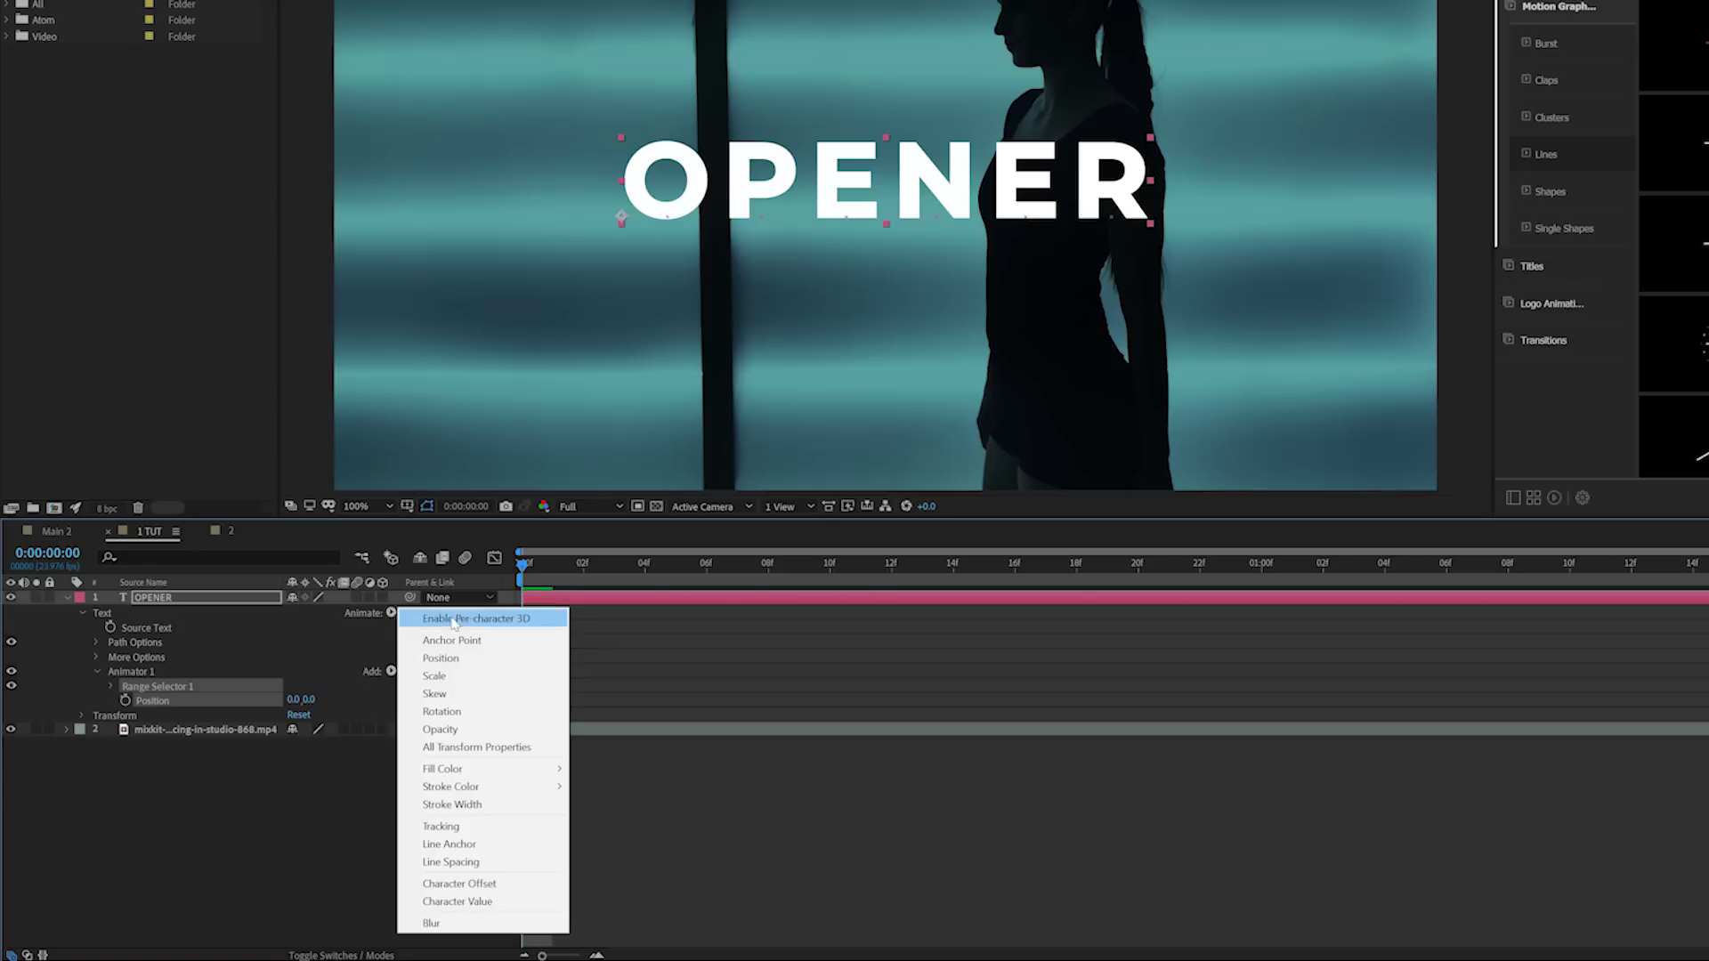
pyautogui.click(339, 683)
pyautogui.click(390, 671)
pyautogui.moveTo(429, 677)
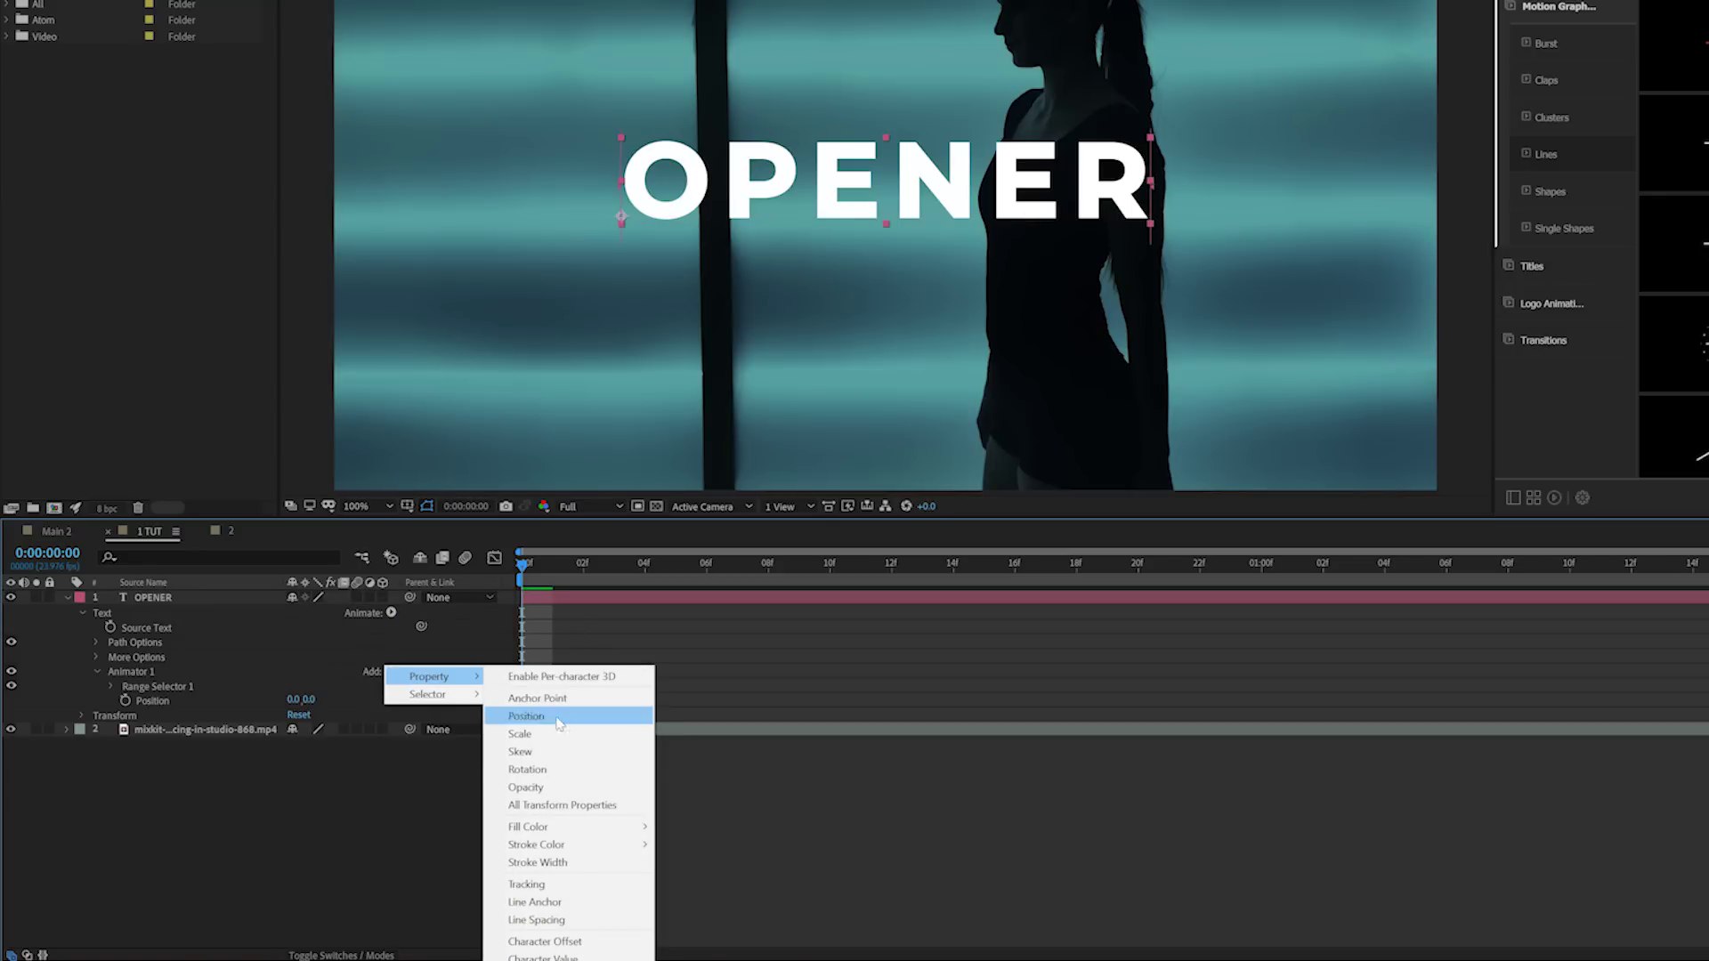
pyautogui.click(525, 787)
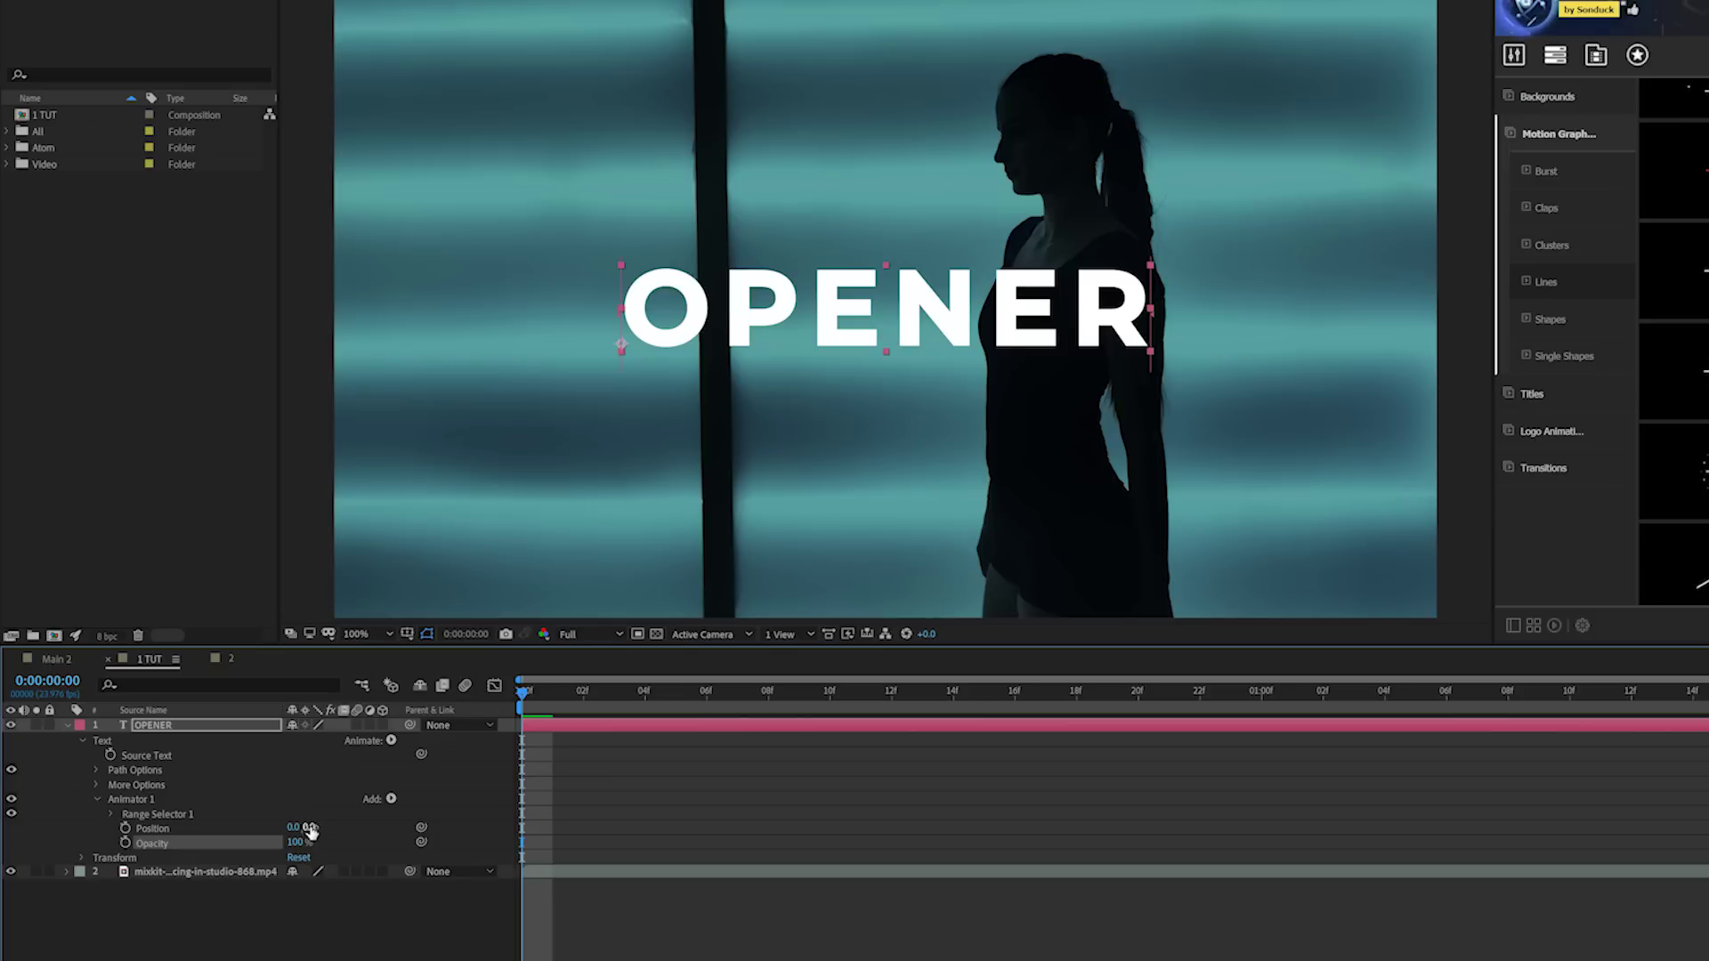
pyautogui.moveTo(311, 829); pyautogui.dragTo(161, 828)
# - Keyframe Range Selector Start from 0% at frame 0 to 100% at frame 16, then preview
pyautogui.click(111, 814)
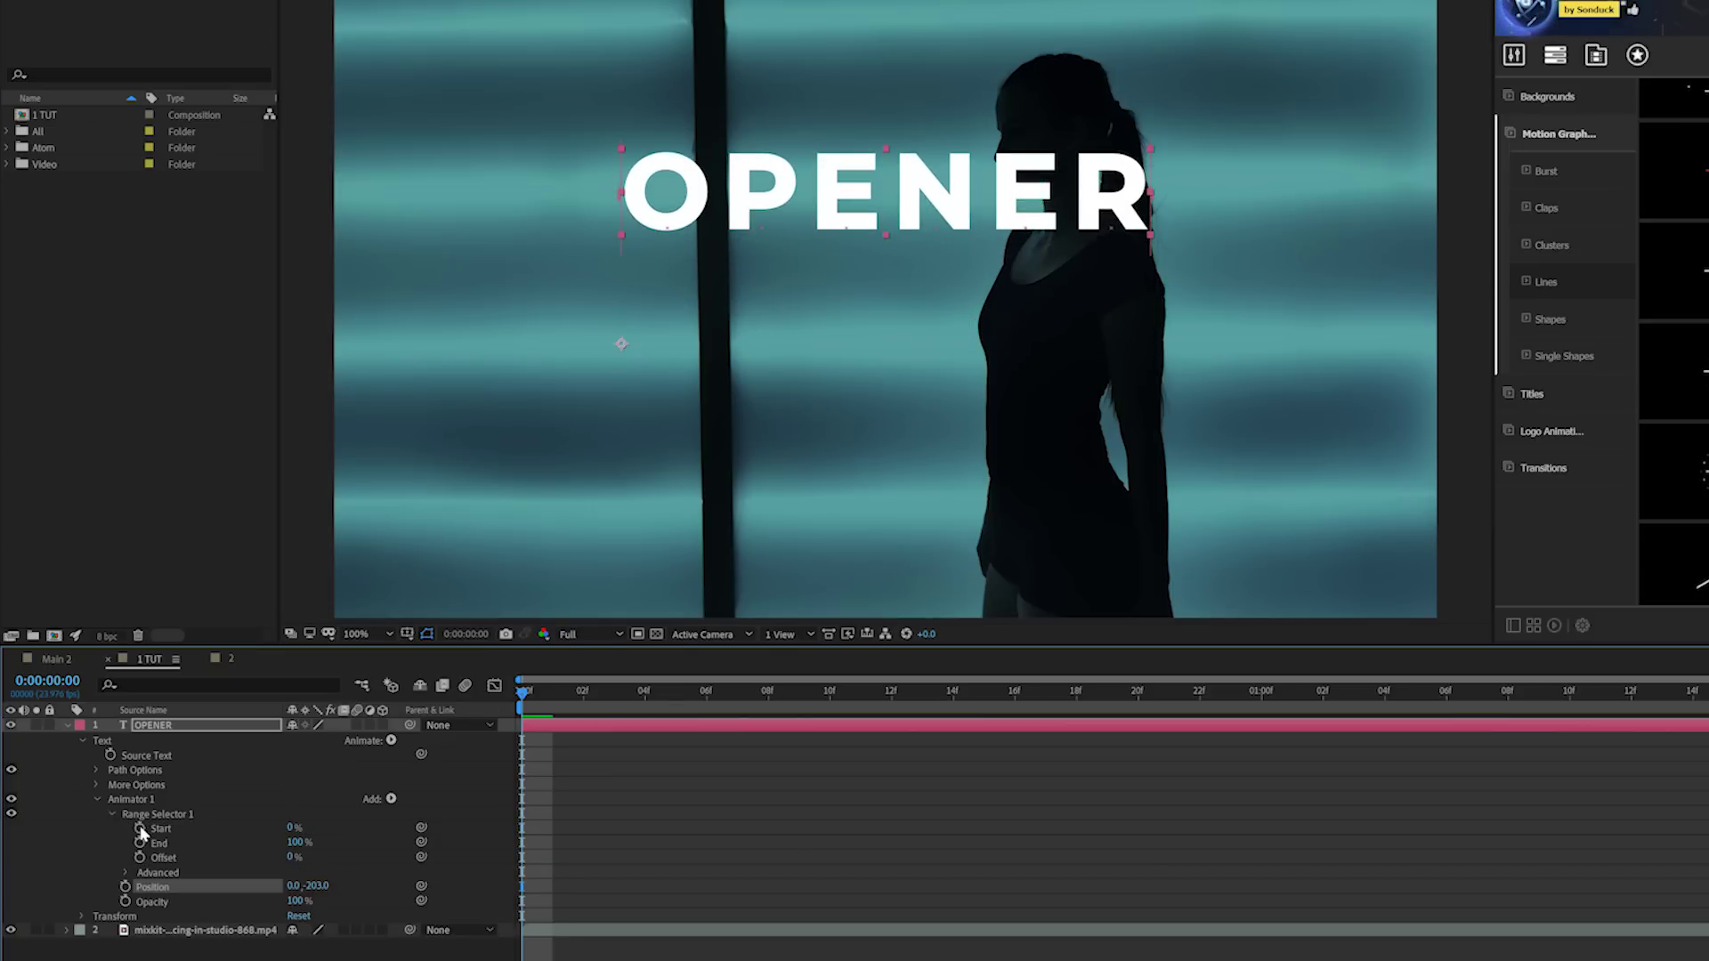
pyautogui.moveTo(561, 703); pyautogui.dragTo(1016, 722)
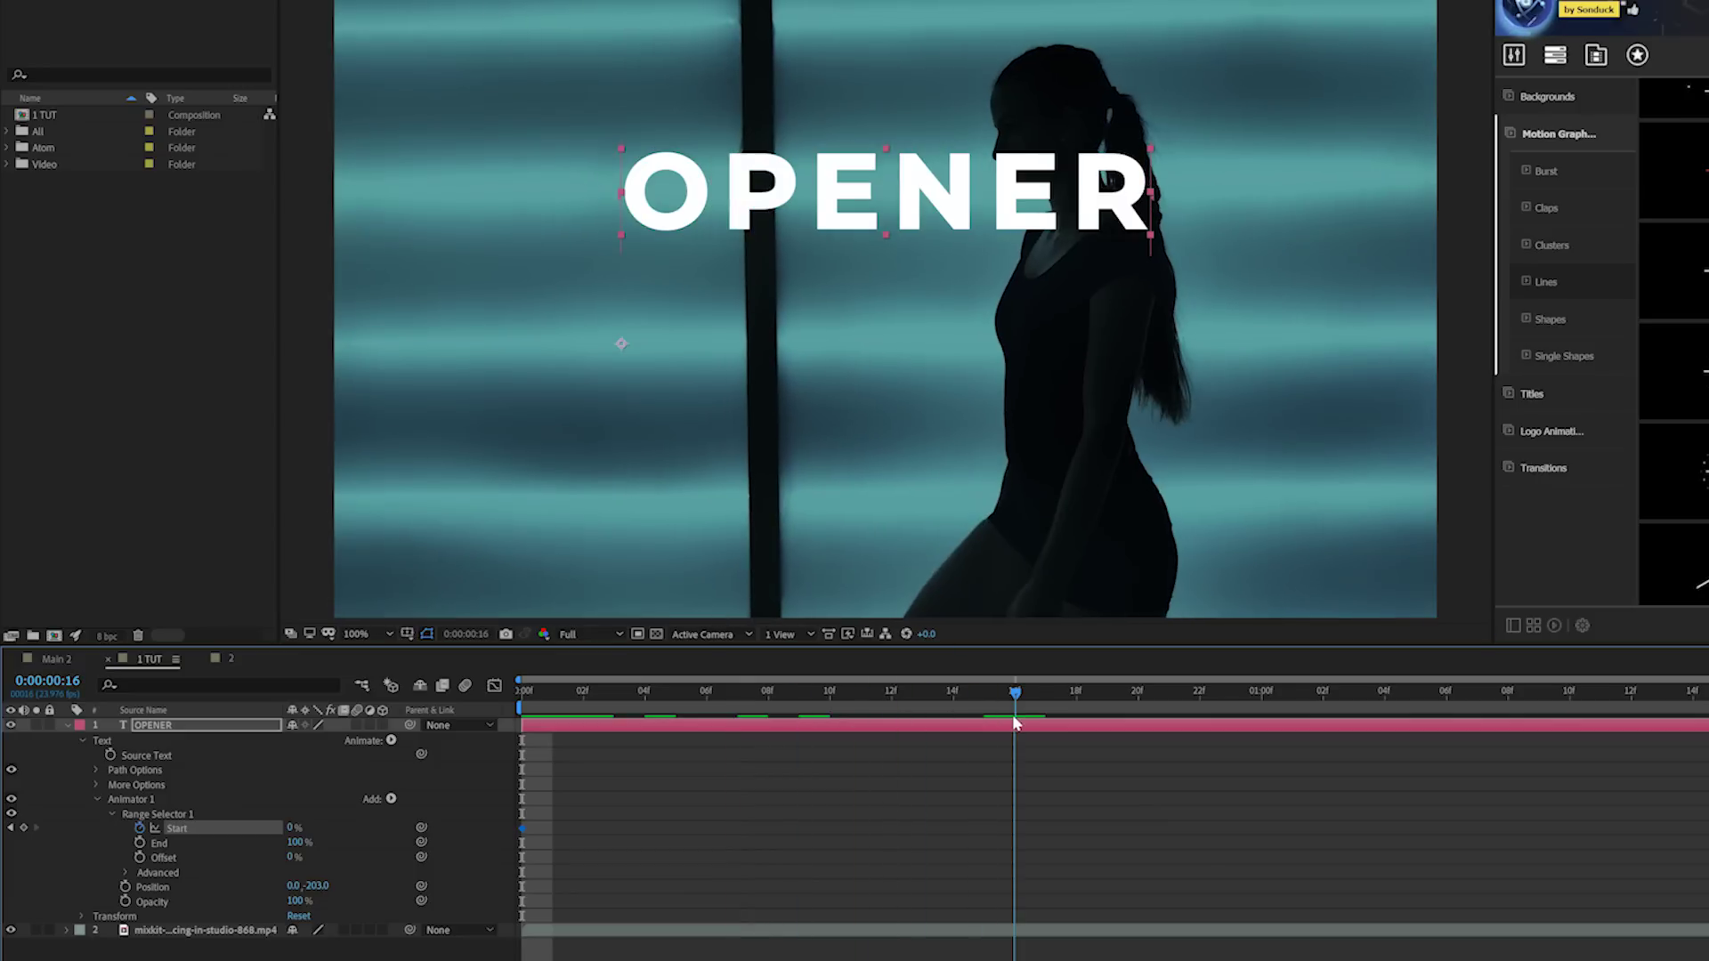
pyautogui.moveTo(290, 826); pyautogui.dragTo(658, 831)
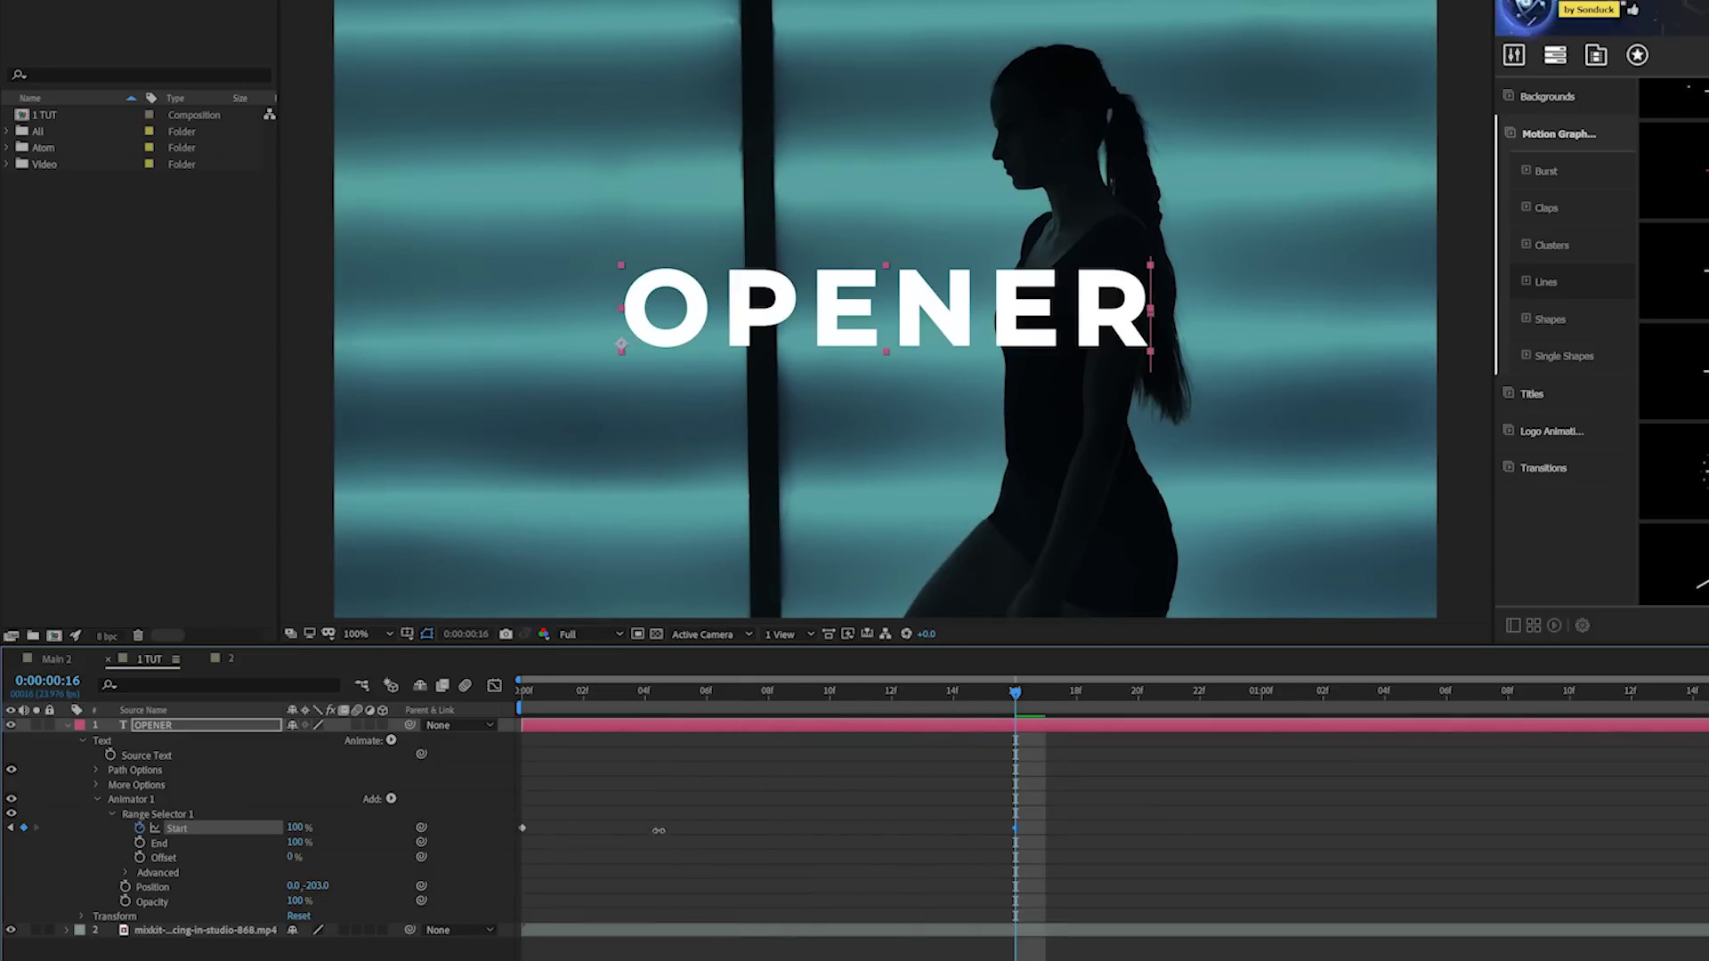
pyautogui.press('space')
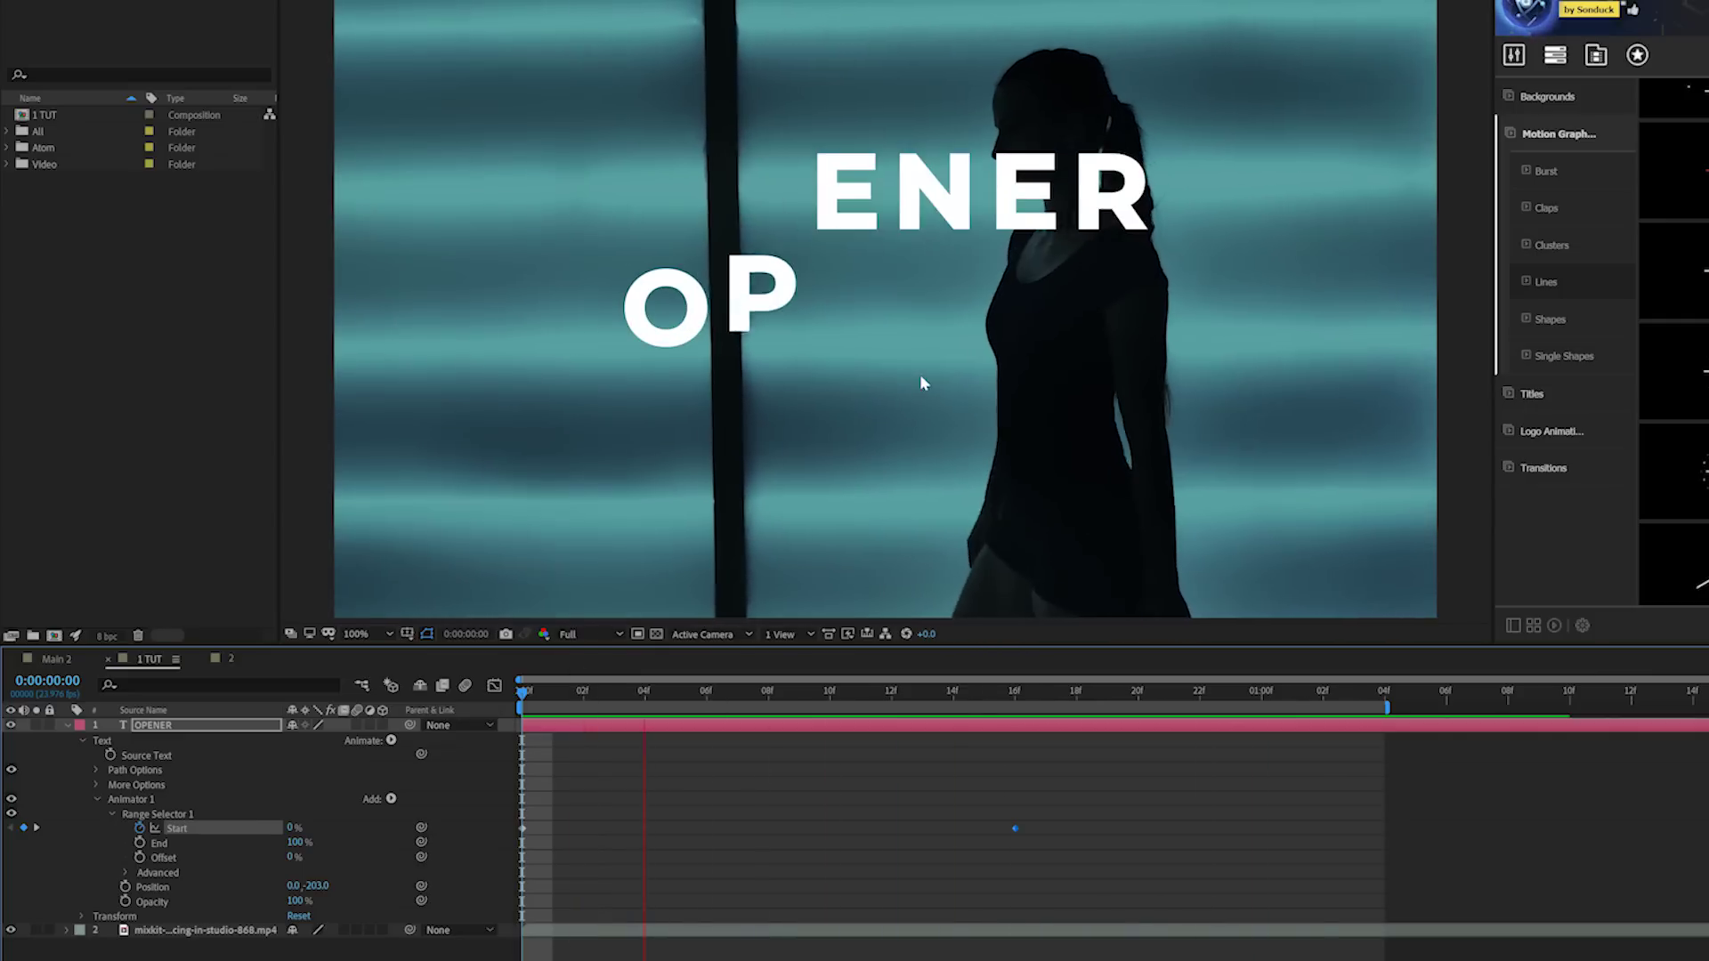
pyautogui.press('space')
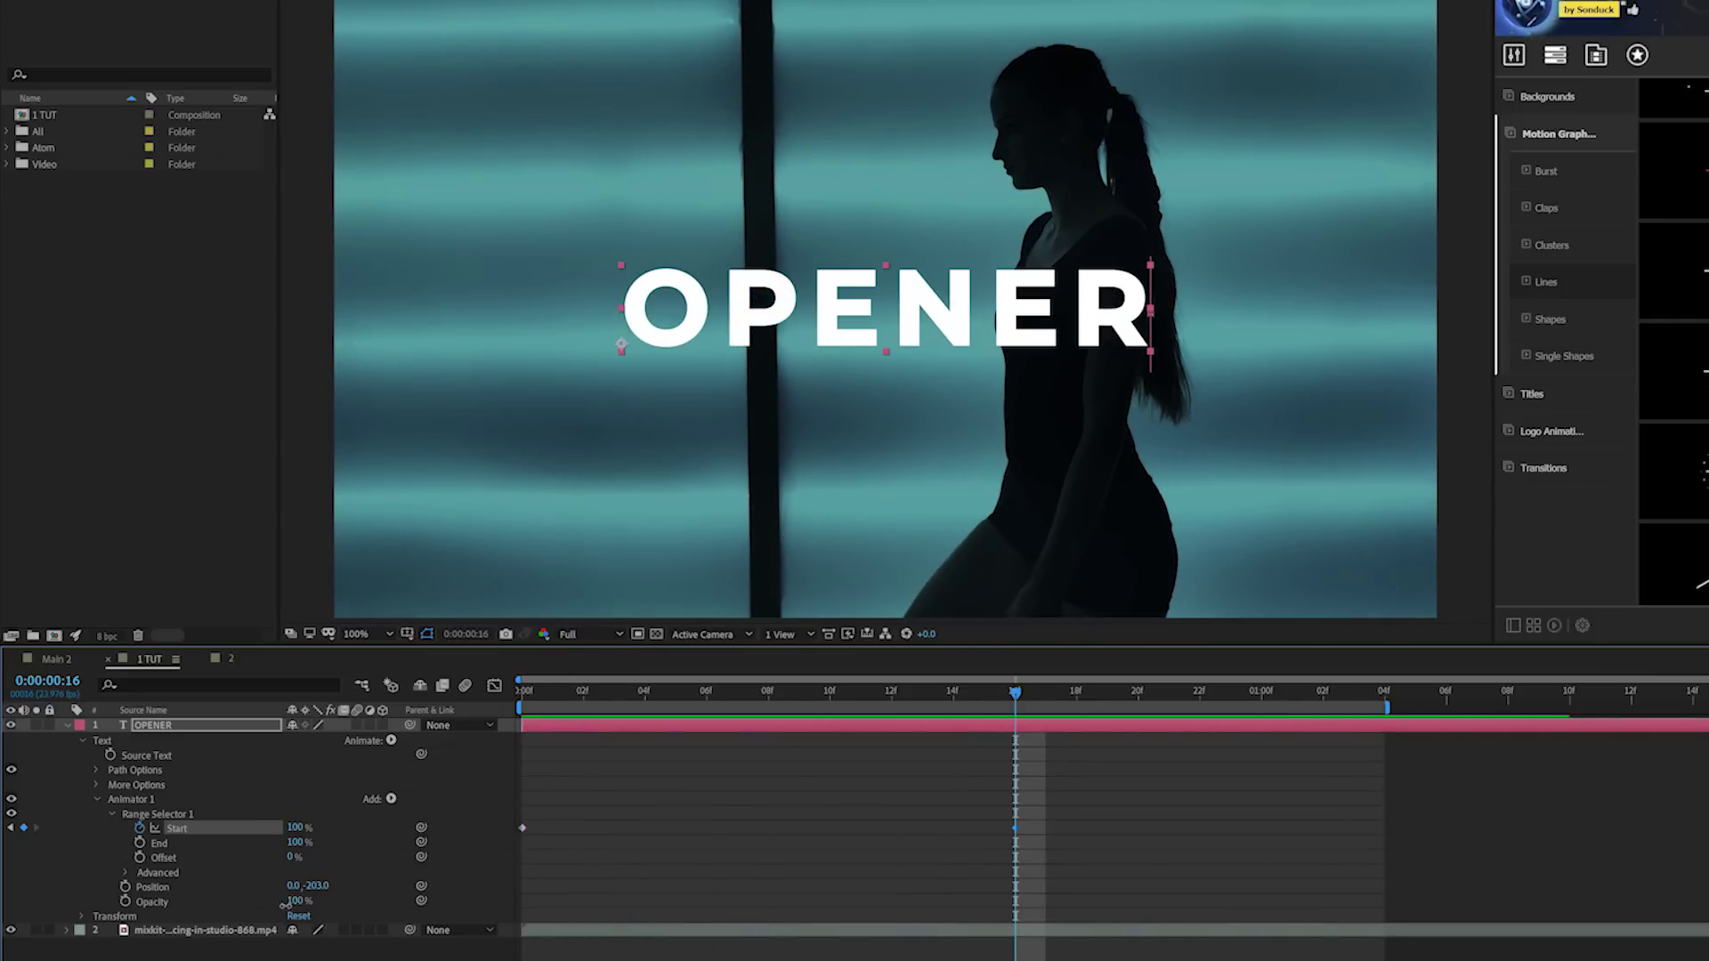
# - Try fading the animated letters to 0% opacity, then undo back to 100%
pyautogui.moveTo(286, 901); pyautogui.dragTo(110, 889)
pyautogui.press('space')
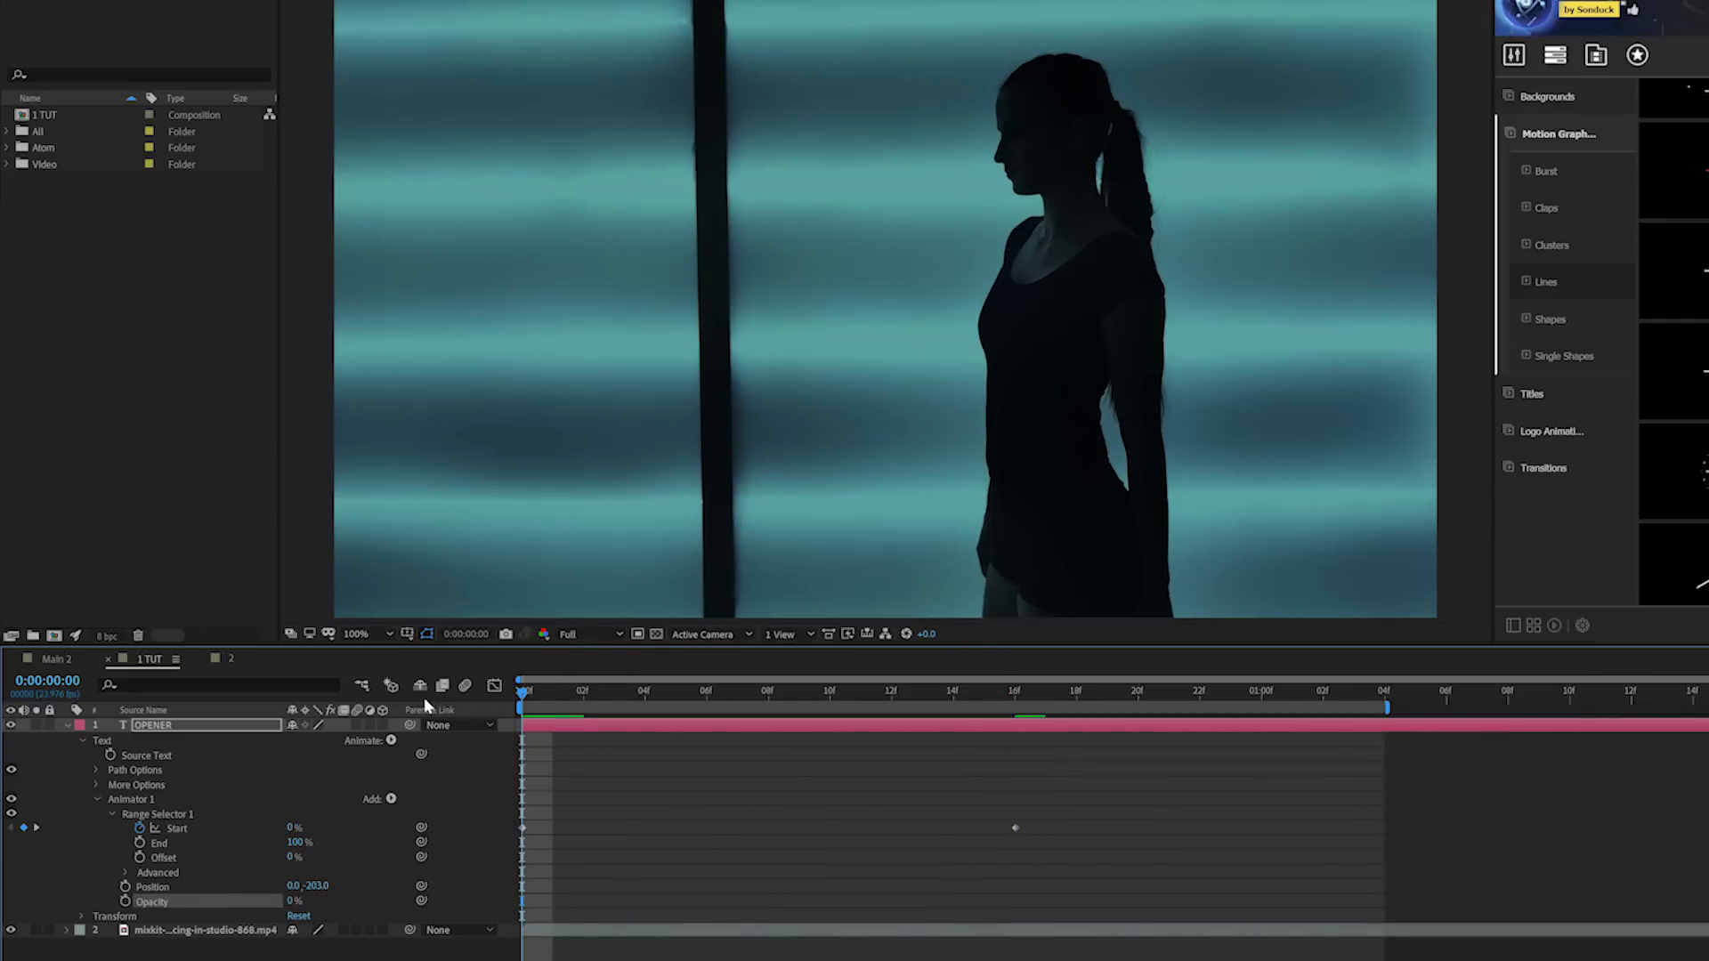
pyautogui.hotkey('ctrl', 'z')
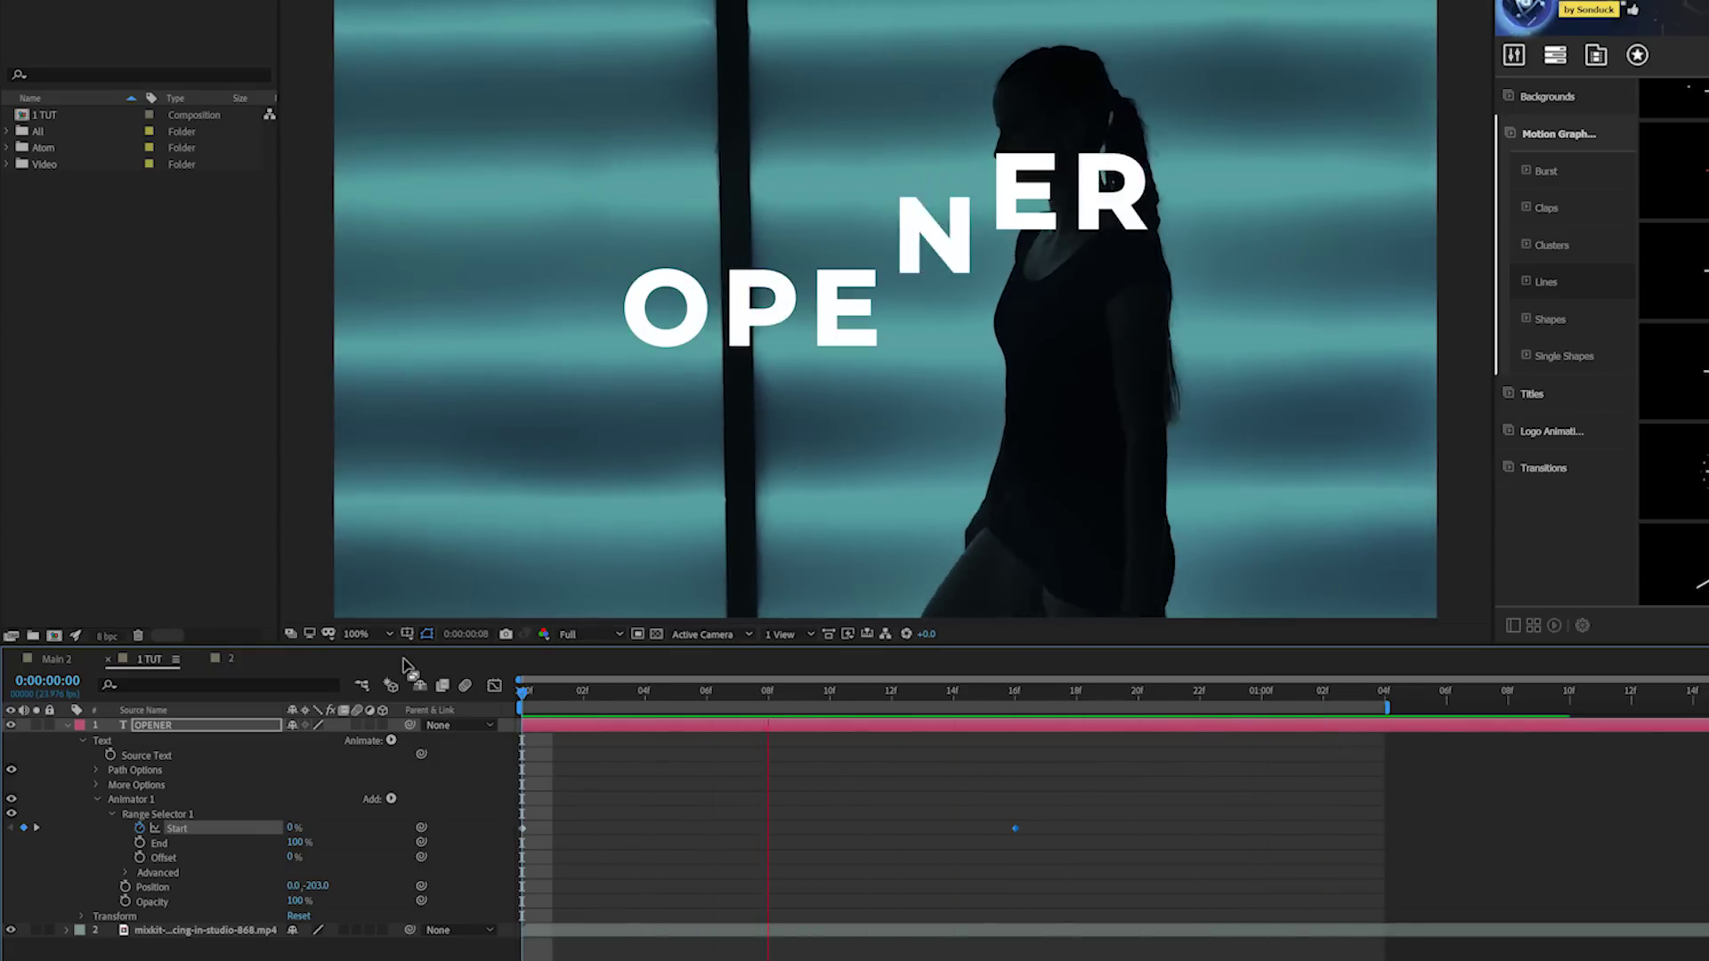
pyautogui.press('space')
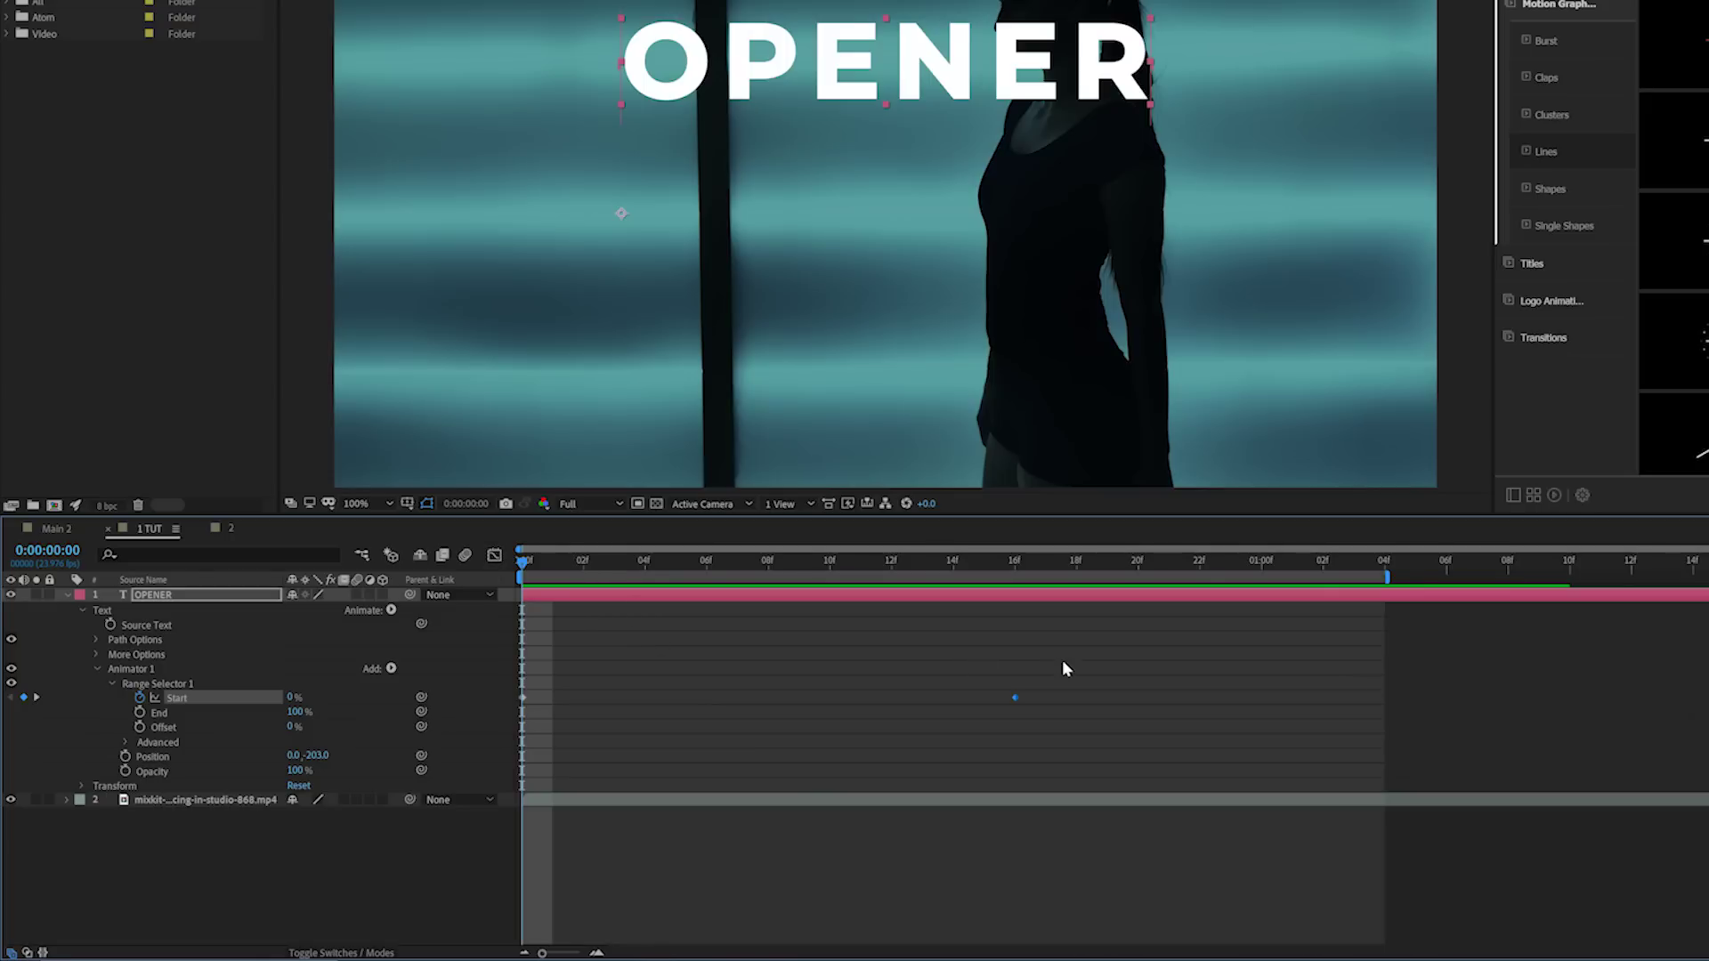
# - Ease both Range Start keyframes into a steep S-curve in the Graph Editor and preview
pyautogui.moveTo(1151, 647); pyautogui.dragTo(497, 730)
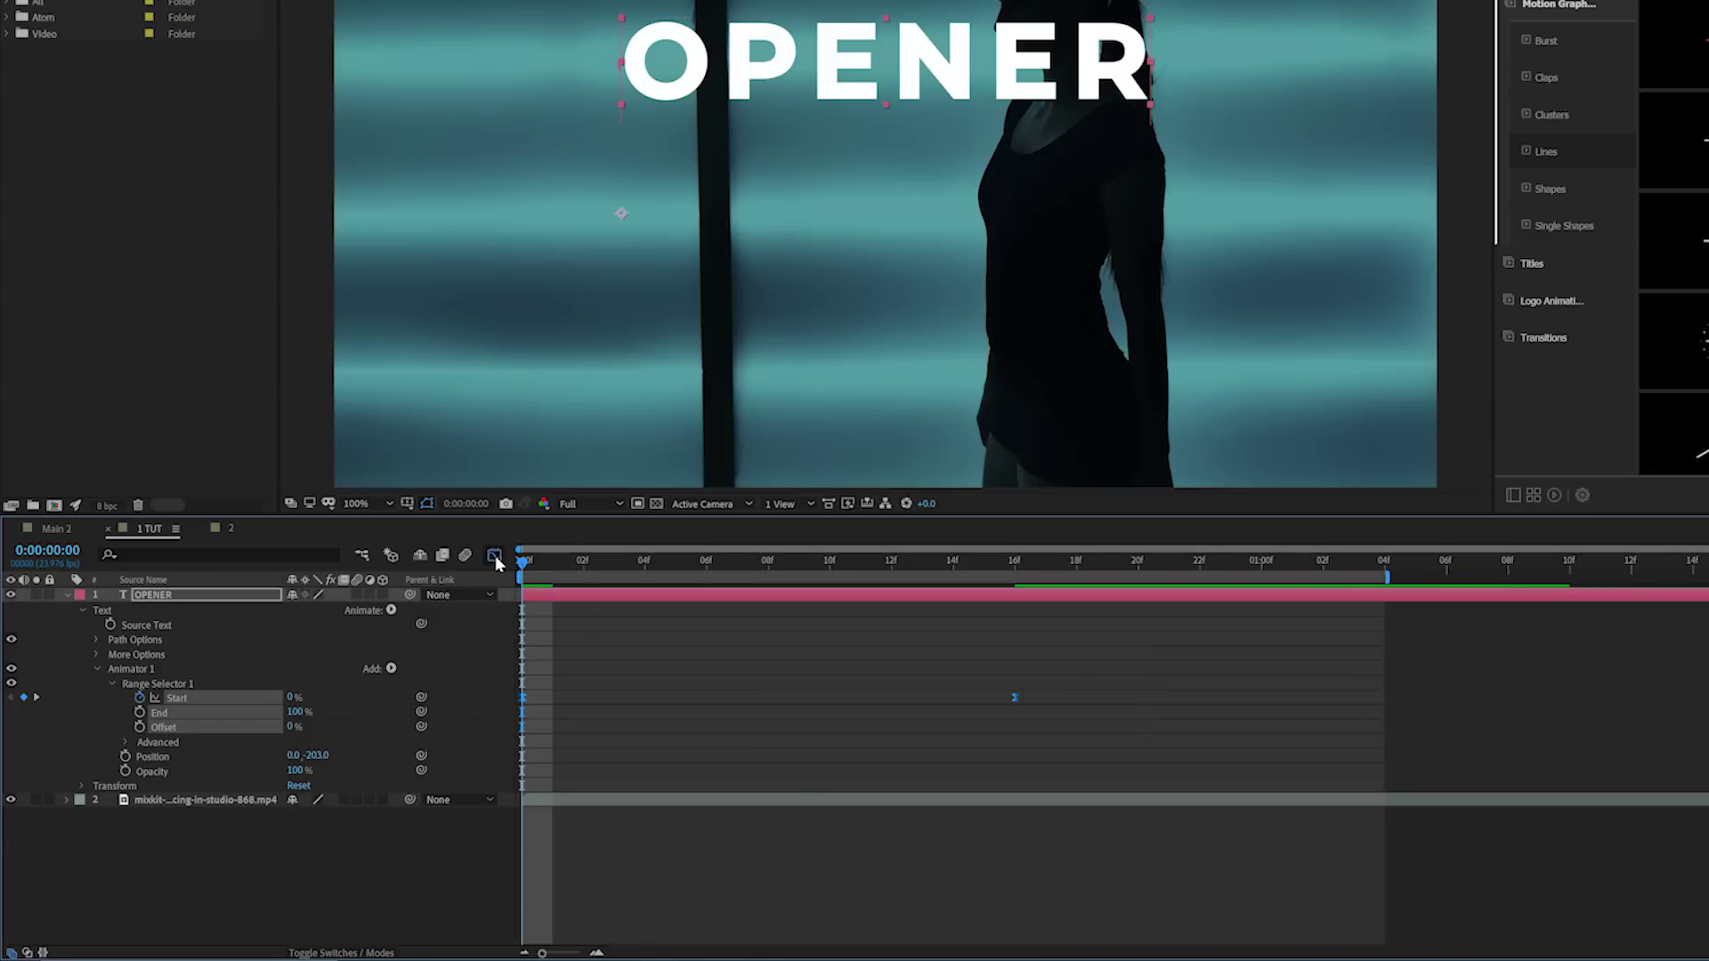
pyautogui.click(495, 556)
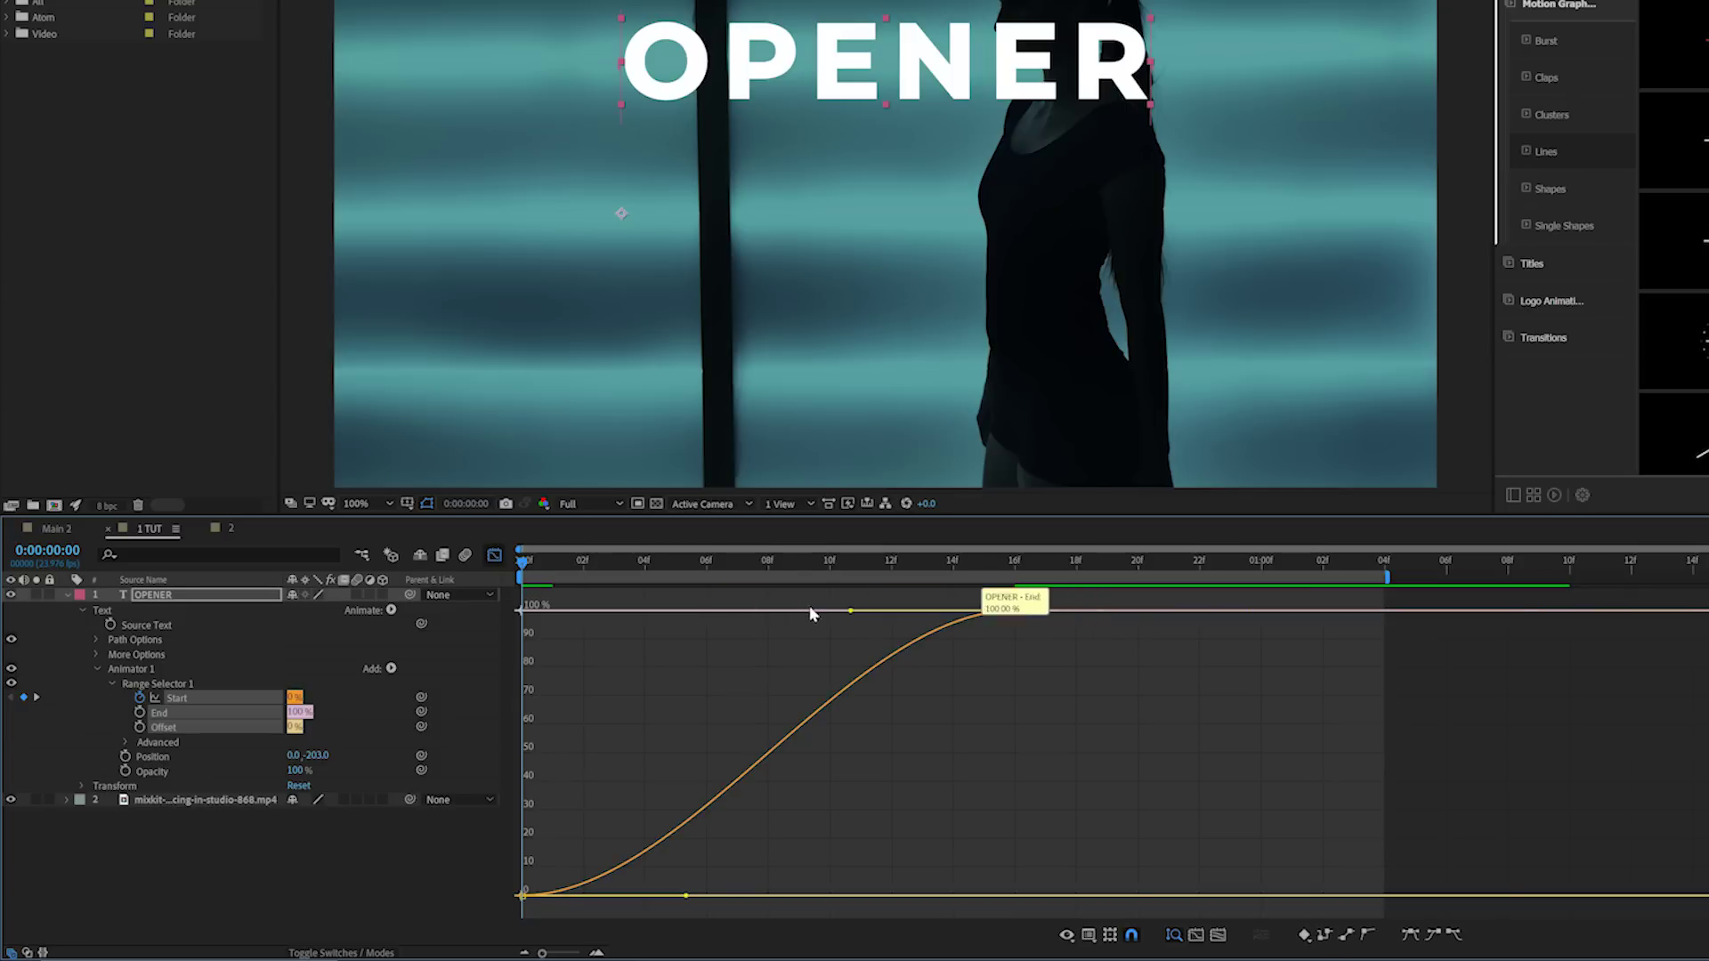
pyautogui.moveTo(848, 614); pyautogui.dragTo(728, 612)
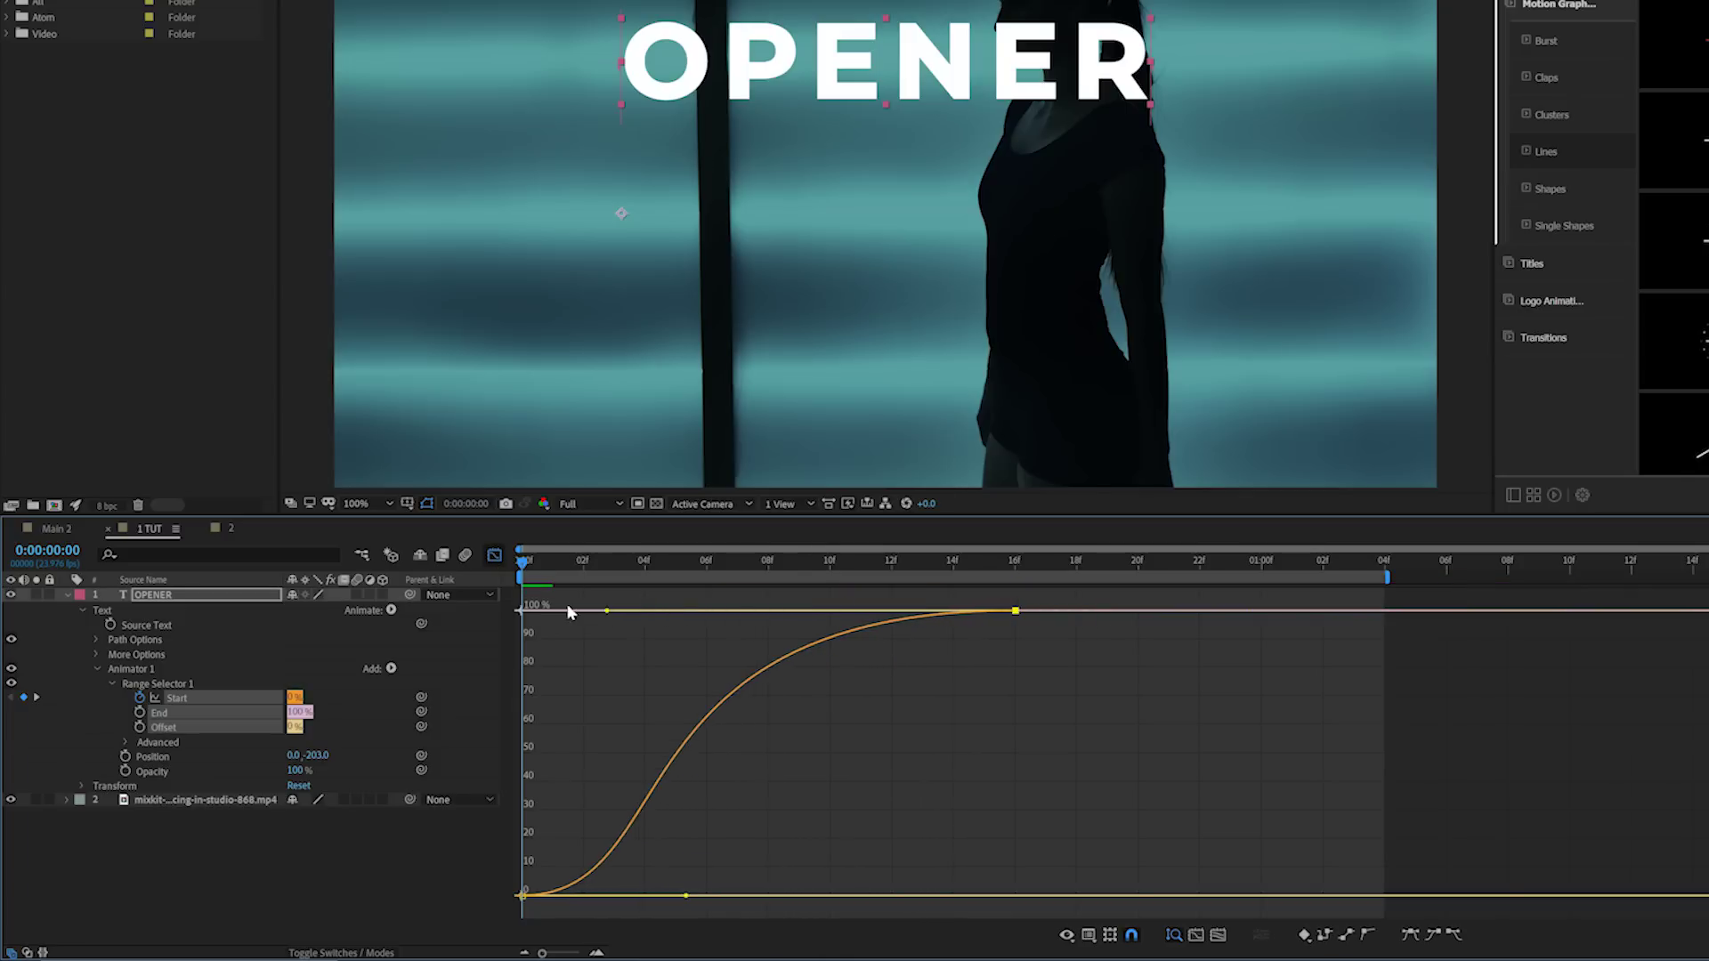
pyautogui.press('space')
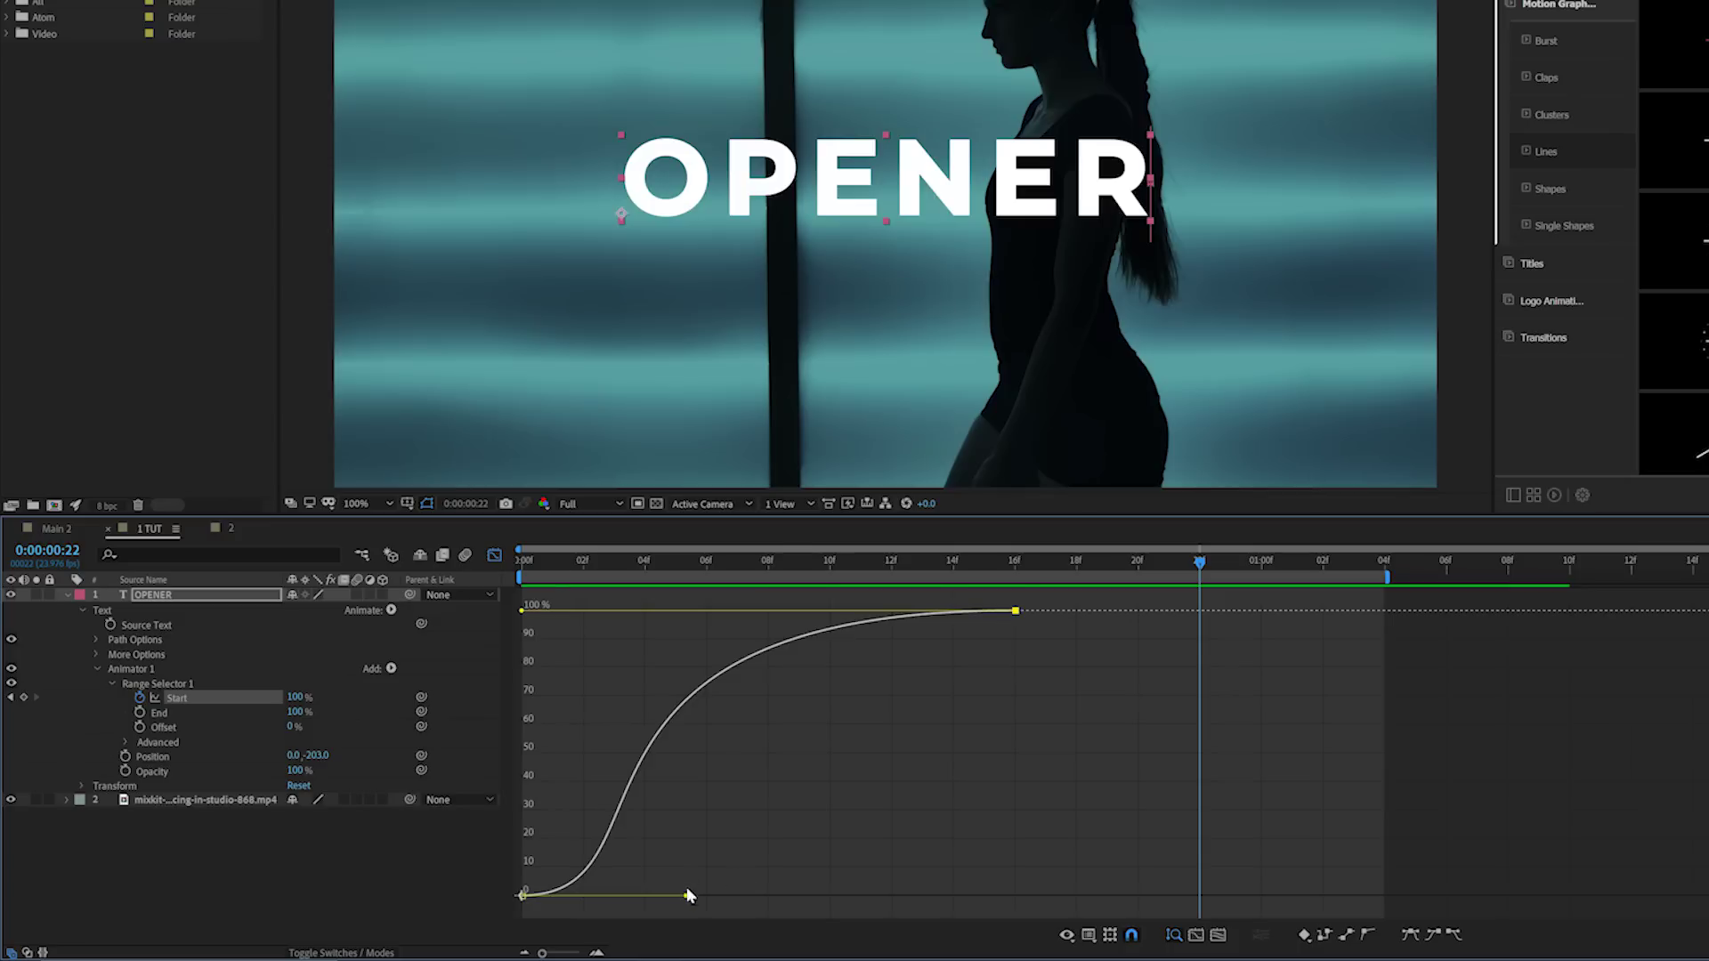
pyautogui.moveTo(702, 897); pyautogui.dragTo(996, 893)
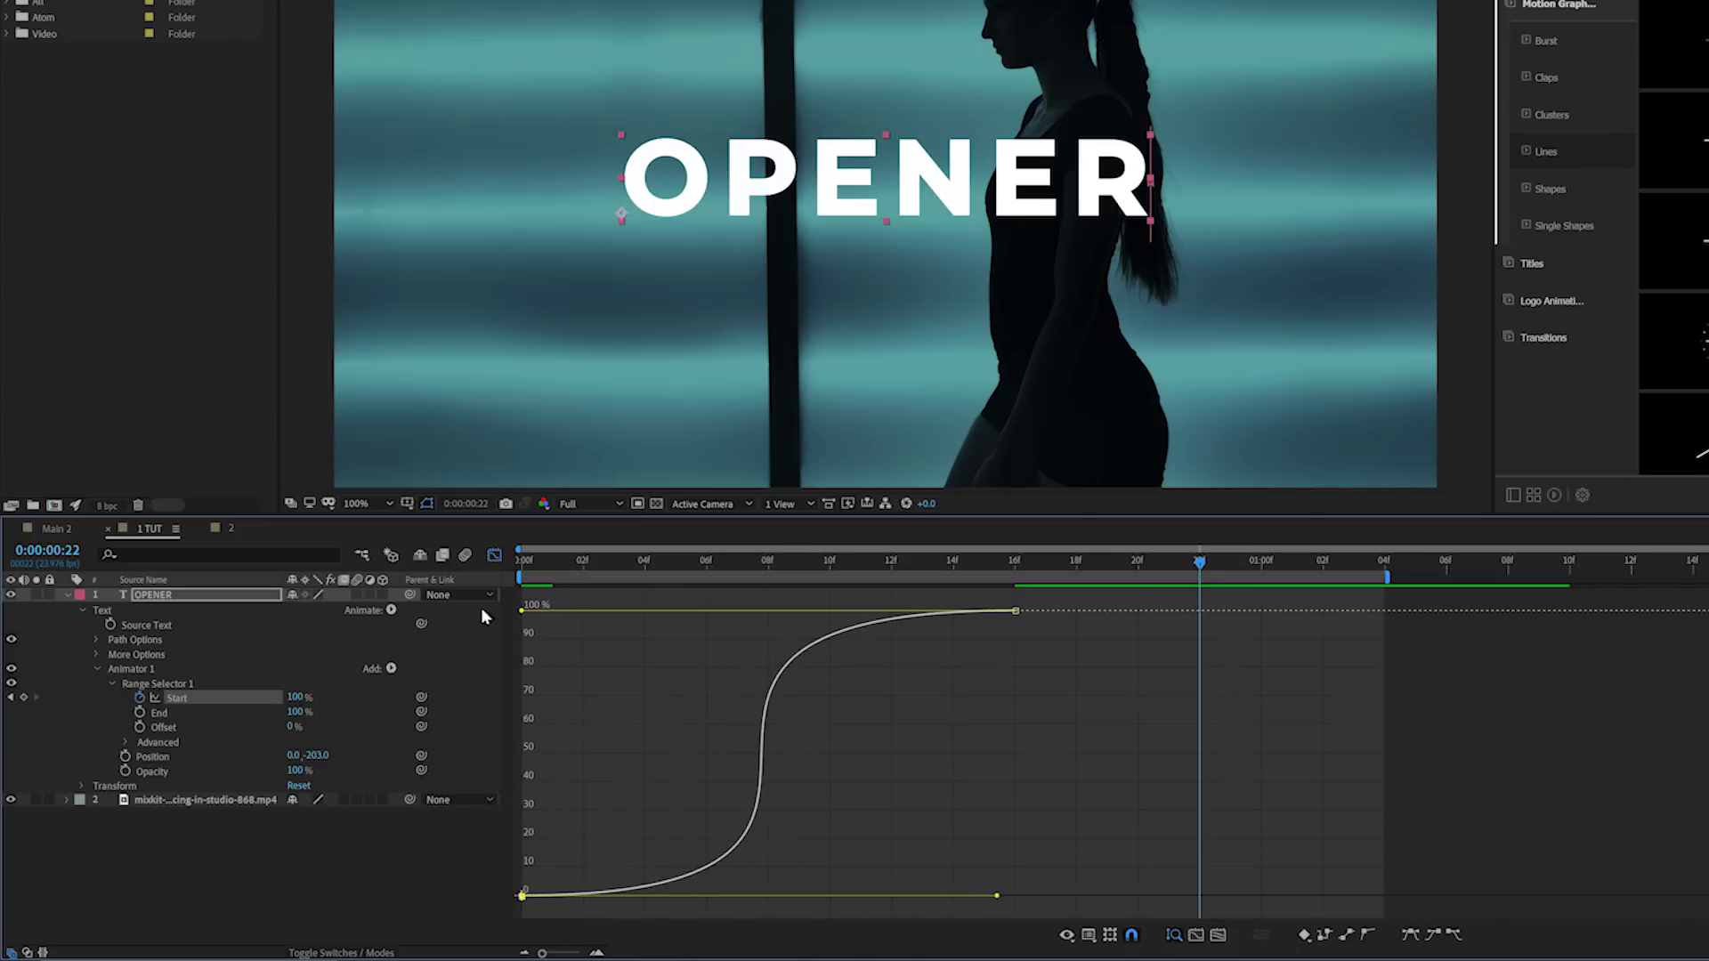
pyautogui.click(495, 554)
pyautogui.press('space')
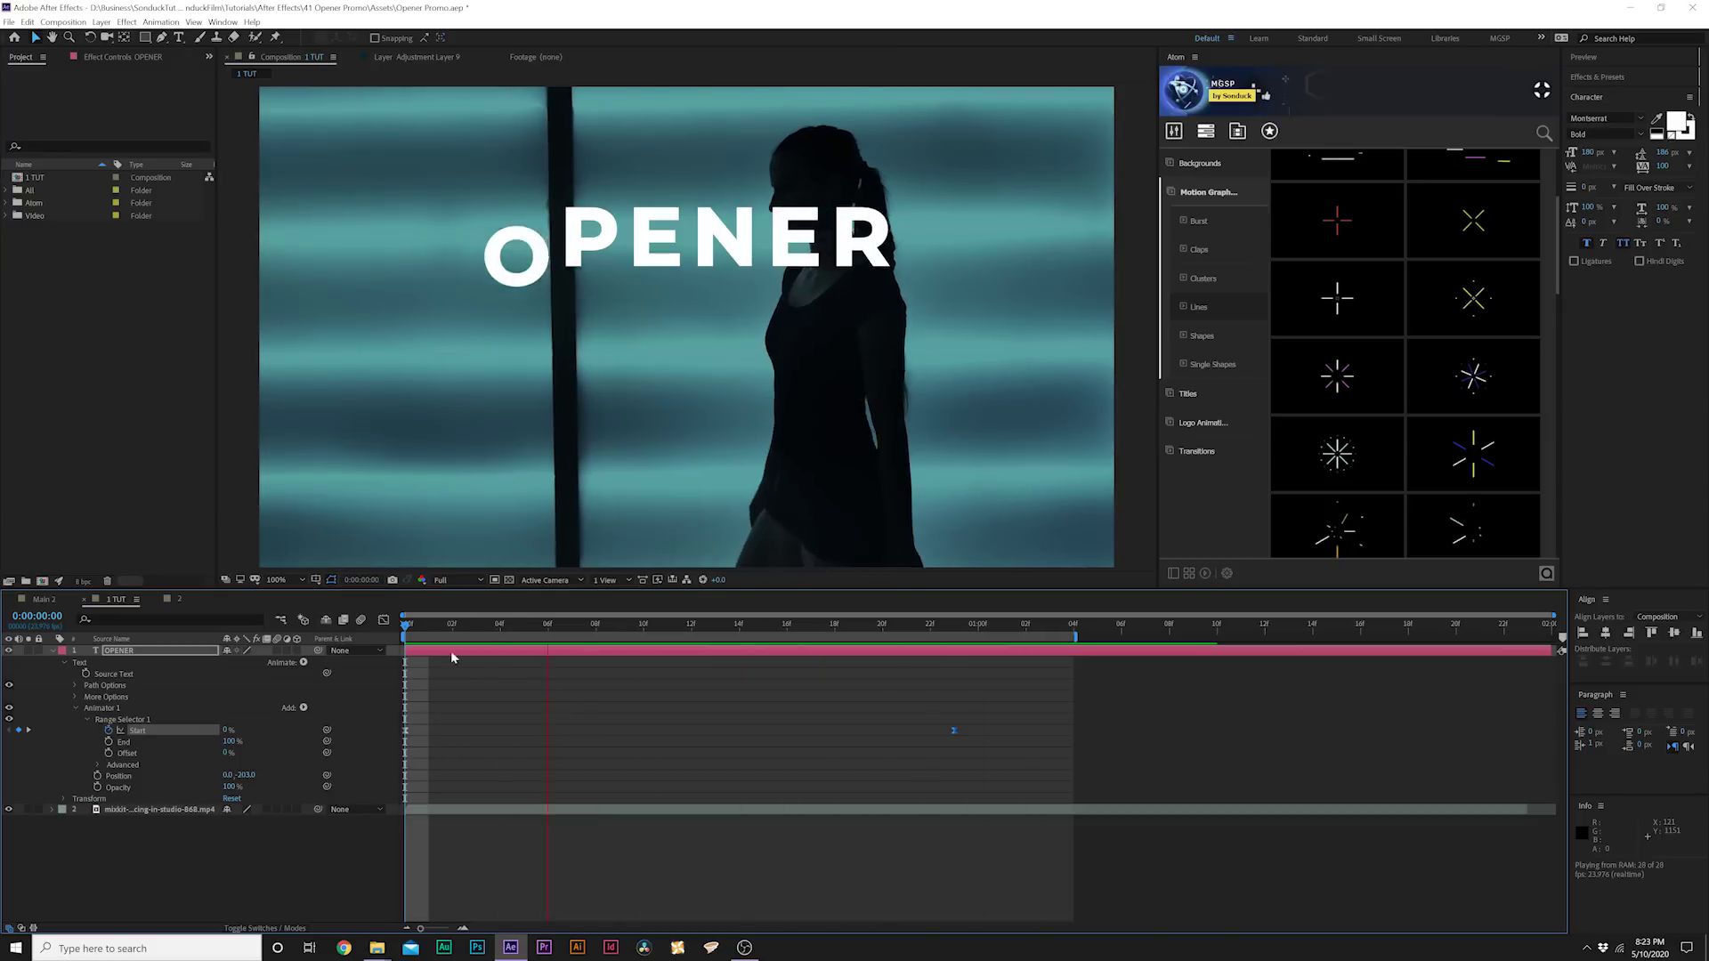
pyautogui.press('space')
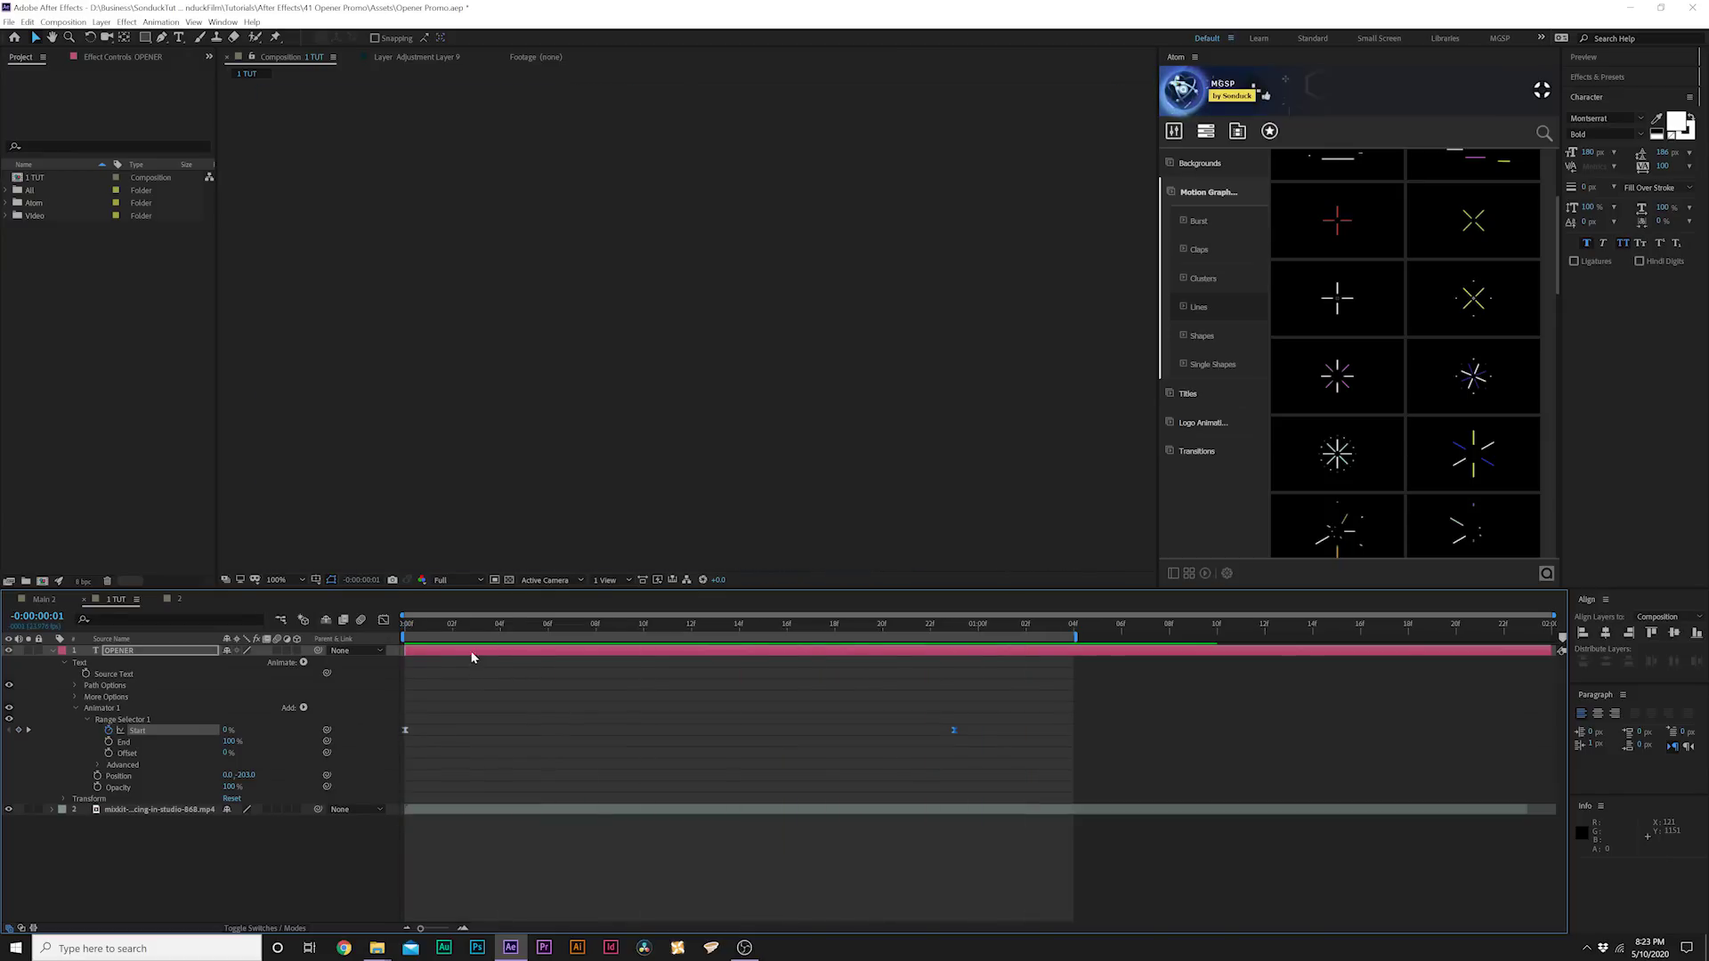
# - Add a Tracking animator to OPENER and spread the letters to tracking 89
pyautogui.press('space')
pyautogui.press('space')
pyautogui.click(74, 708)
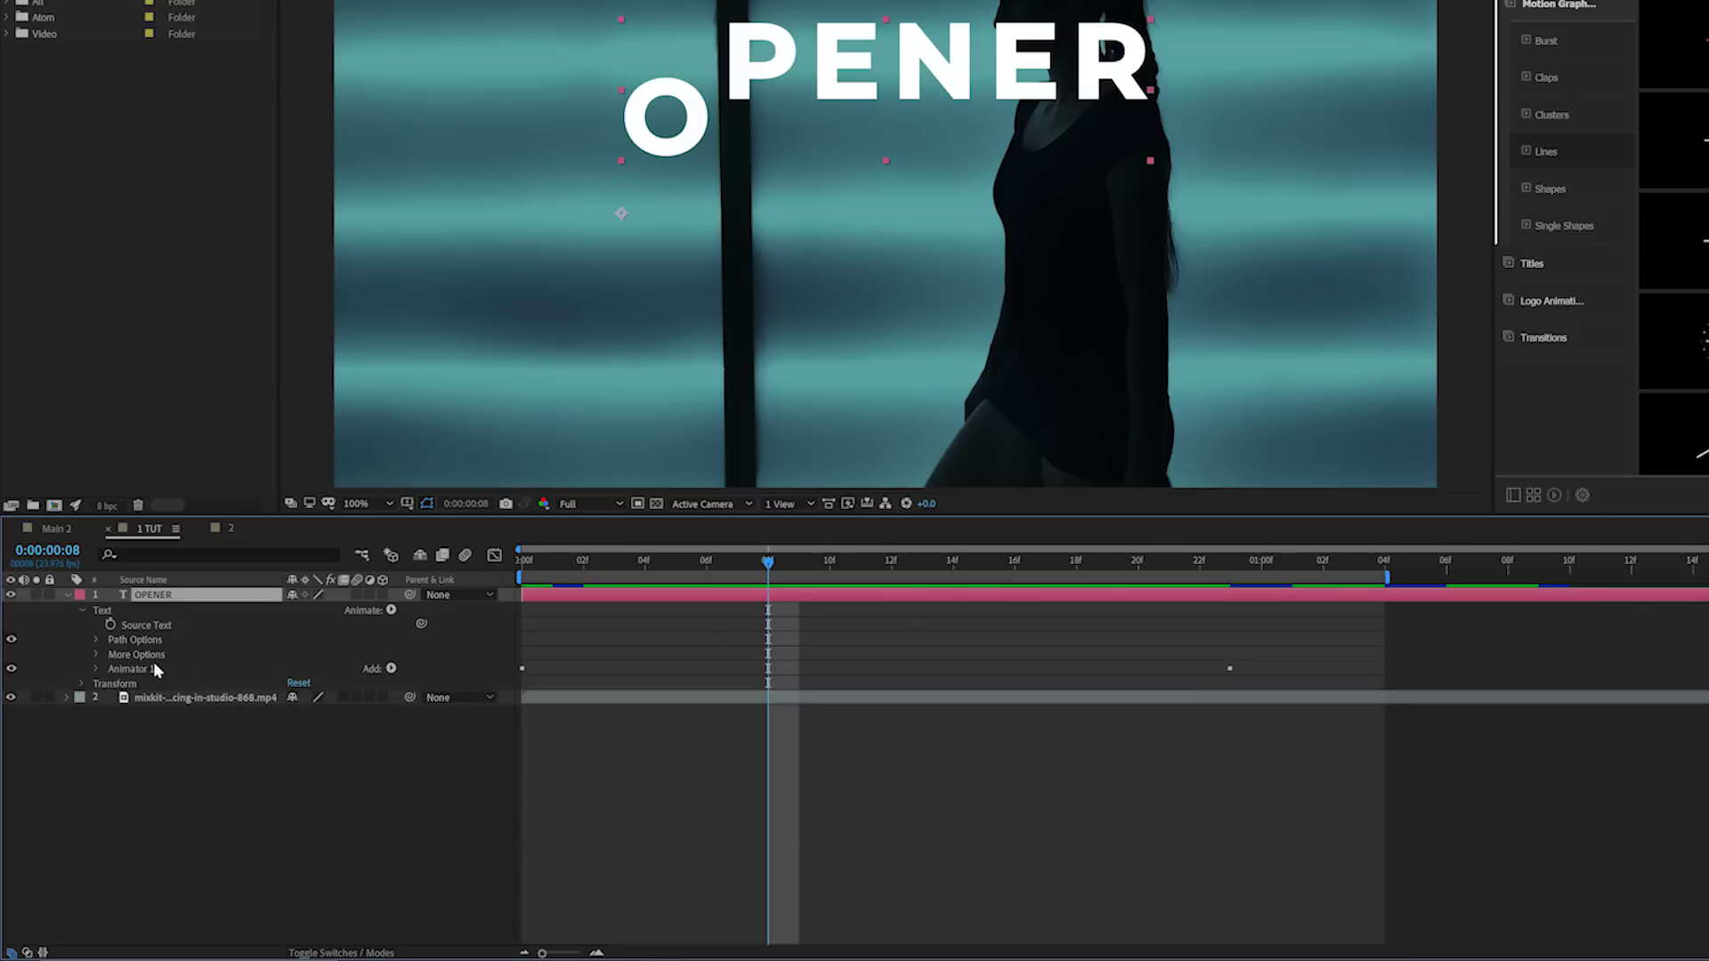
pyautogui.click(391, 611)
pyautogui.click(463, 825)
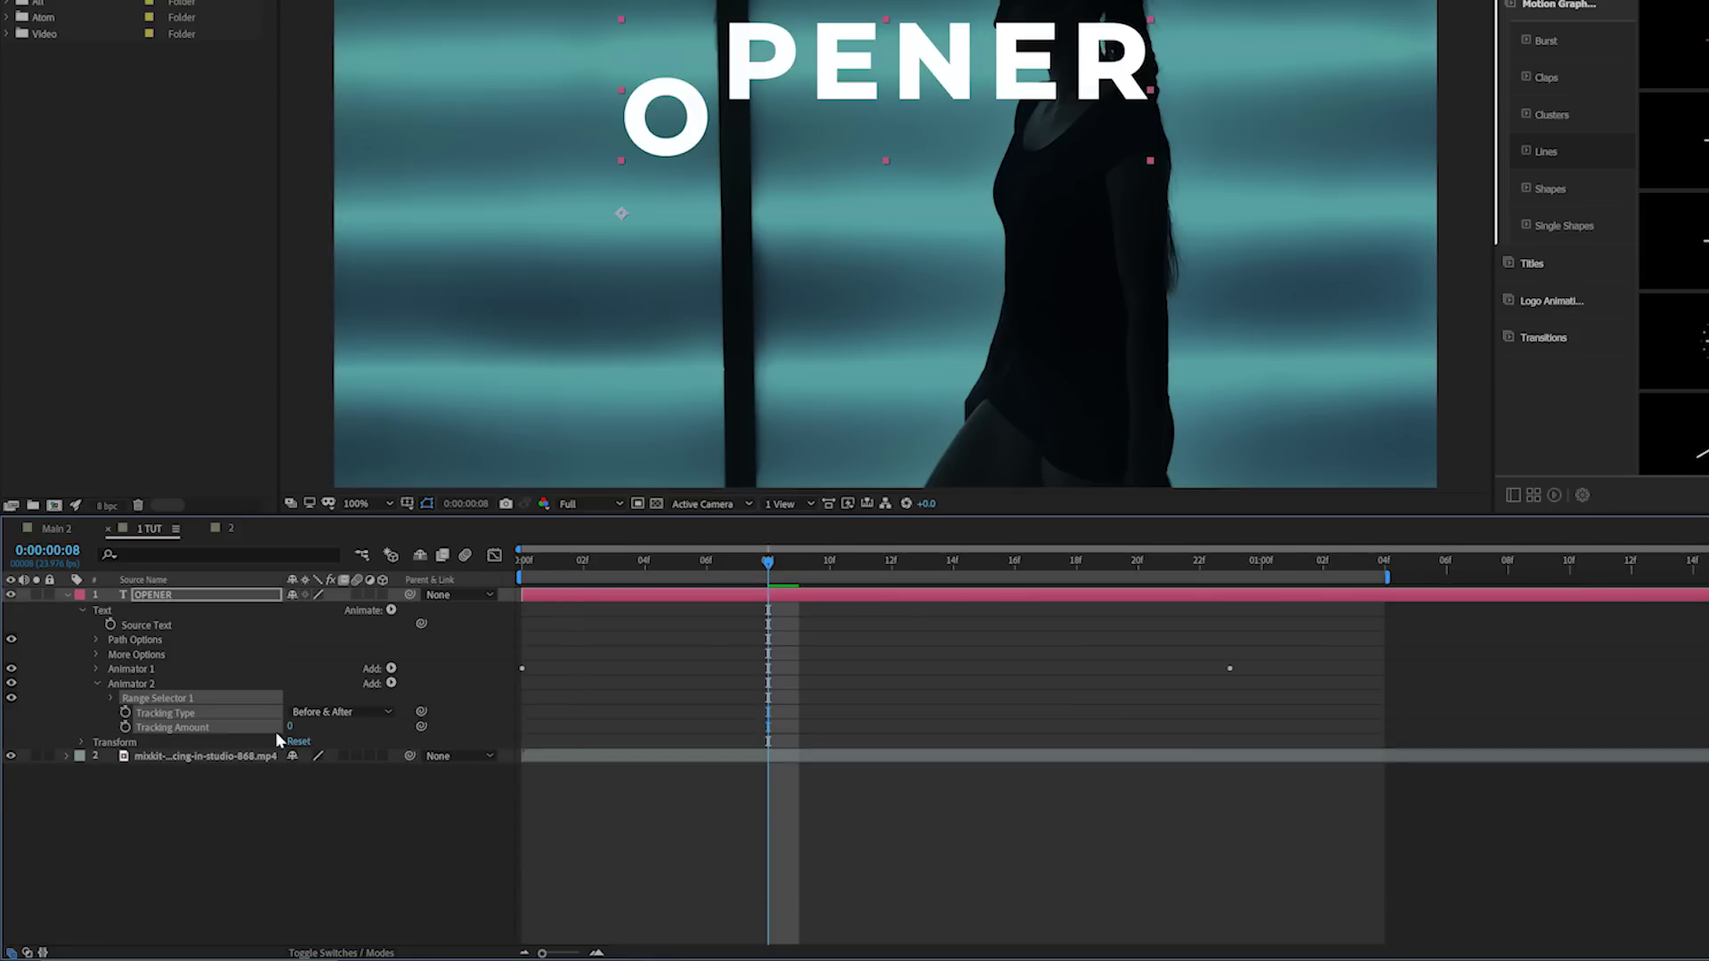
pyautogui.moveTo(289, 727); pyautogui.dragTo(419, 727)
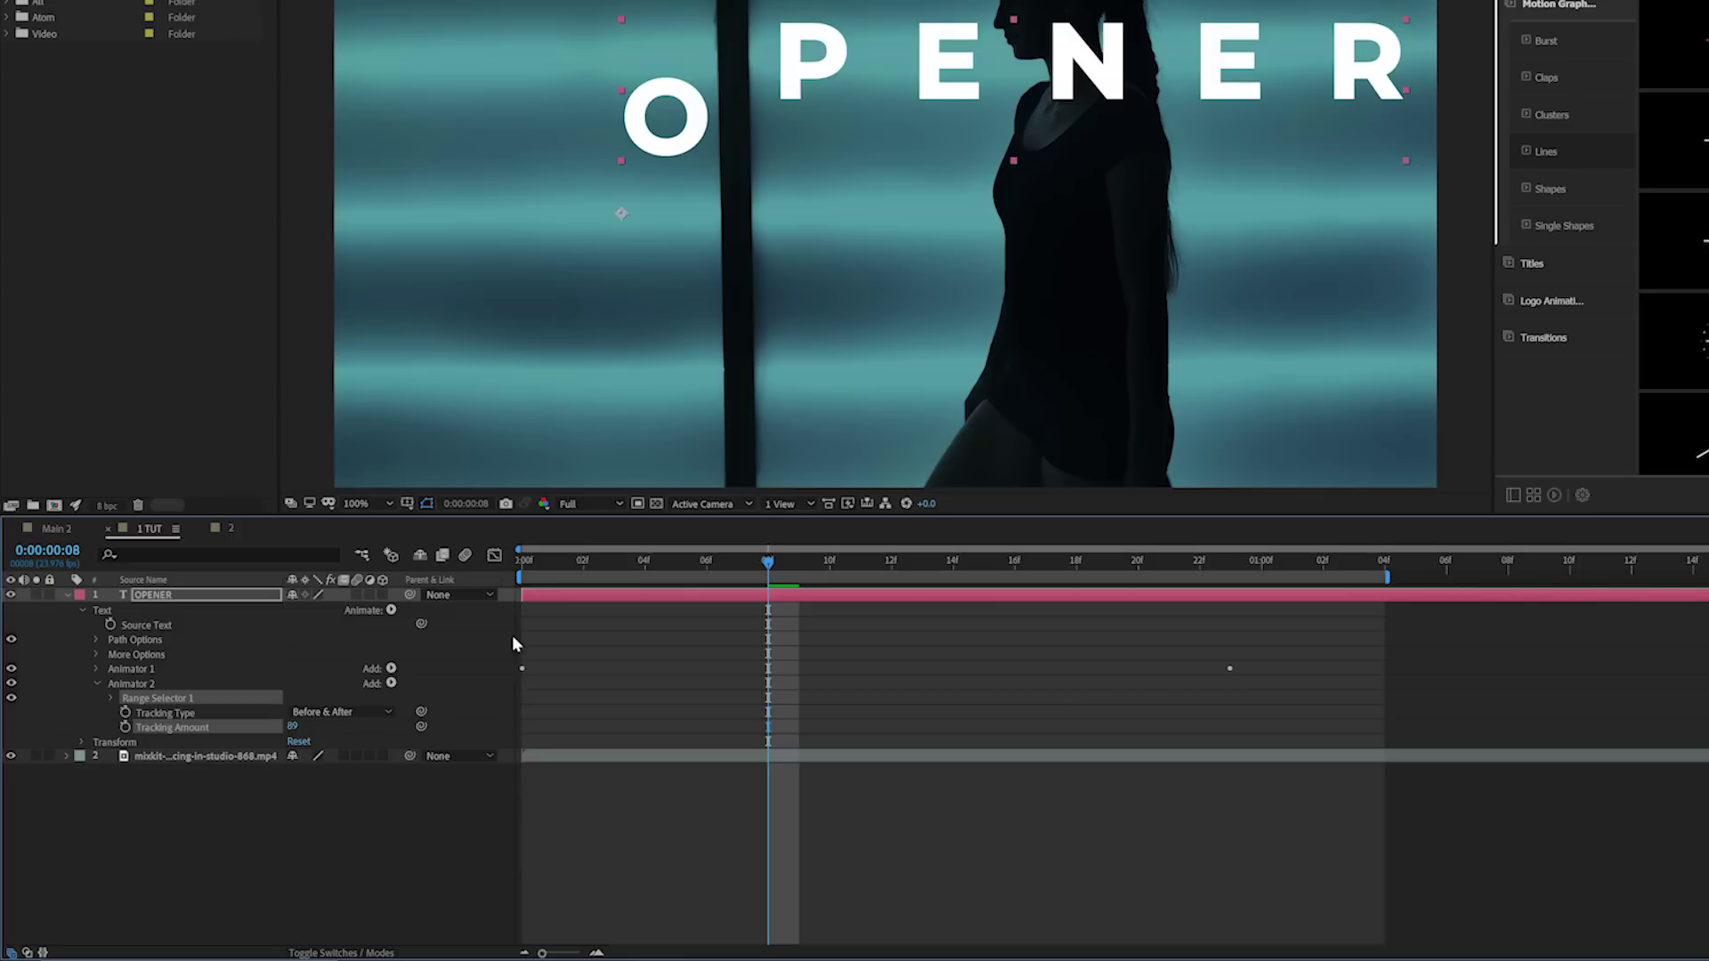
# - Centre-align the OPENER text and adjust how far the letters spread
pyautogui.click(547, 563)
pyautogui.press('space')
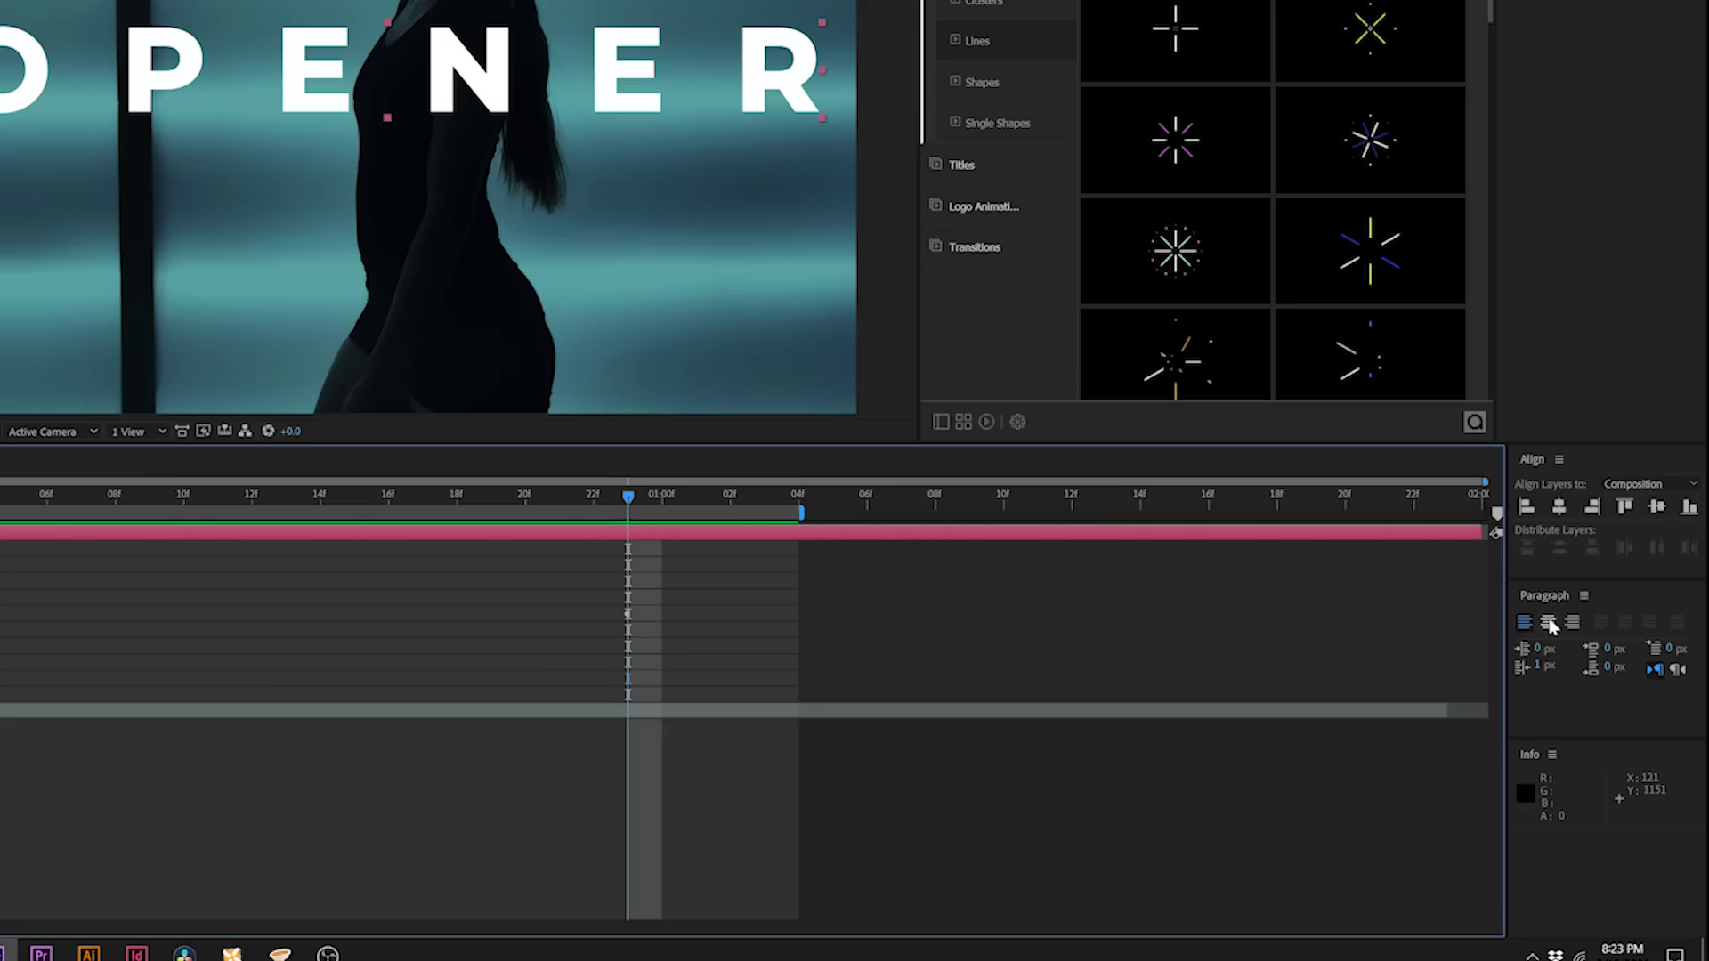
pyautogui.click(1550, 623)
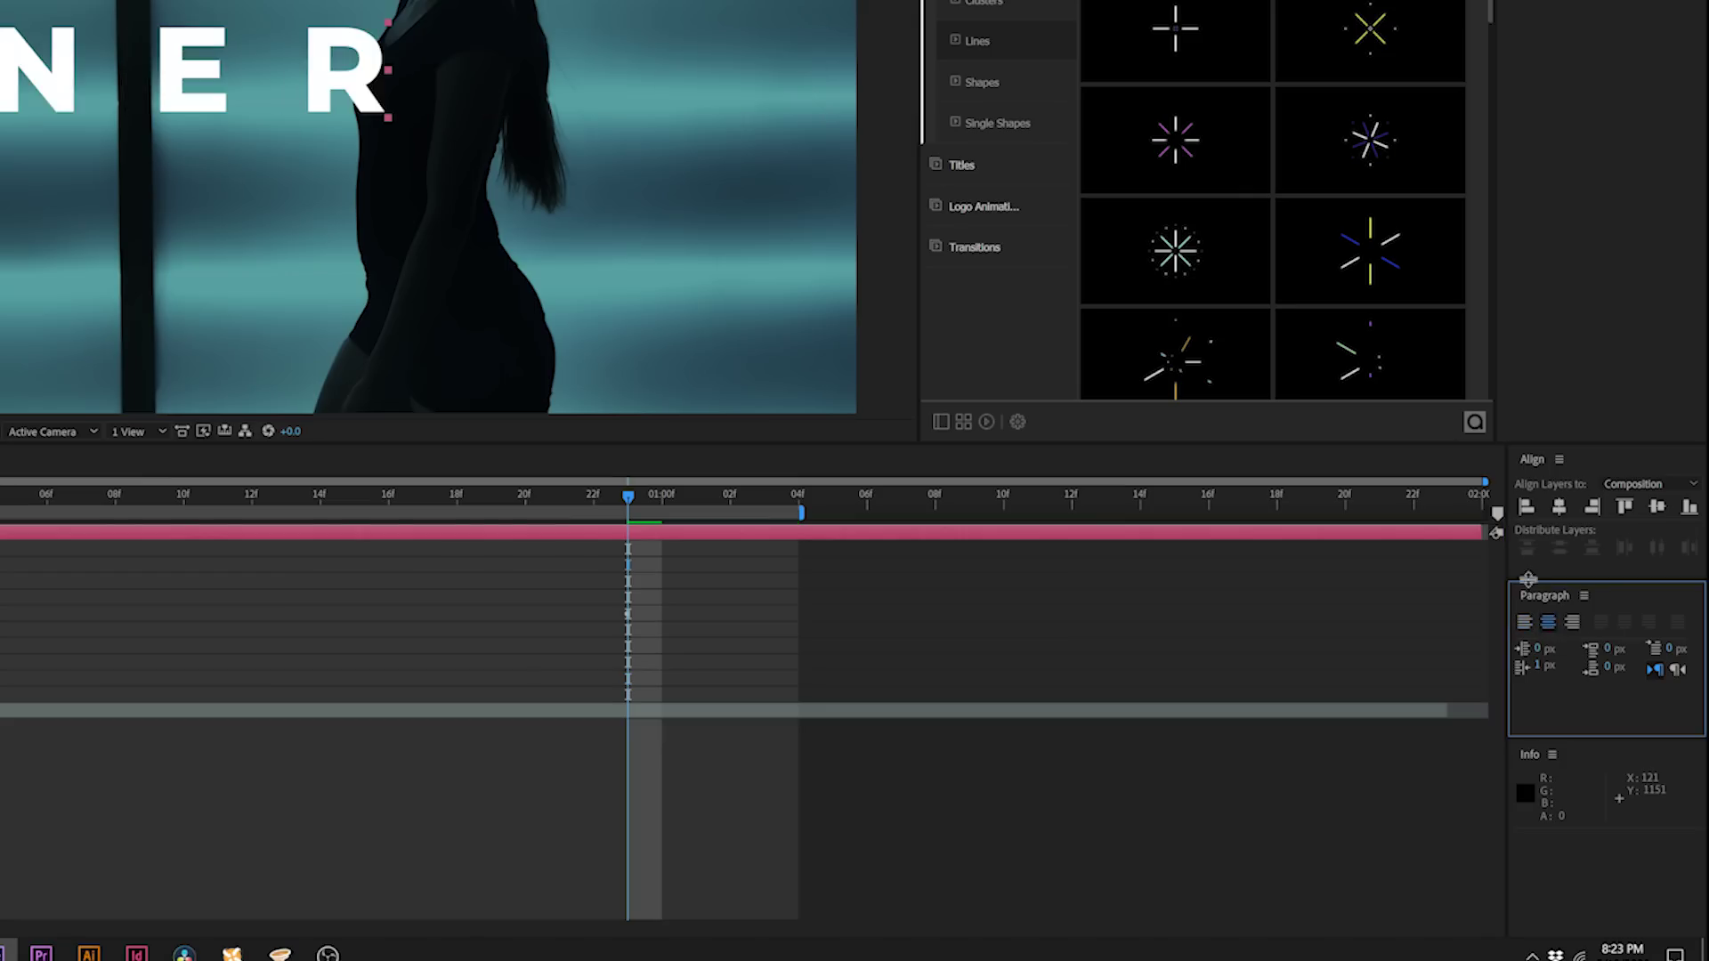
pyautogui.click(1560, 509)
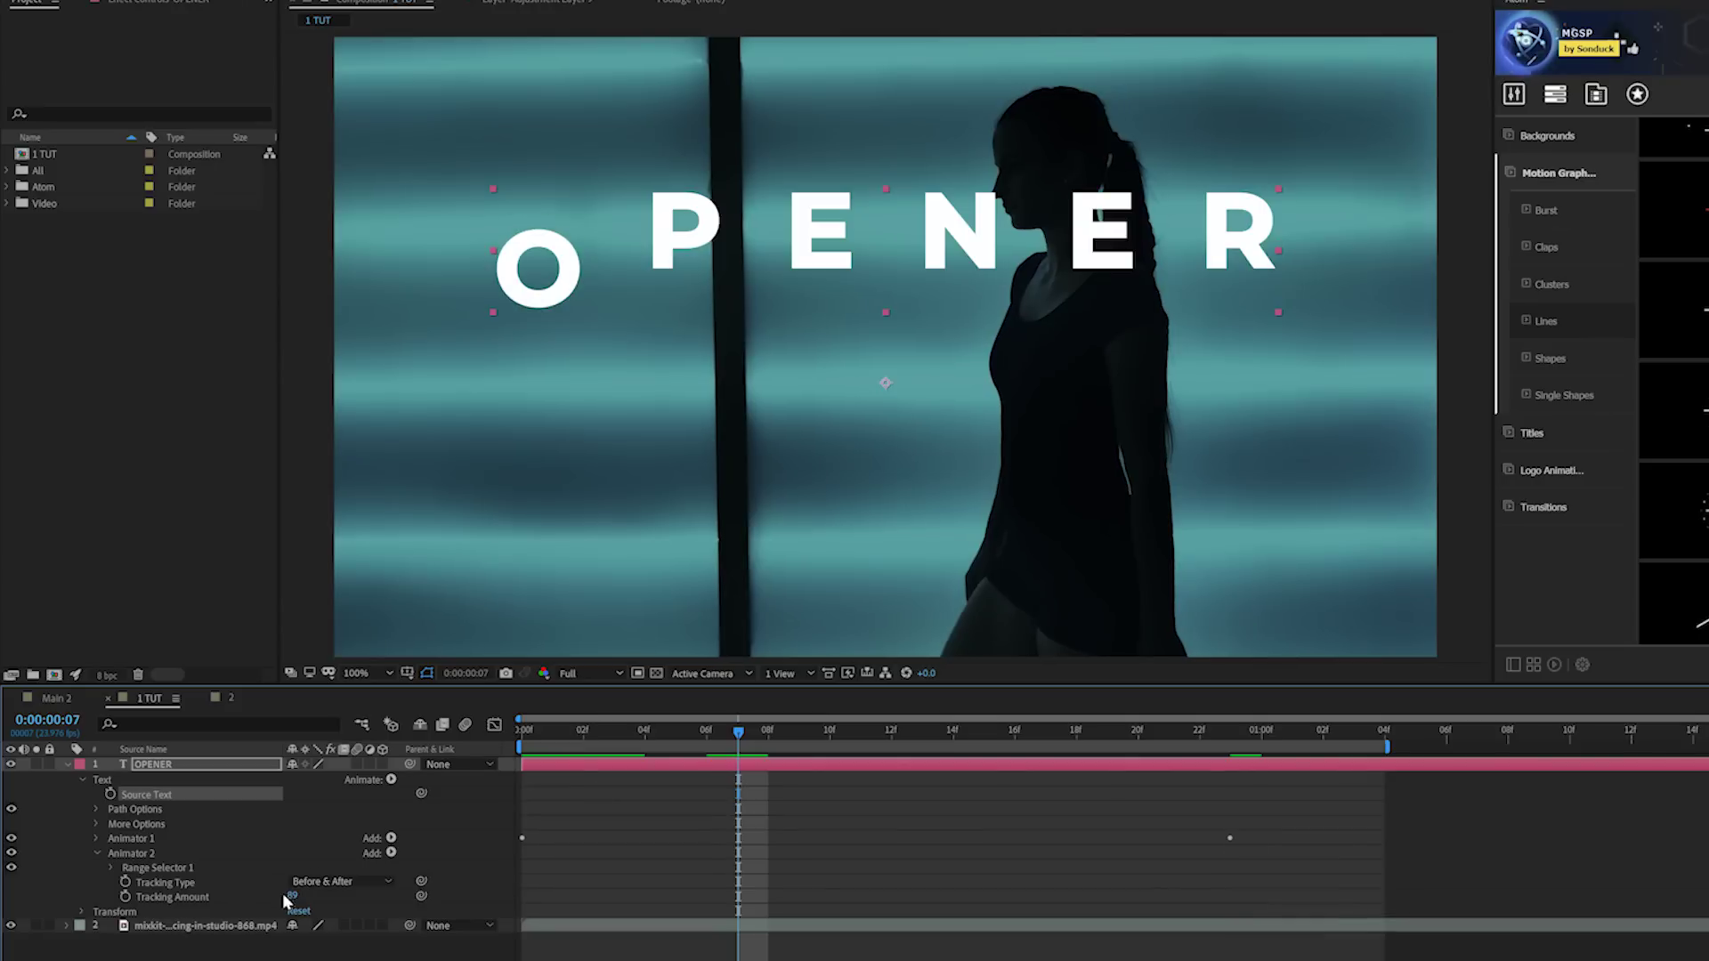
pyautogui.moveTo(338, 897)
pyautogui.mouseDown()
pyautogui.moveTo(392, 900)
pyautogui.moveTo(321, 902)
pyautogui.moveTo(334, 910)
pyautogui.moveTo(316, 897)
pyautogui.moveTo(336, 885)
pyautogui.mouseUp()
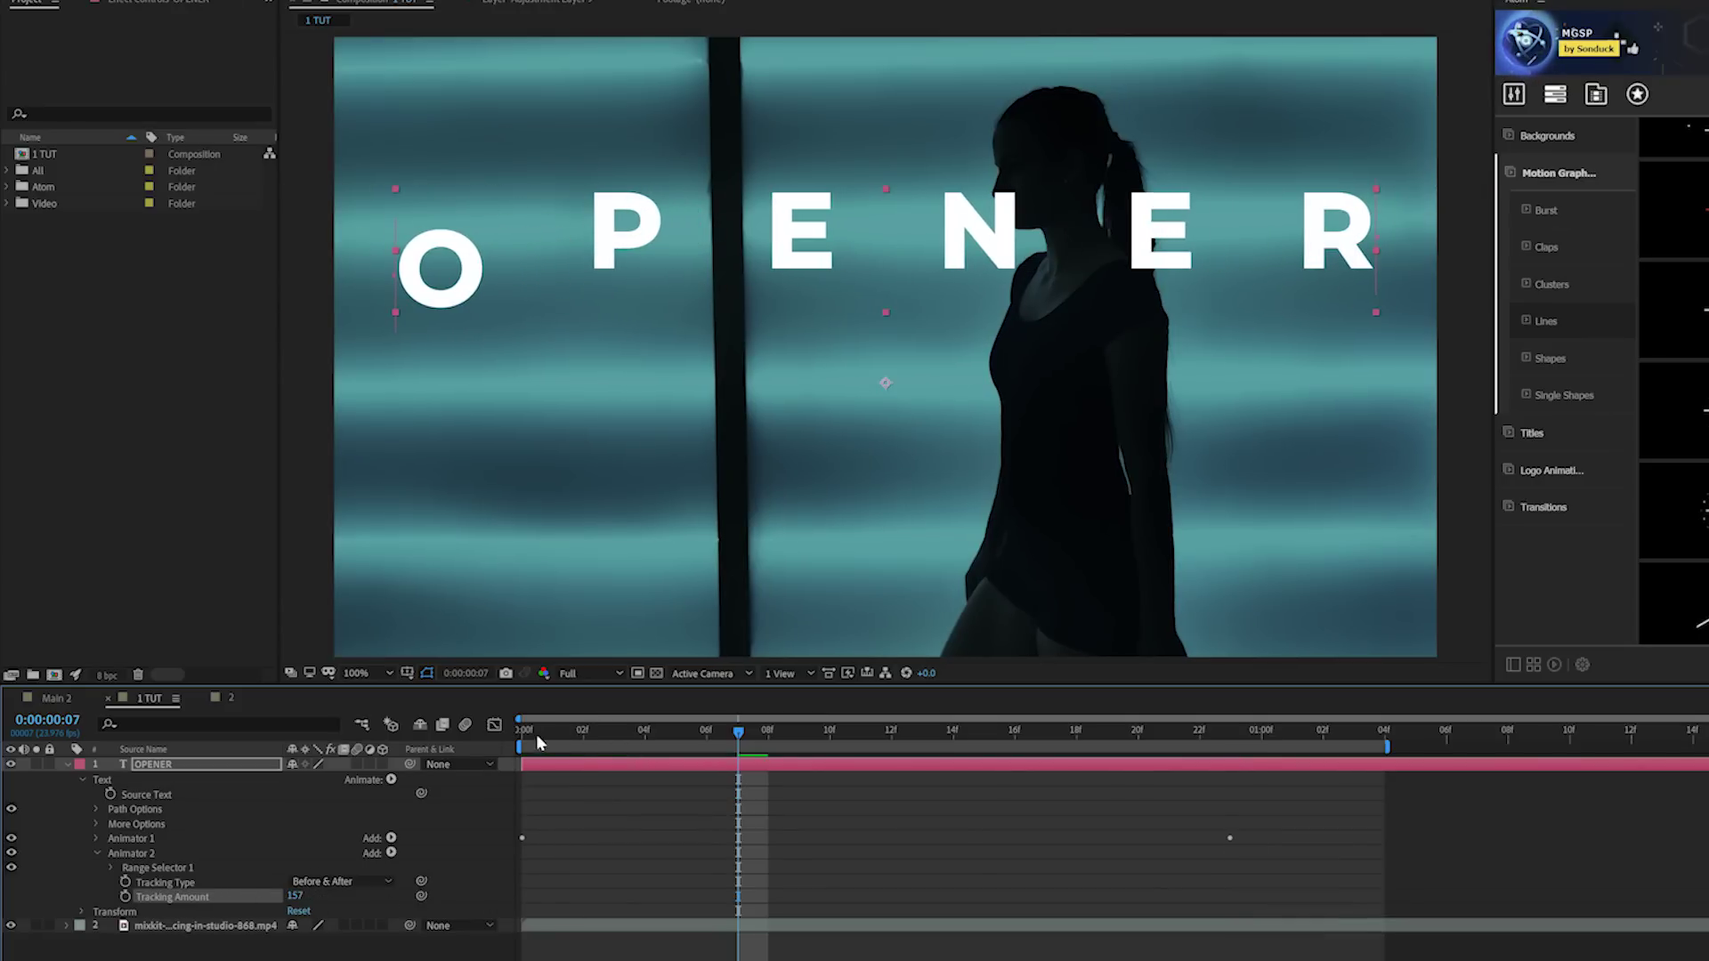
# - Keyframe Tracking Amount from 157 at the timeline start down to 51 and preview
pyautogui.press('Home')
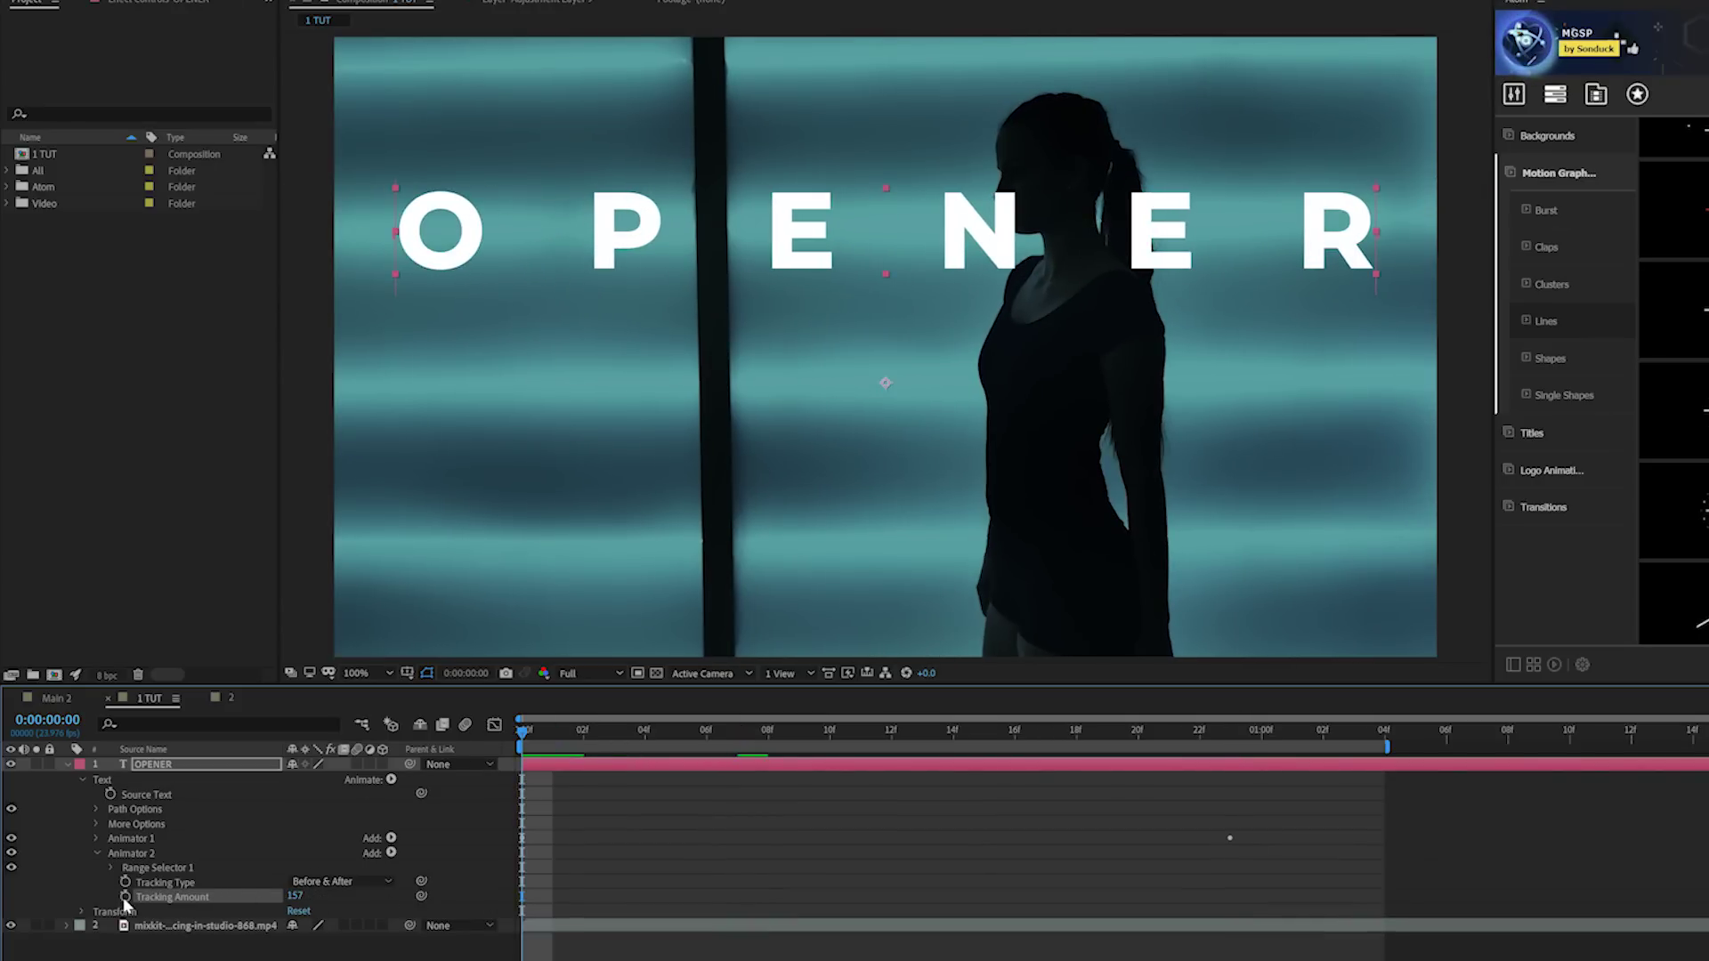
pyautogui.click(126, 897)
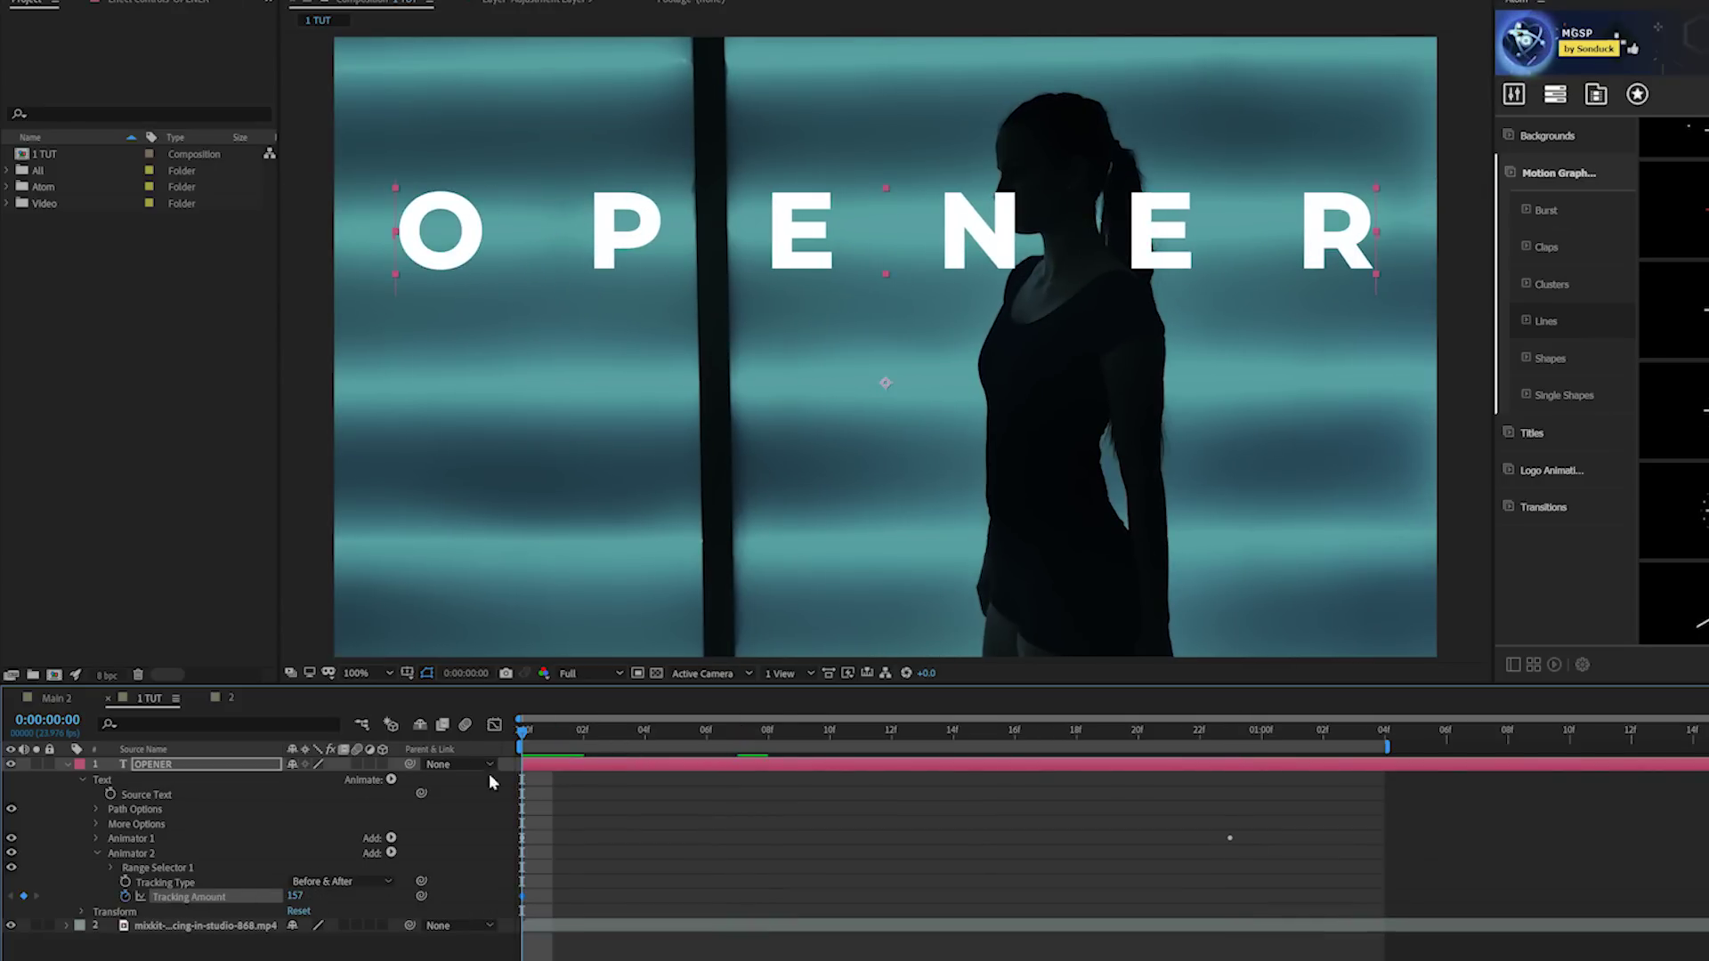
pyautogui.press('space')
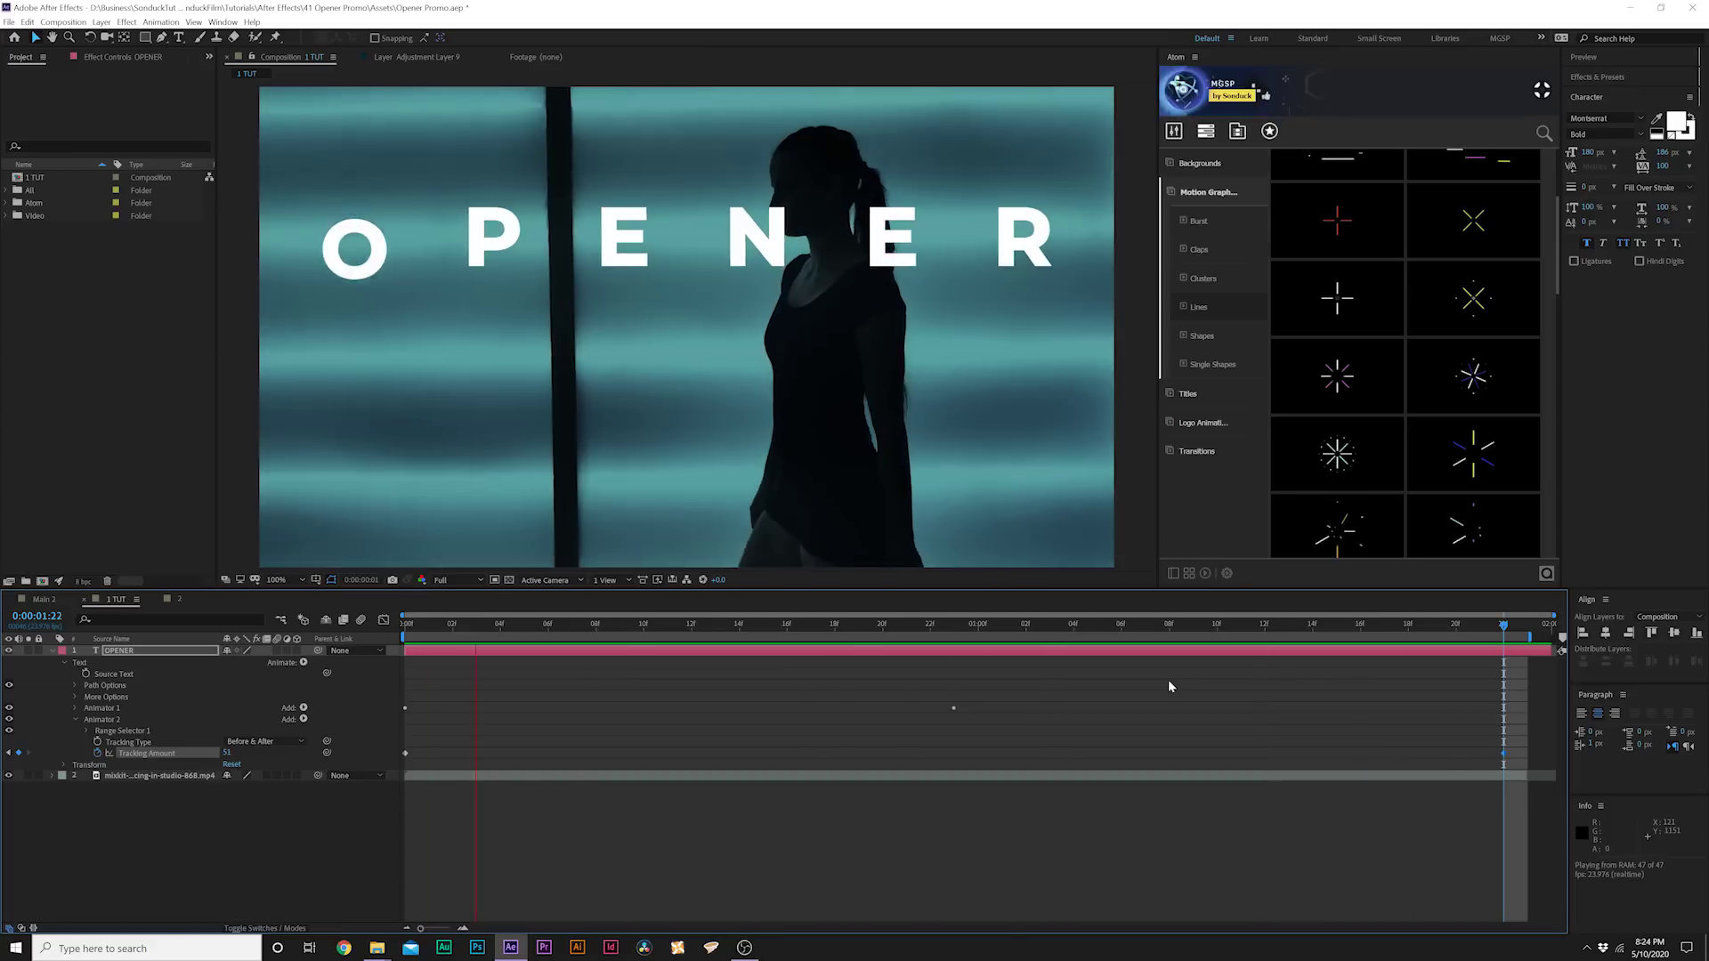
pyautogui.press('space')
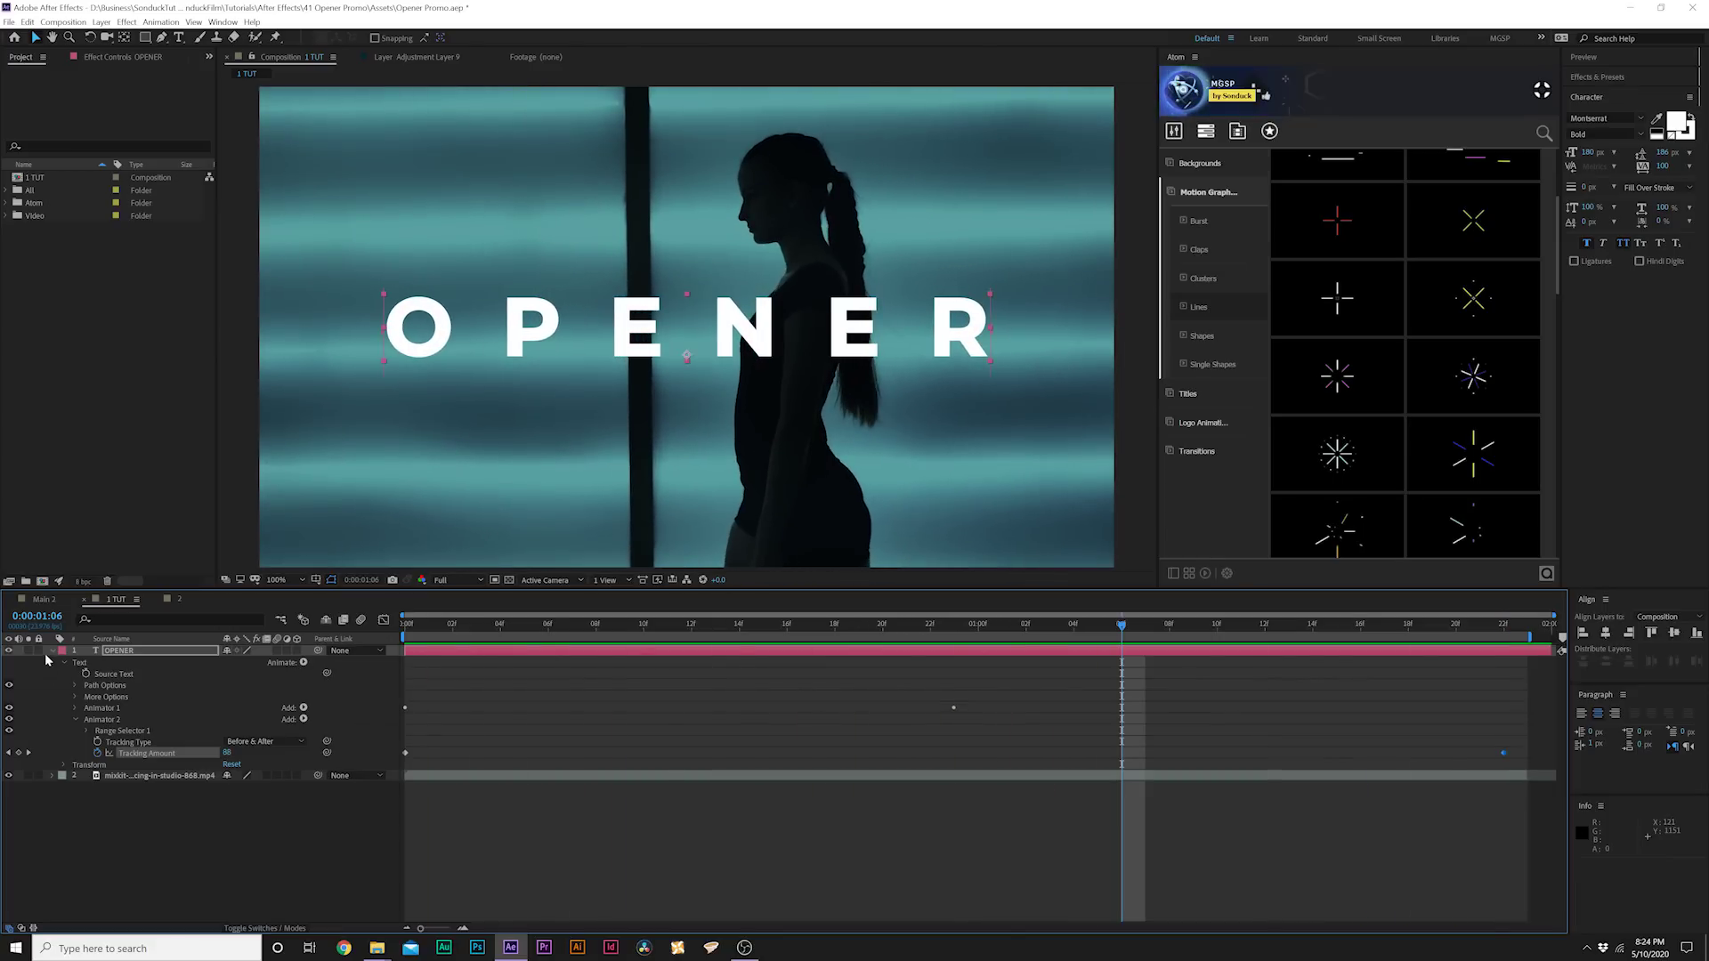
# - Pre-compose OPENER into a new comp named 'Title 1' and duplicate that layer
pyautogui.click(52, 653)
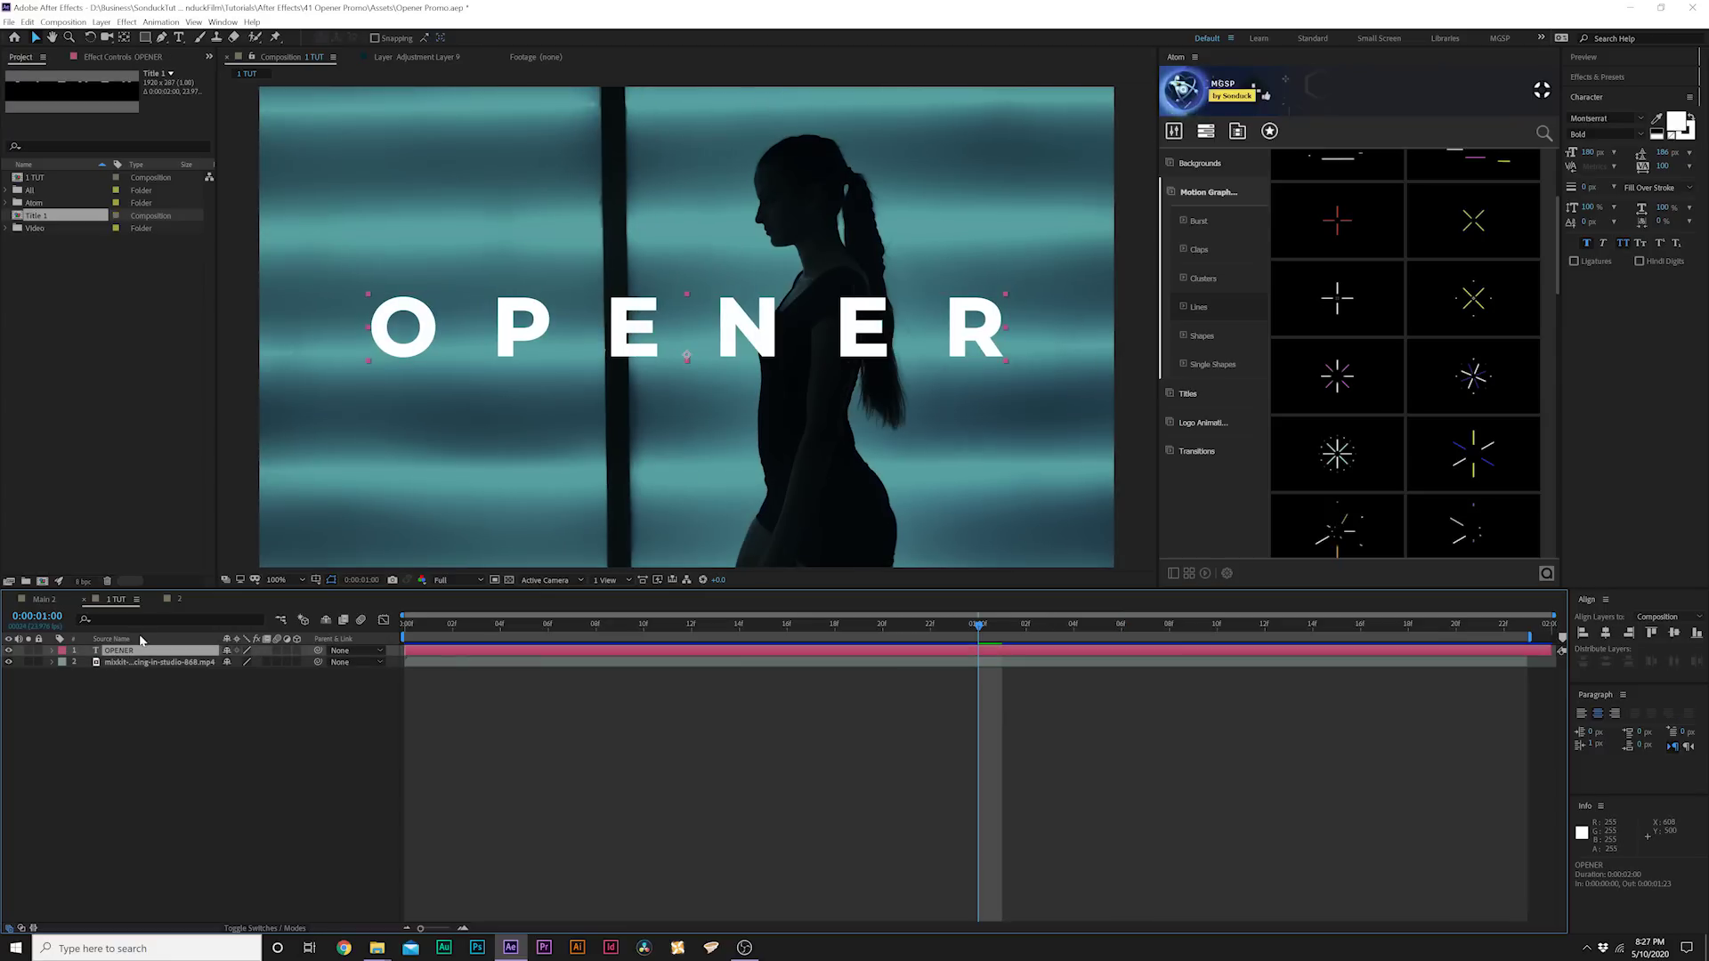
pyautogui.click(100, 22)
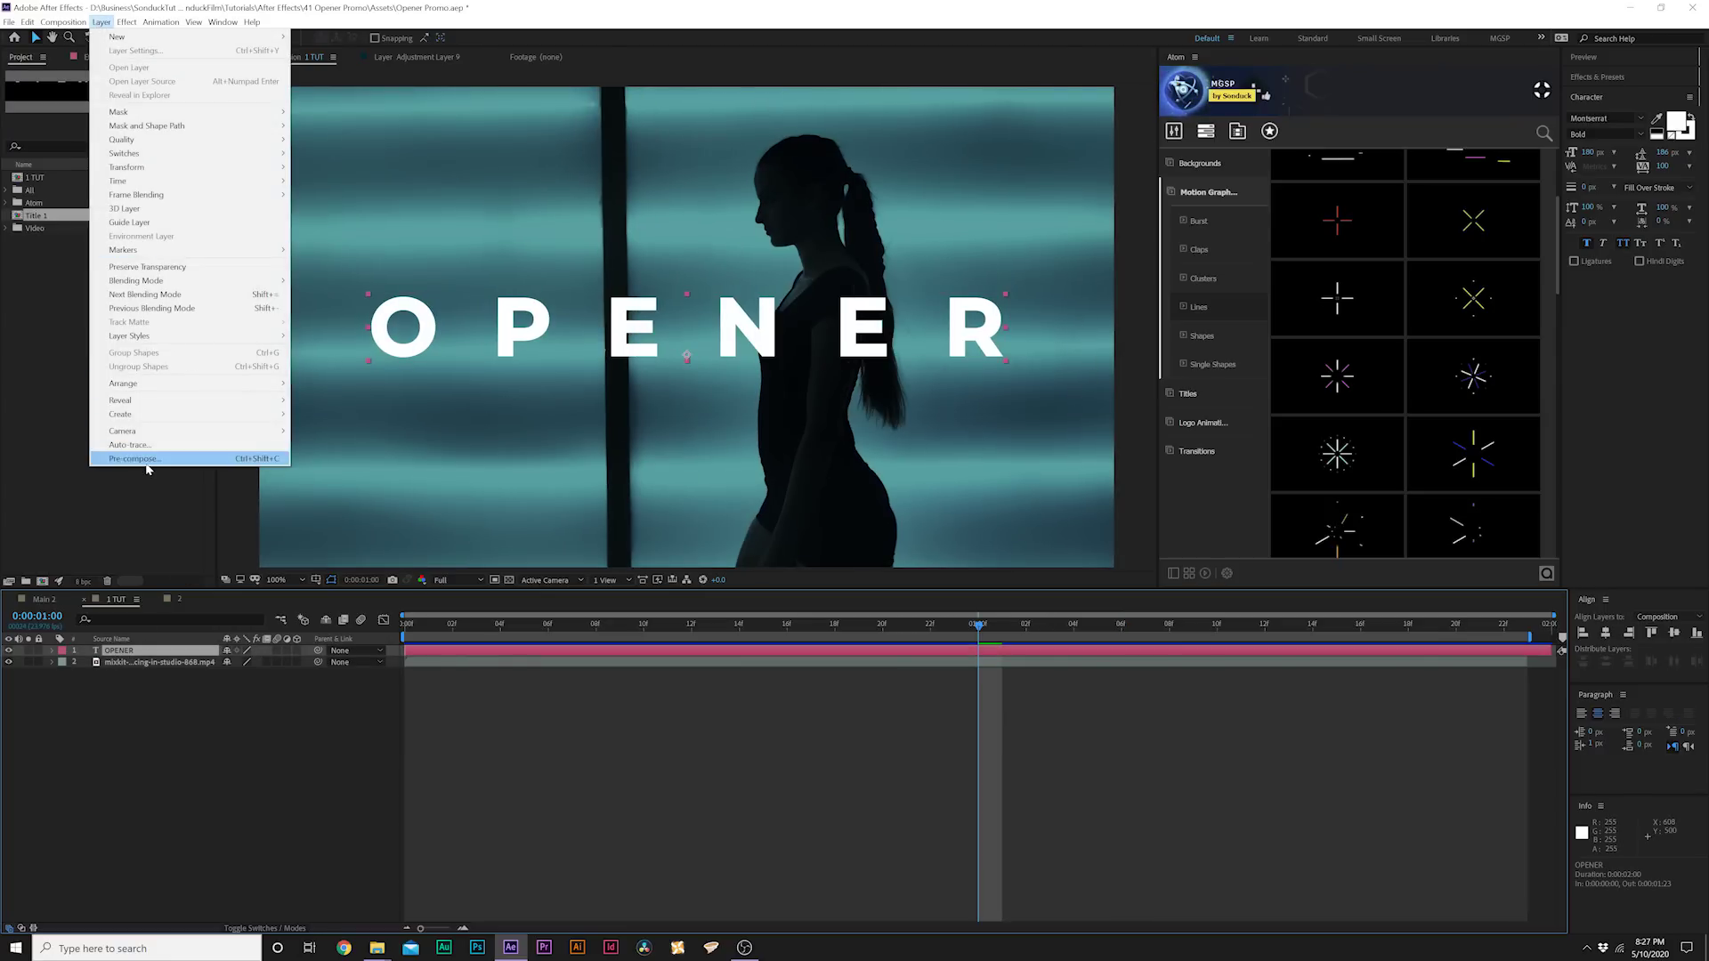
pyautogui.click(147, 459)
pyautogui.write('Title')
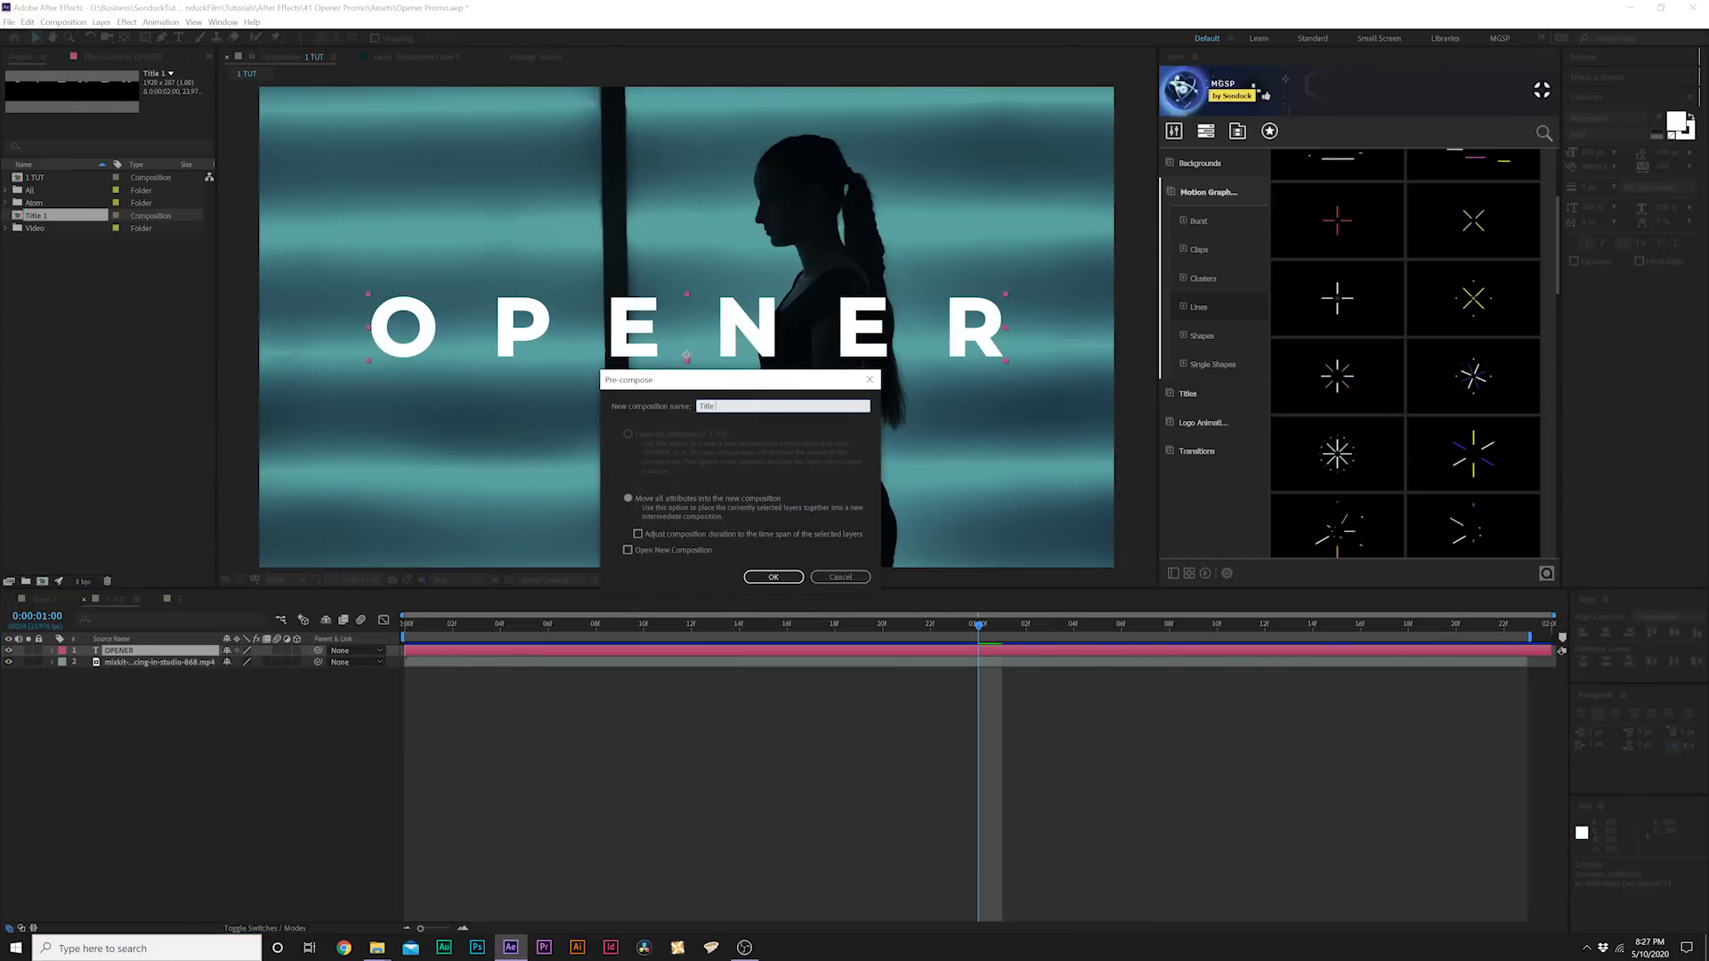
pyautogui.write(' 1')
pyautogui.press('Return')
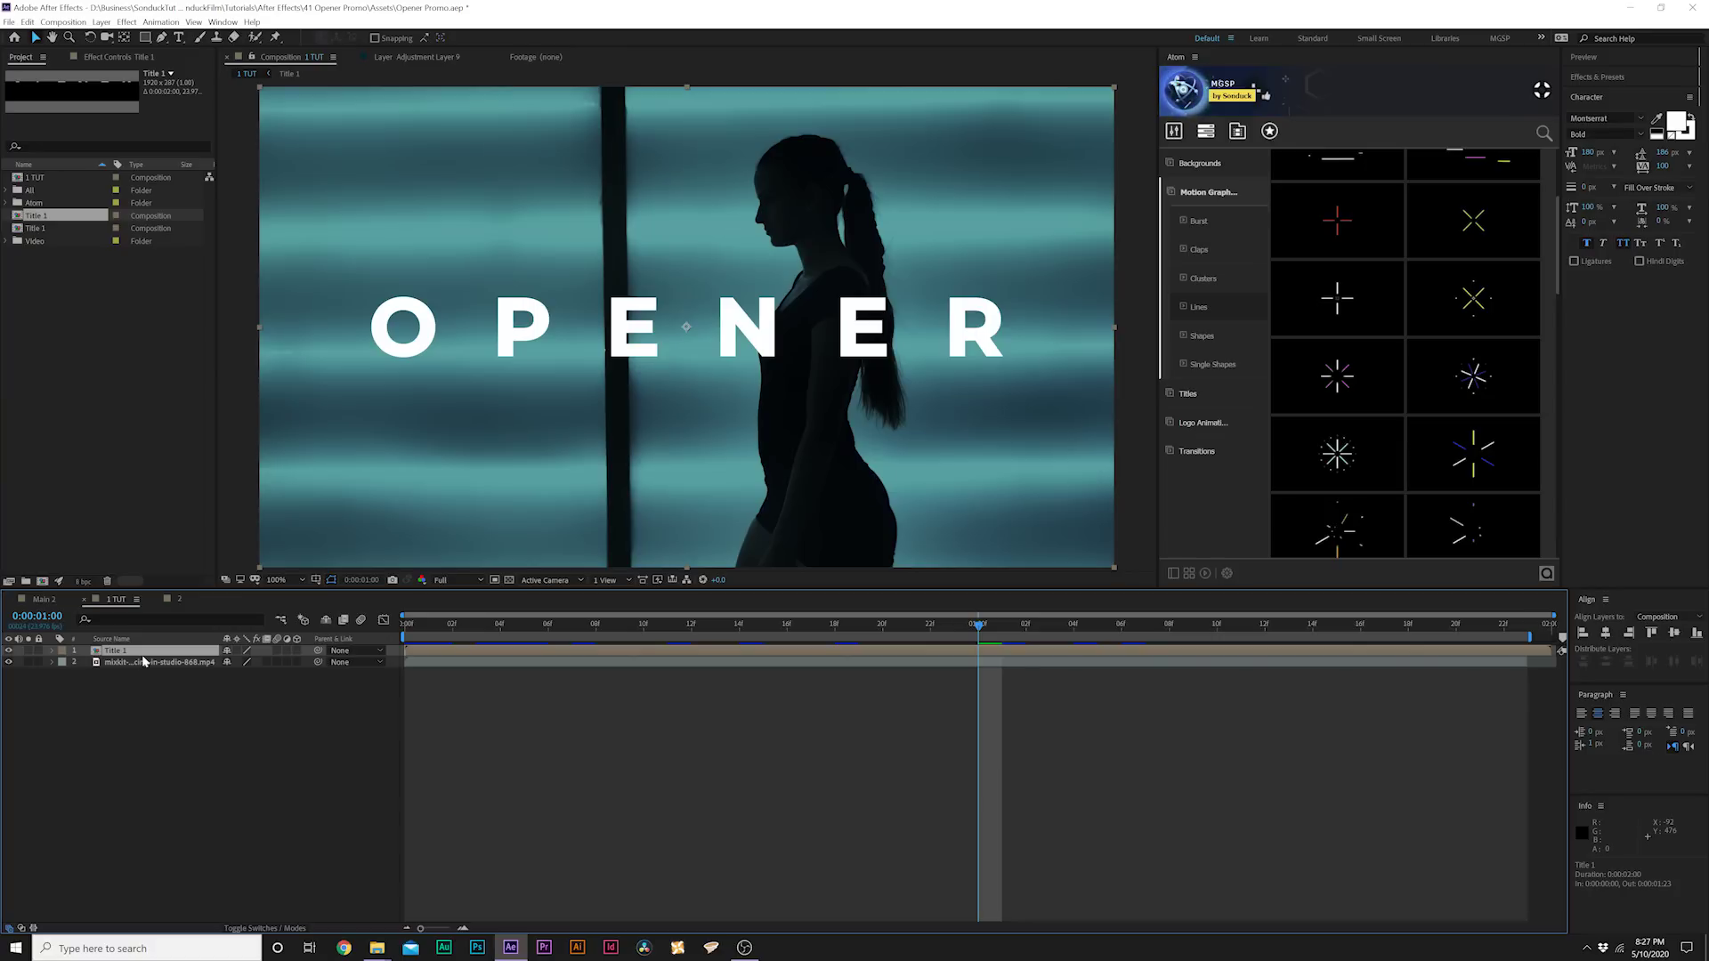
pyautogui.hotkey('ctrl', 'd')
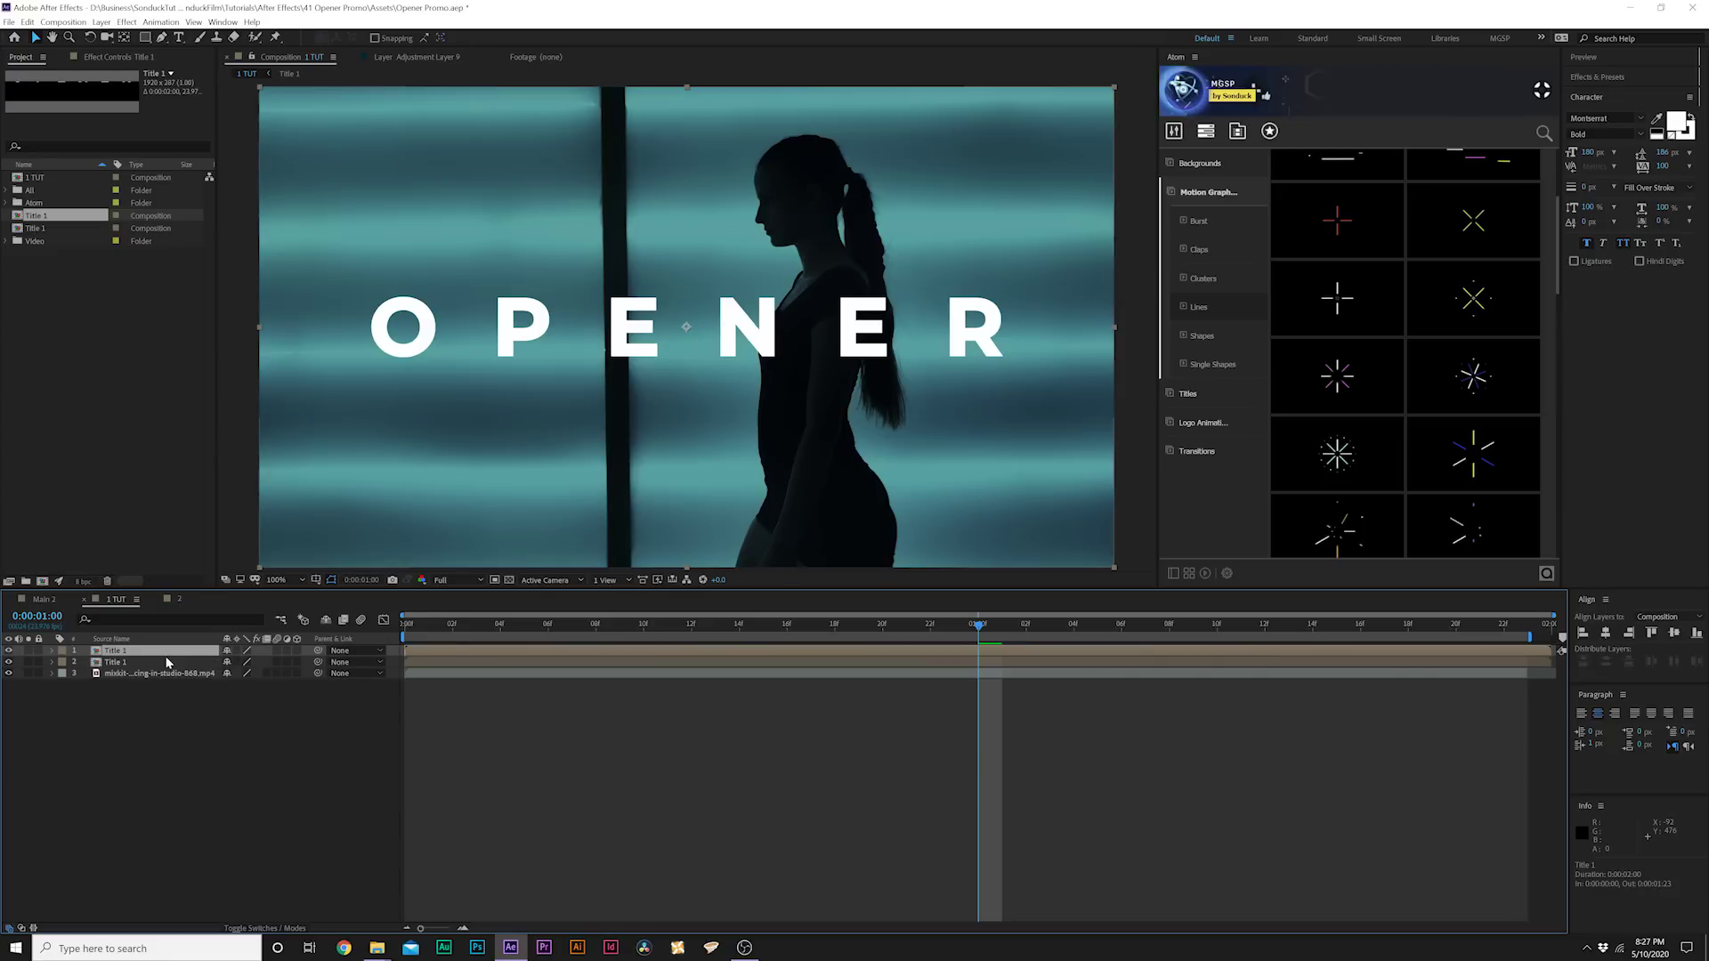
# - Place one Title 1 copy above the original and another copy below it
pyautogui.moveTo(634, 329); pyautogui.dragTo(632, 194)
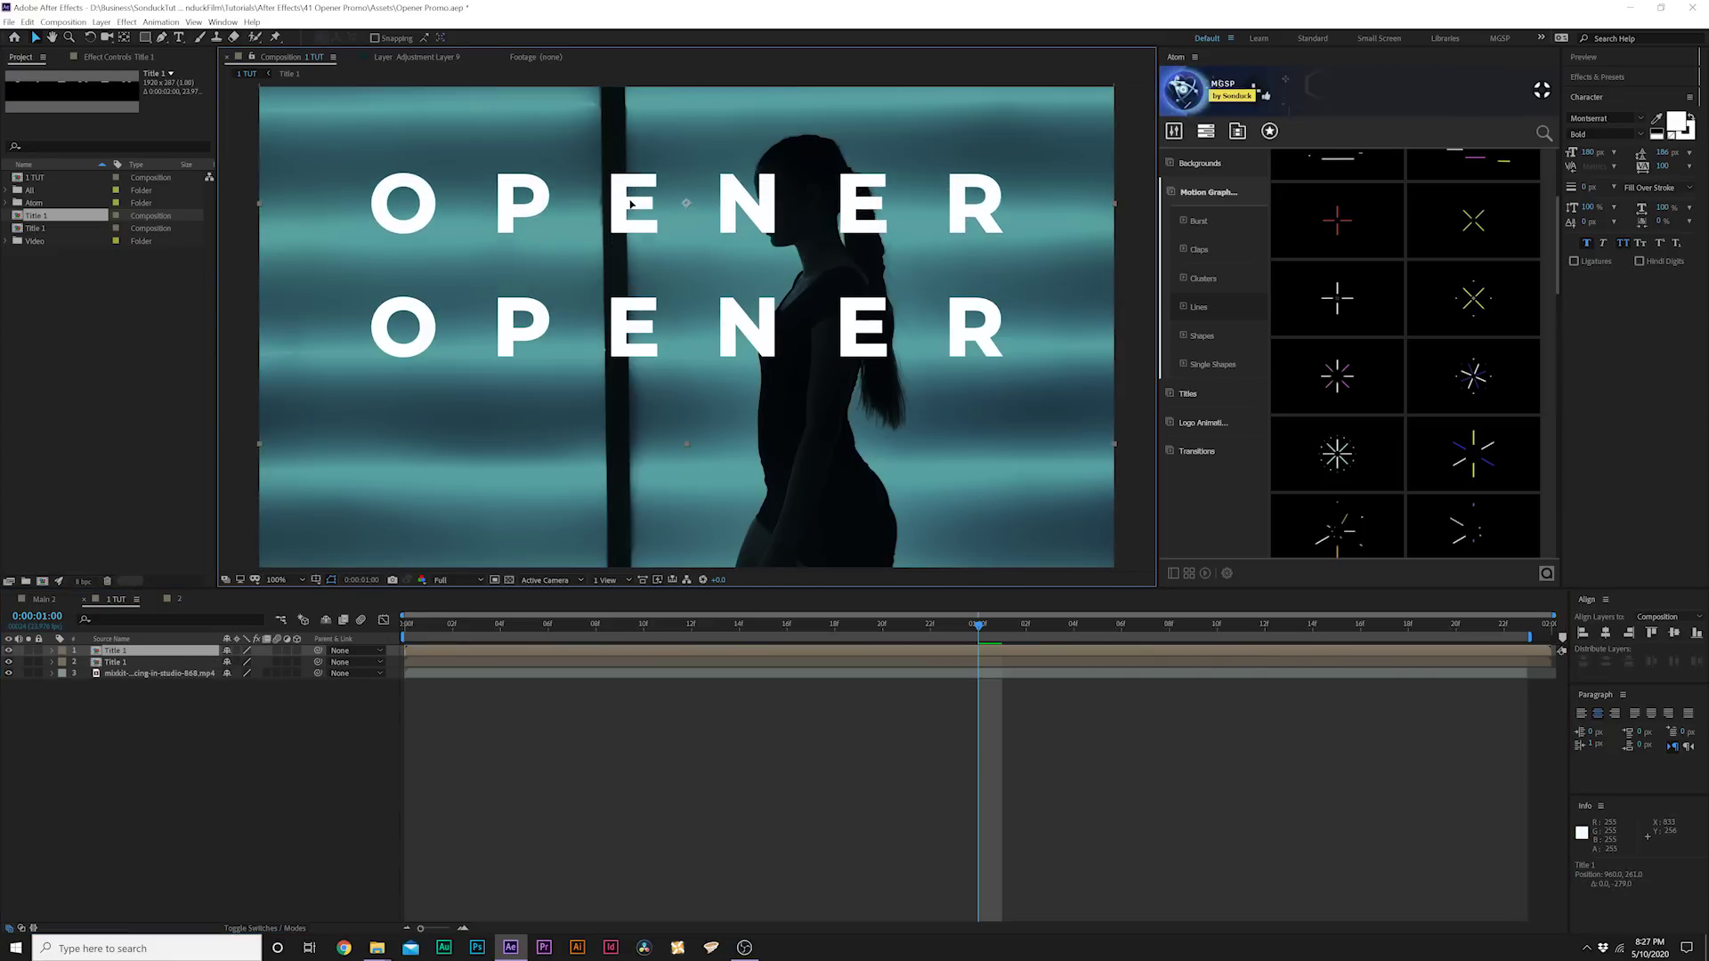
pyautogui.hotkey('ctrl', 'd')
pyautogui.moveTo(632, 194); pyautogui.dragTo(631, 454)
# - Apply a Fill effect in dark navy to the bottom title copy
pyautogui.click(127, 21)
pyautogui.moveTo(249, 207)
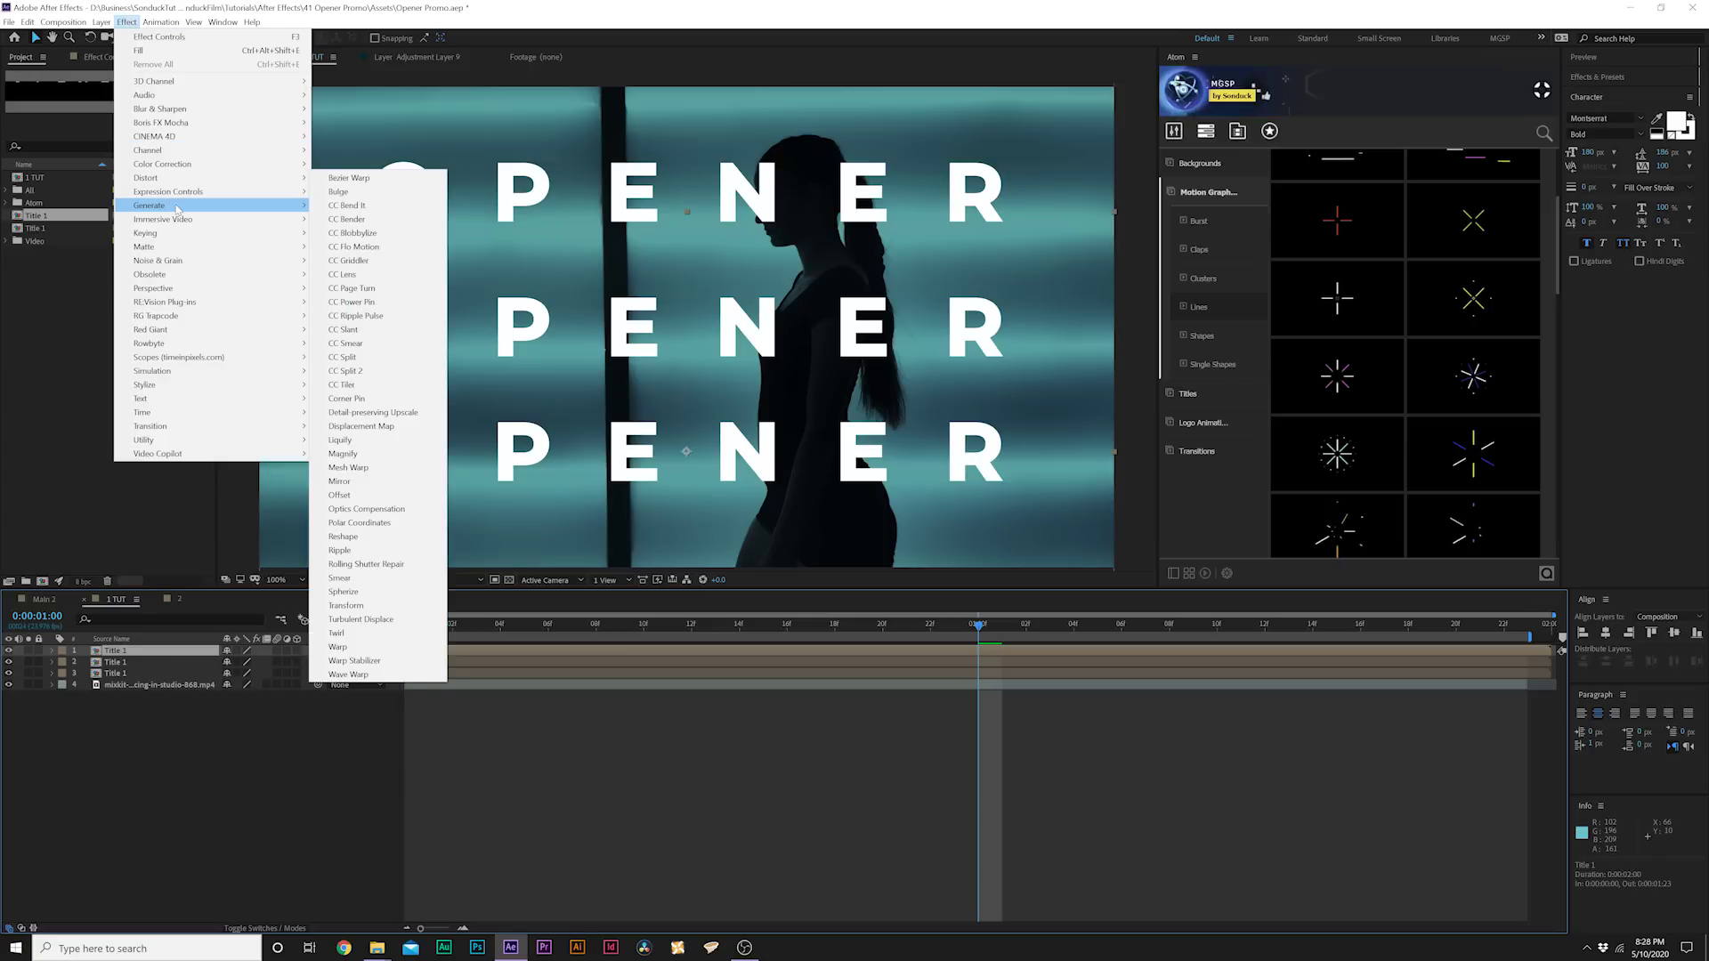
pyautogui.click(334, 412)
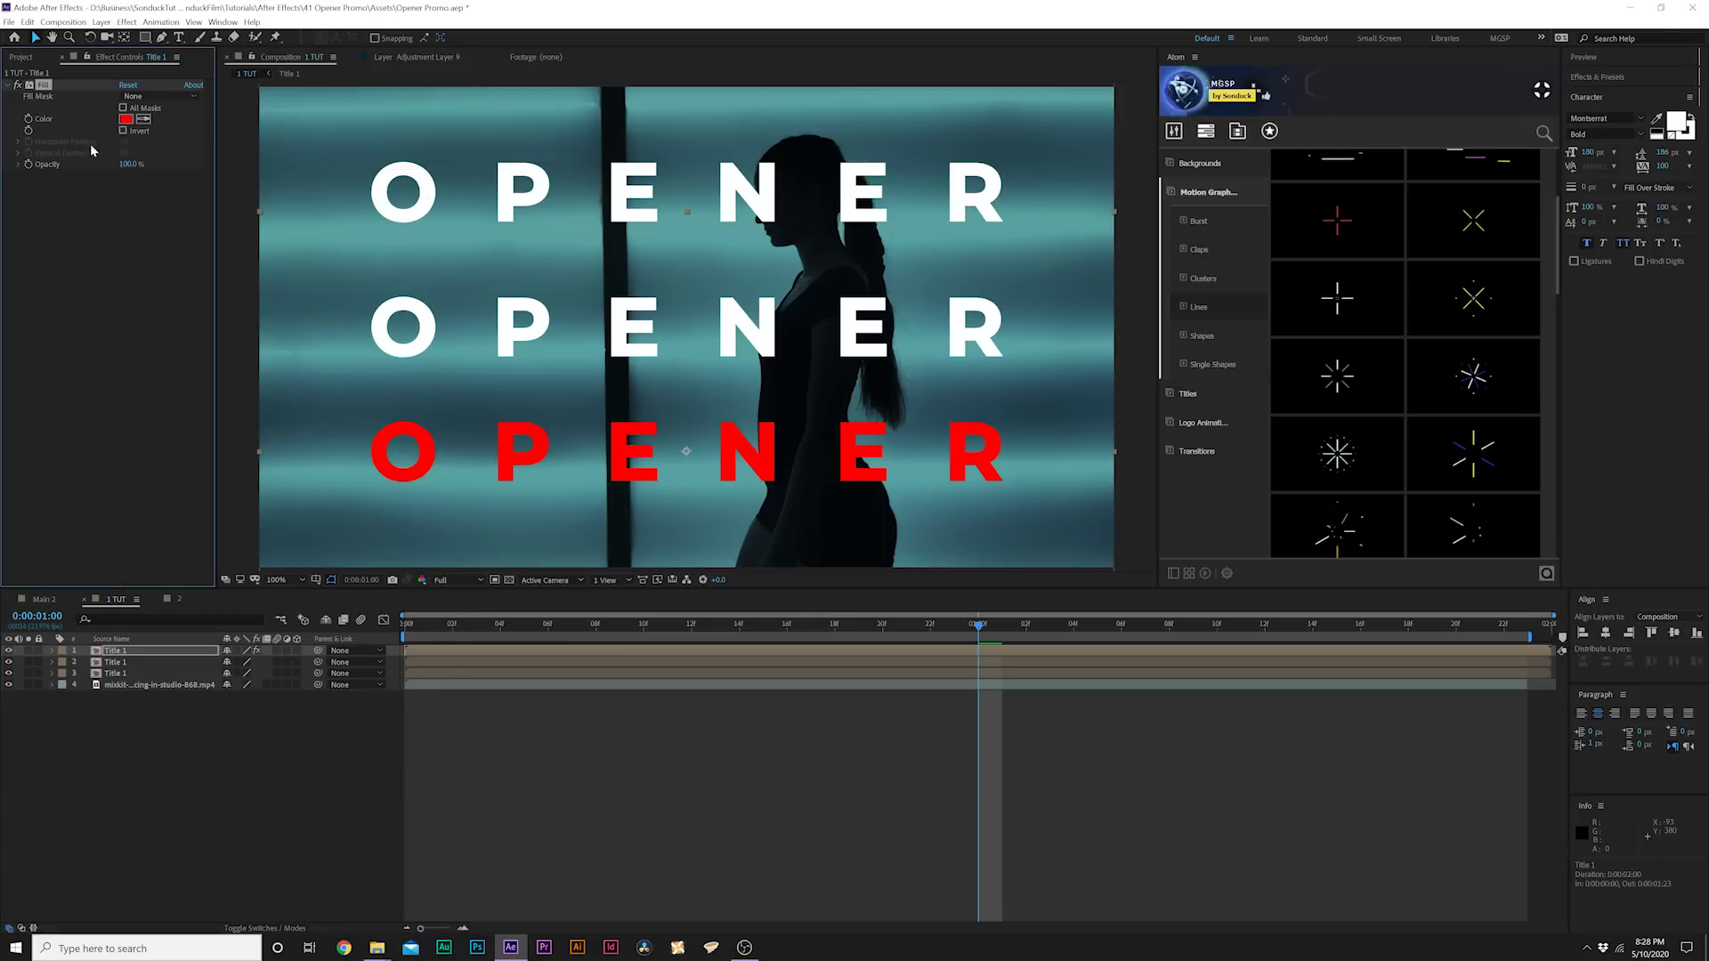
pyautogui.click(126, 119)
pyautogui.click(941, 495)
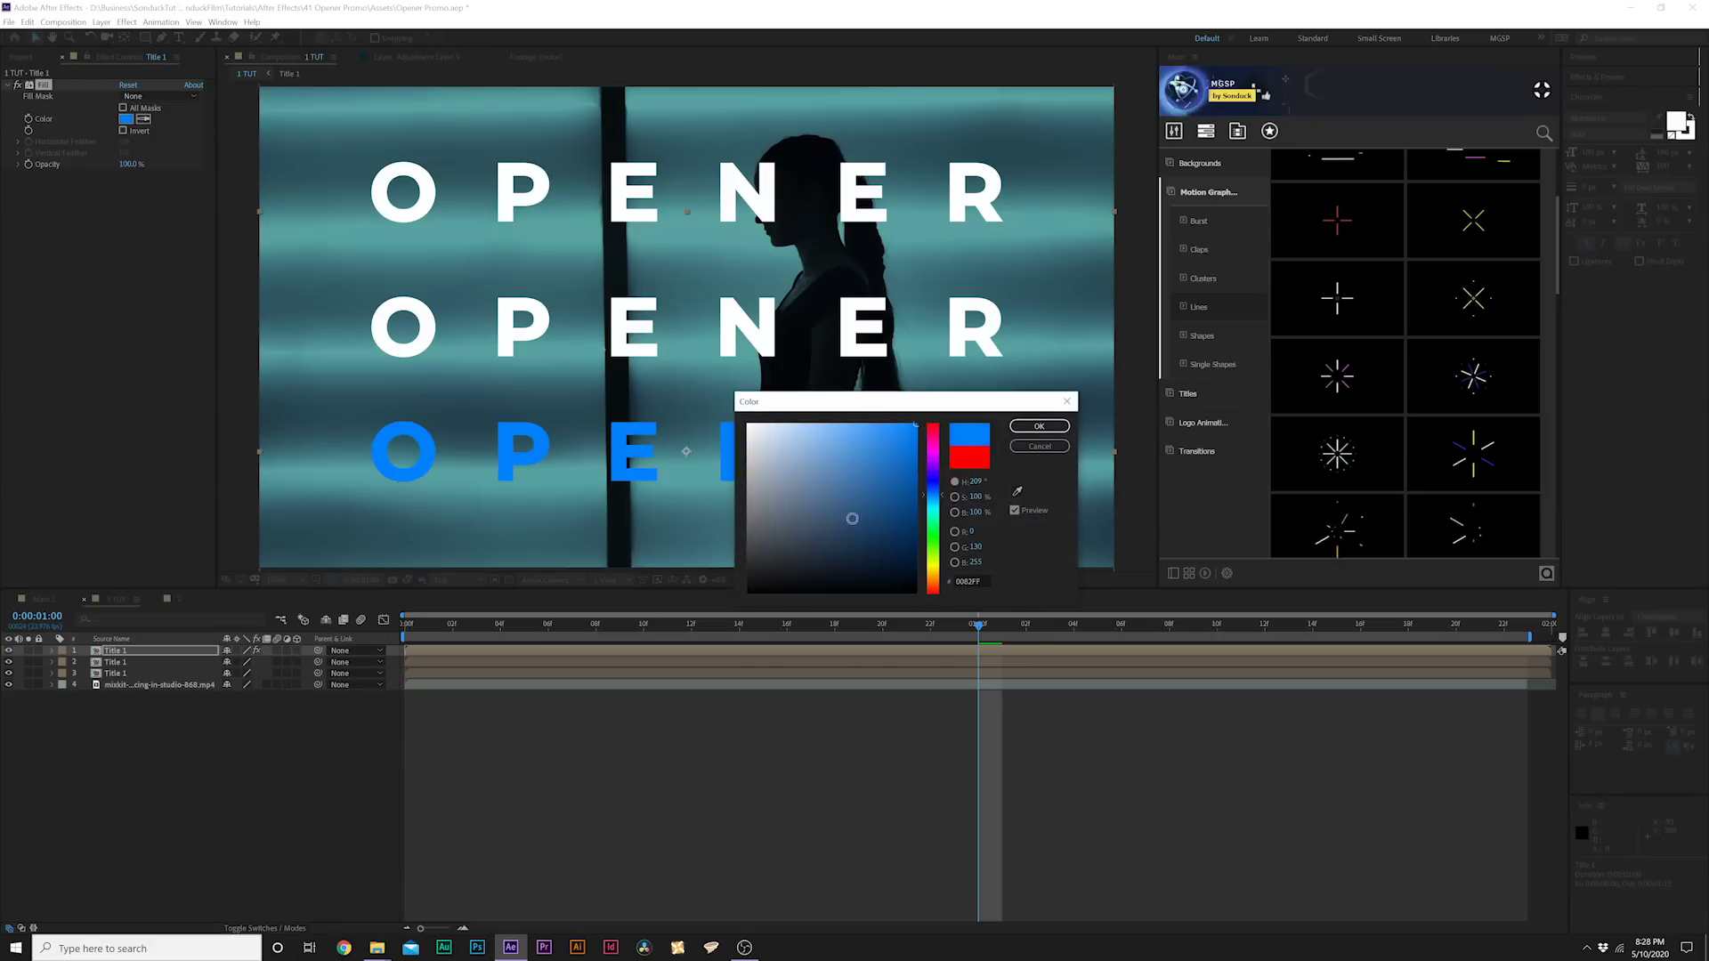
pyautogui.moveTo(909, 557); pyautogui.dragTo(941, 564)
pyautogui.click(1039, 424)
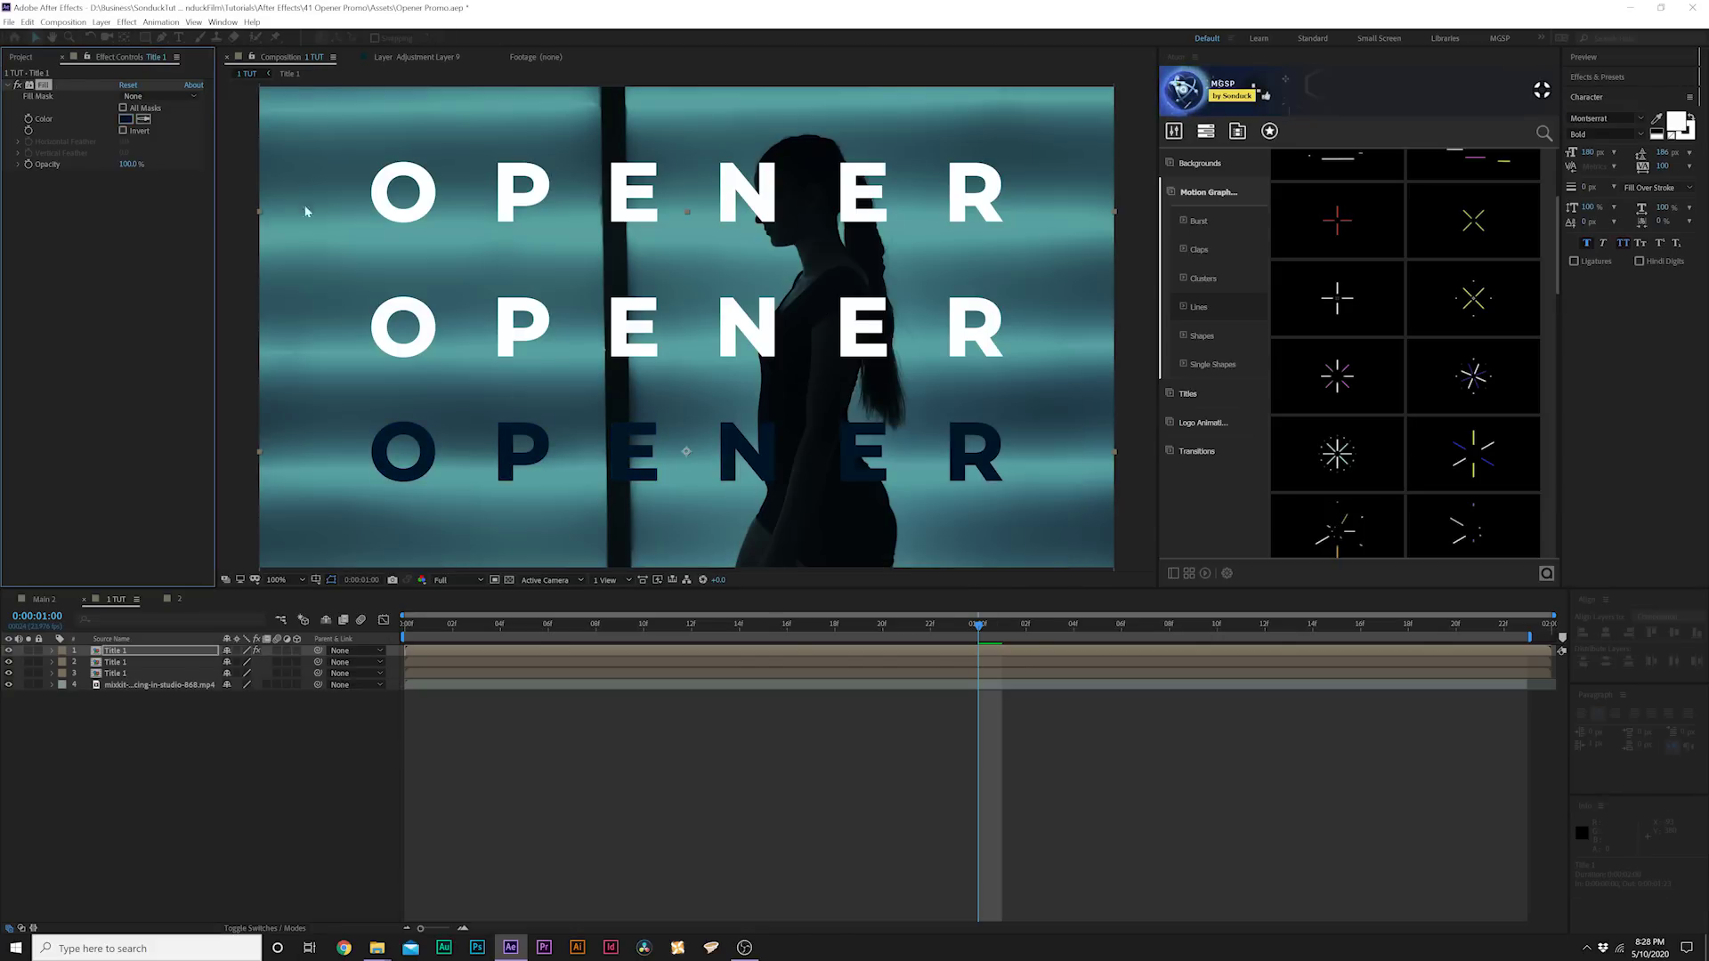
# - Duplicate the navy-filled title layer twice more
pyautogui.click(118, 665)
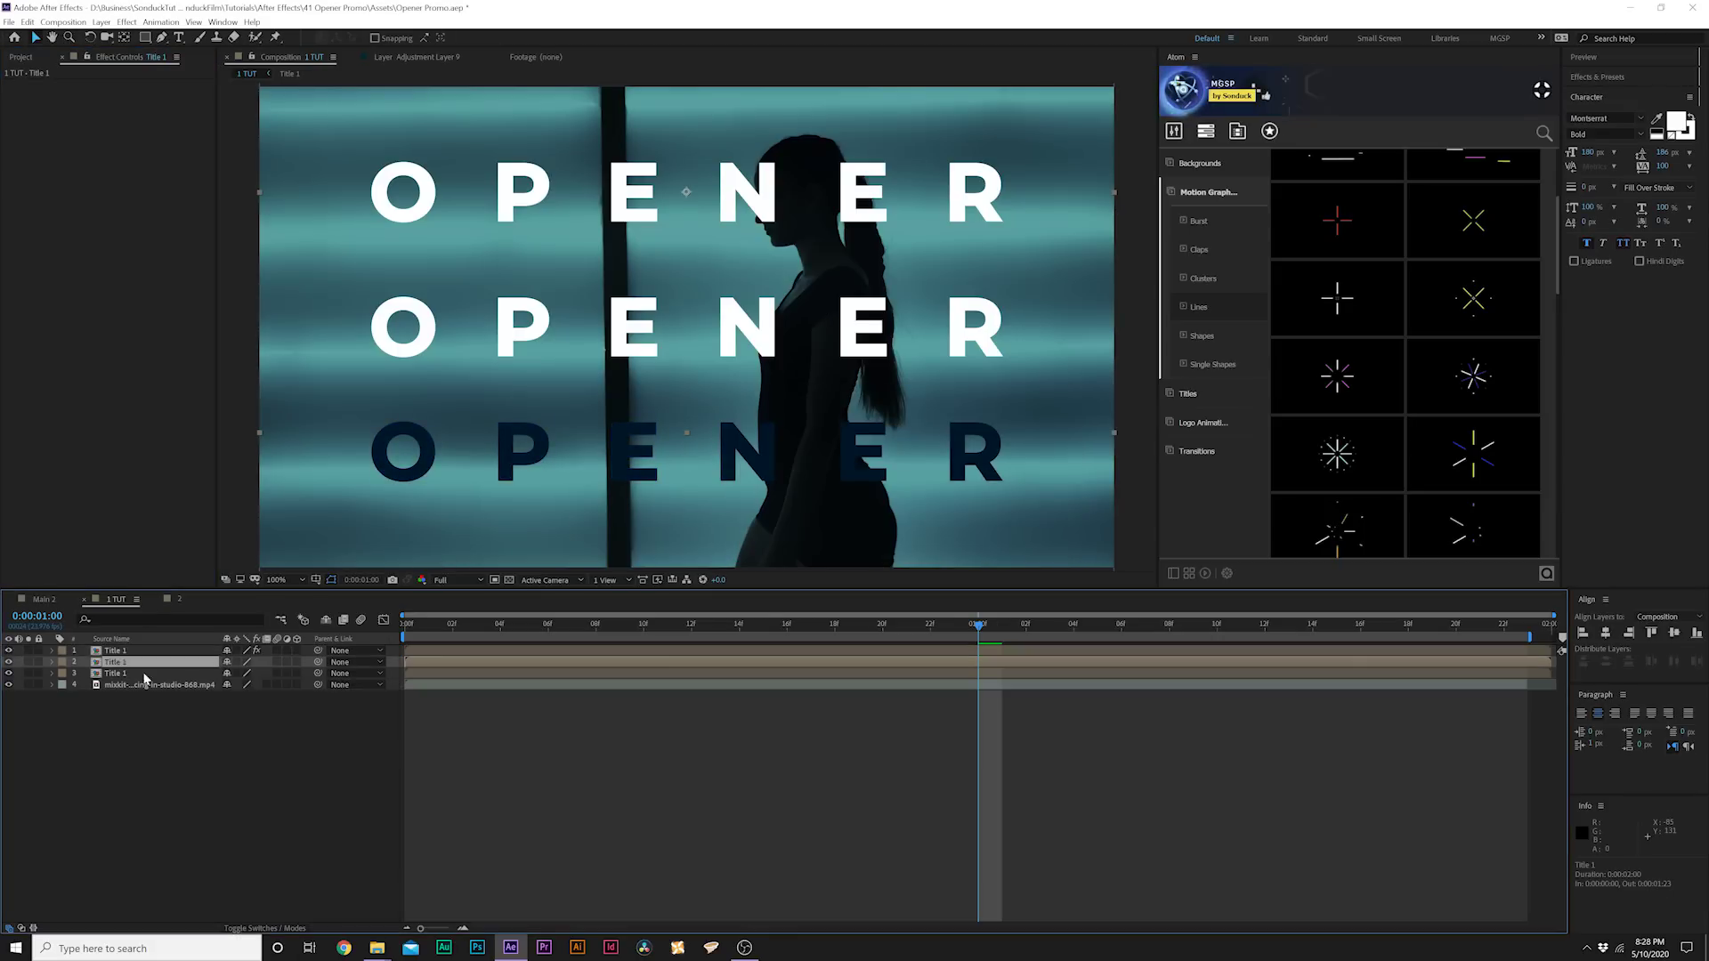
pyautogui.hotkey('ctrl', 'd')
pyautogui.hotkey('ctrl', 'd')
pyautogui.press('space')
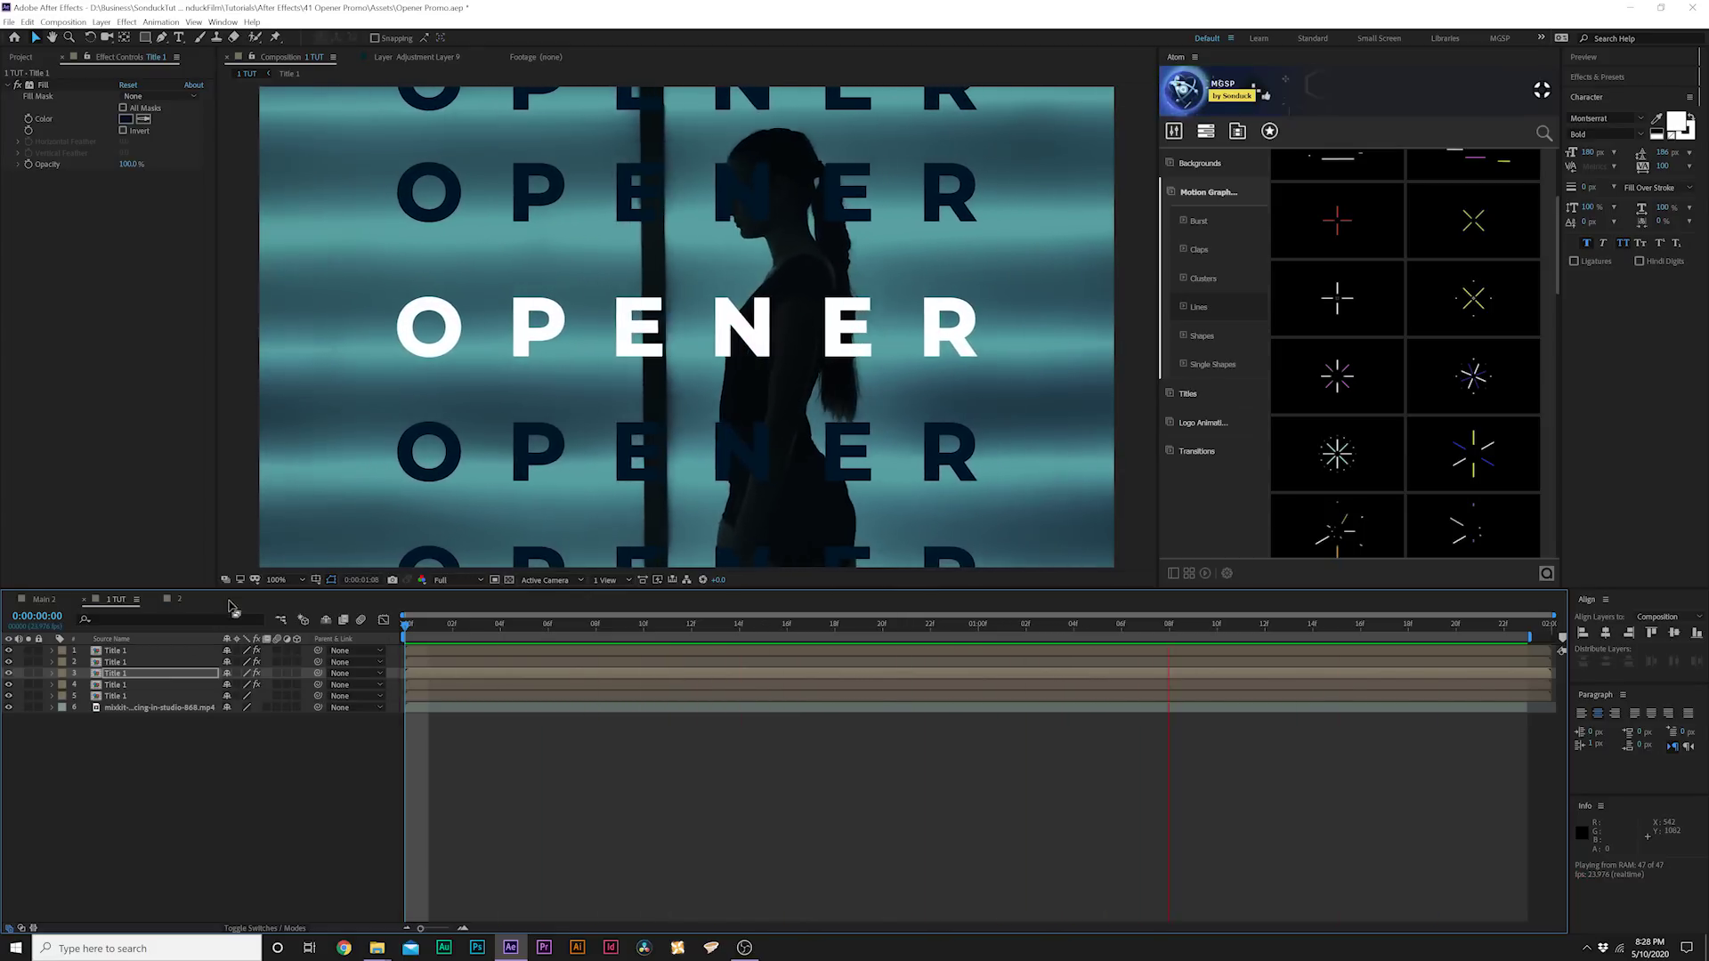
# - Check the Title 1 precomp, then hide the OPENER copies on layers 2 and 3 and preview
pyautogui.doubleClick(112, 674)
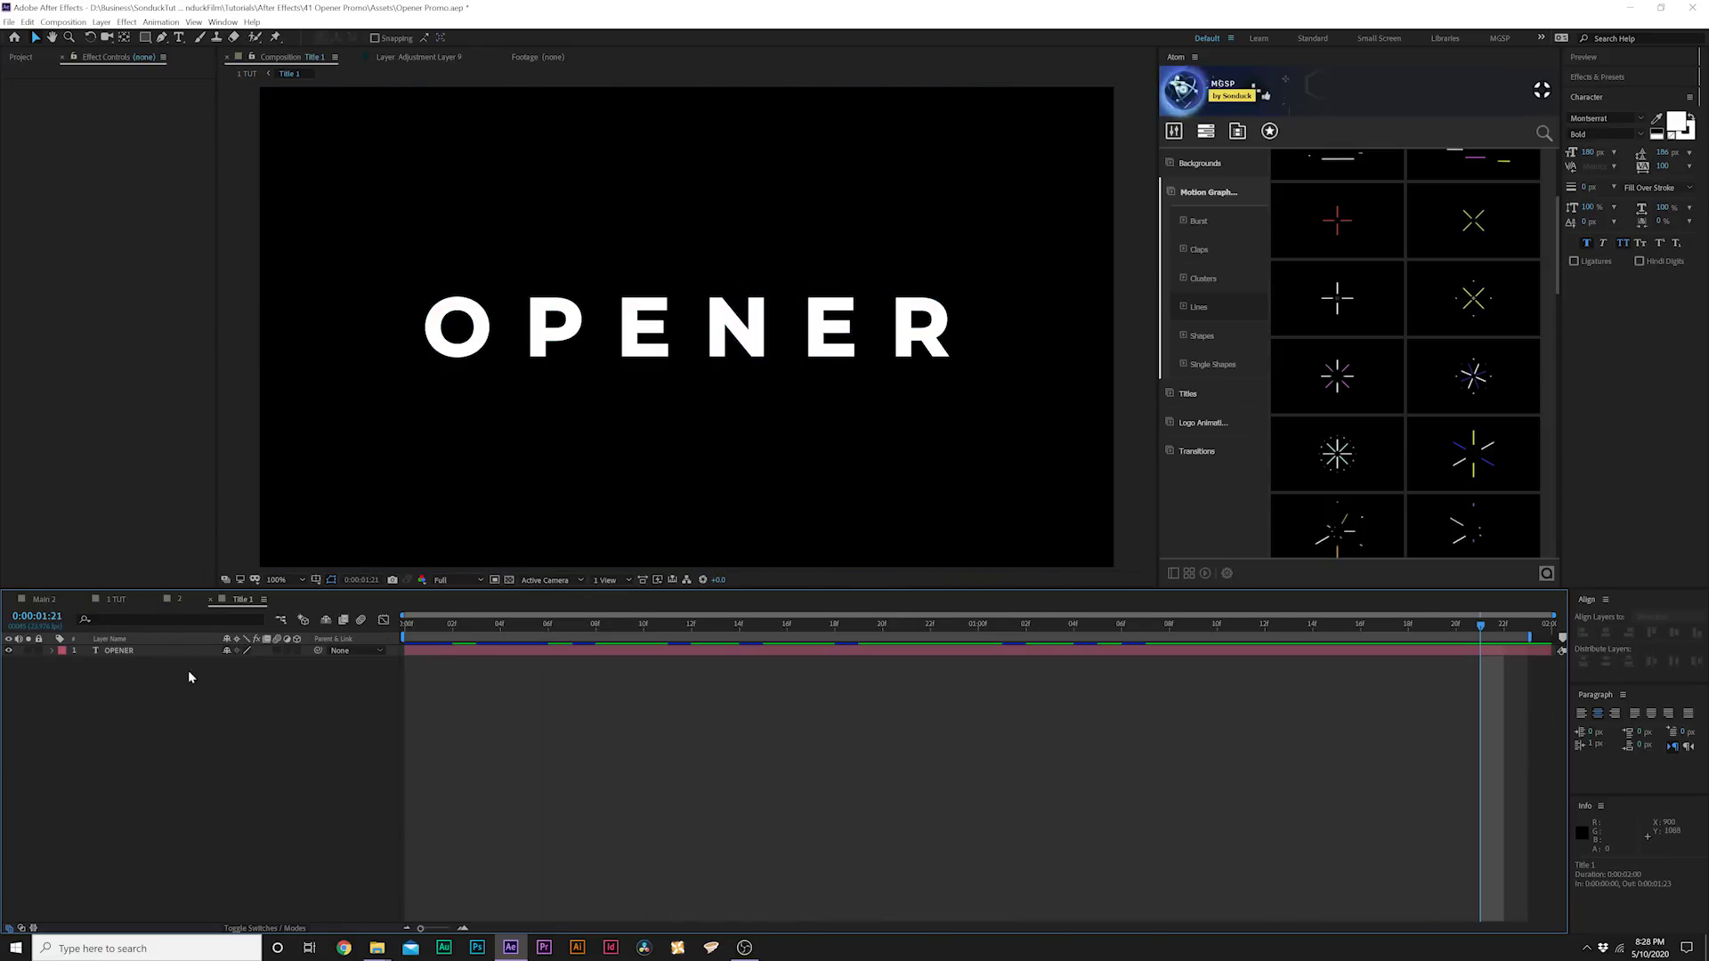
pyautogui.click(114, 600)
pyautogui.press('space')
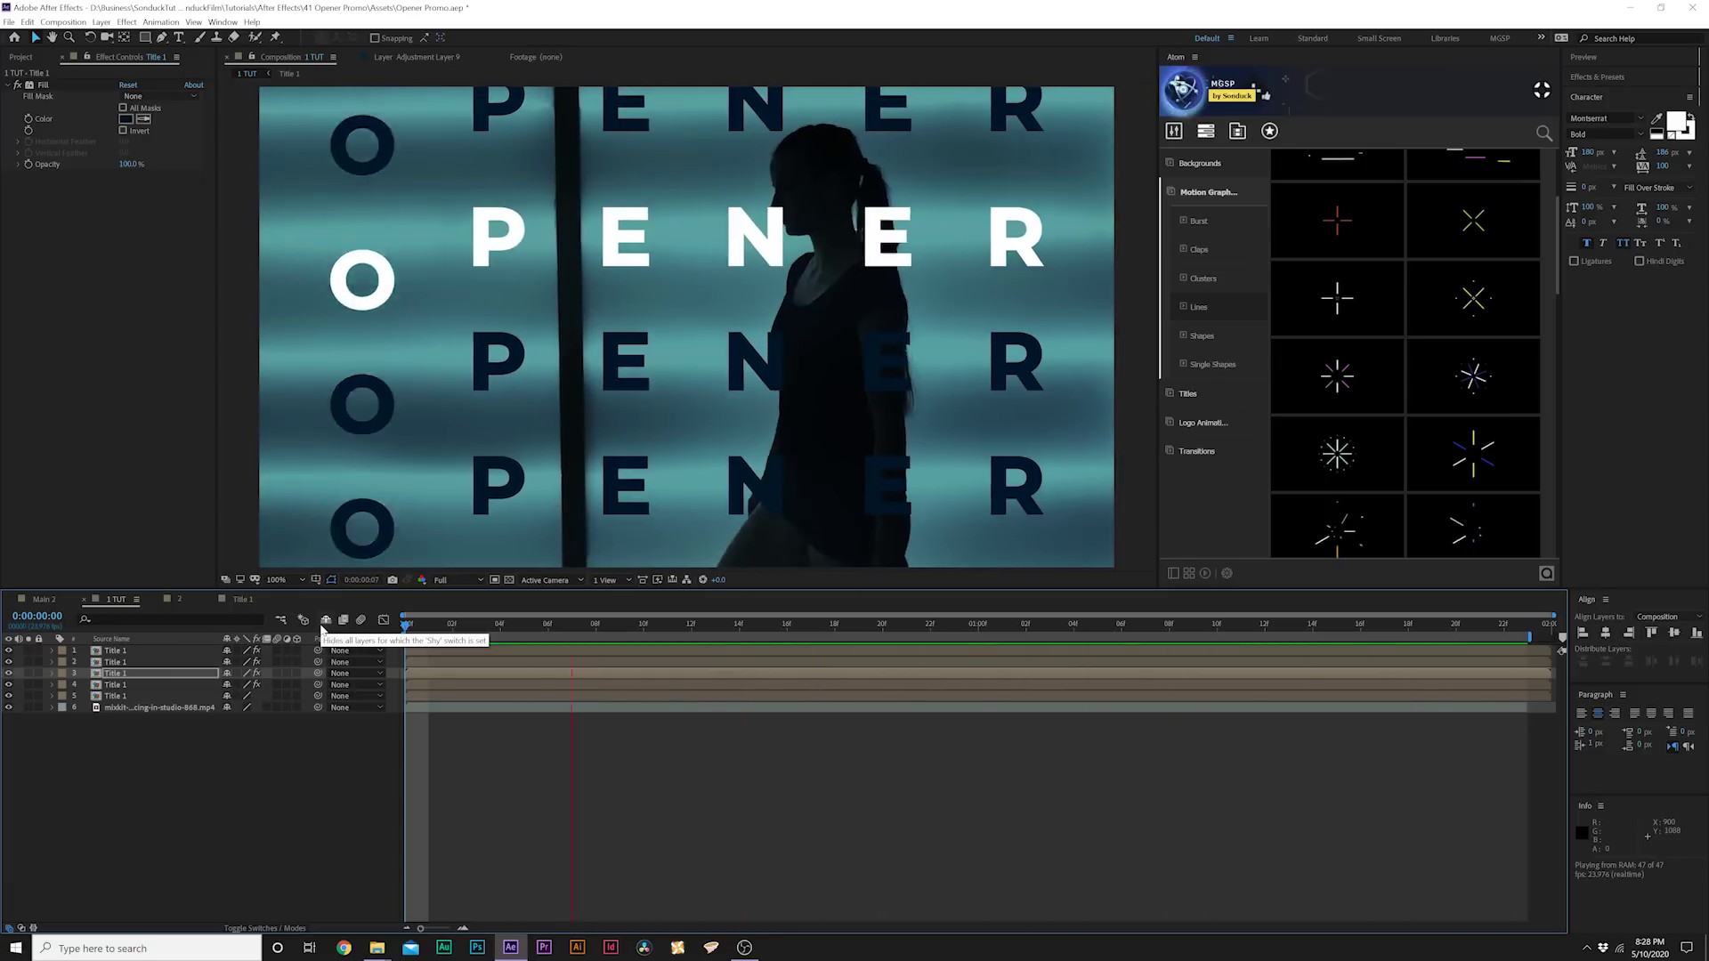
pyautogui.moveTo(8, 661); pyautogui.dragTo(8, 674)
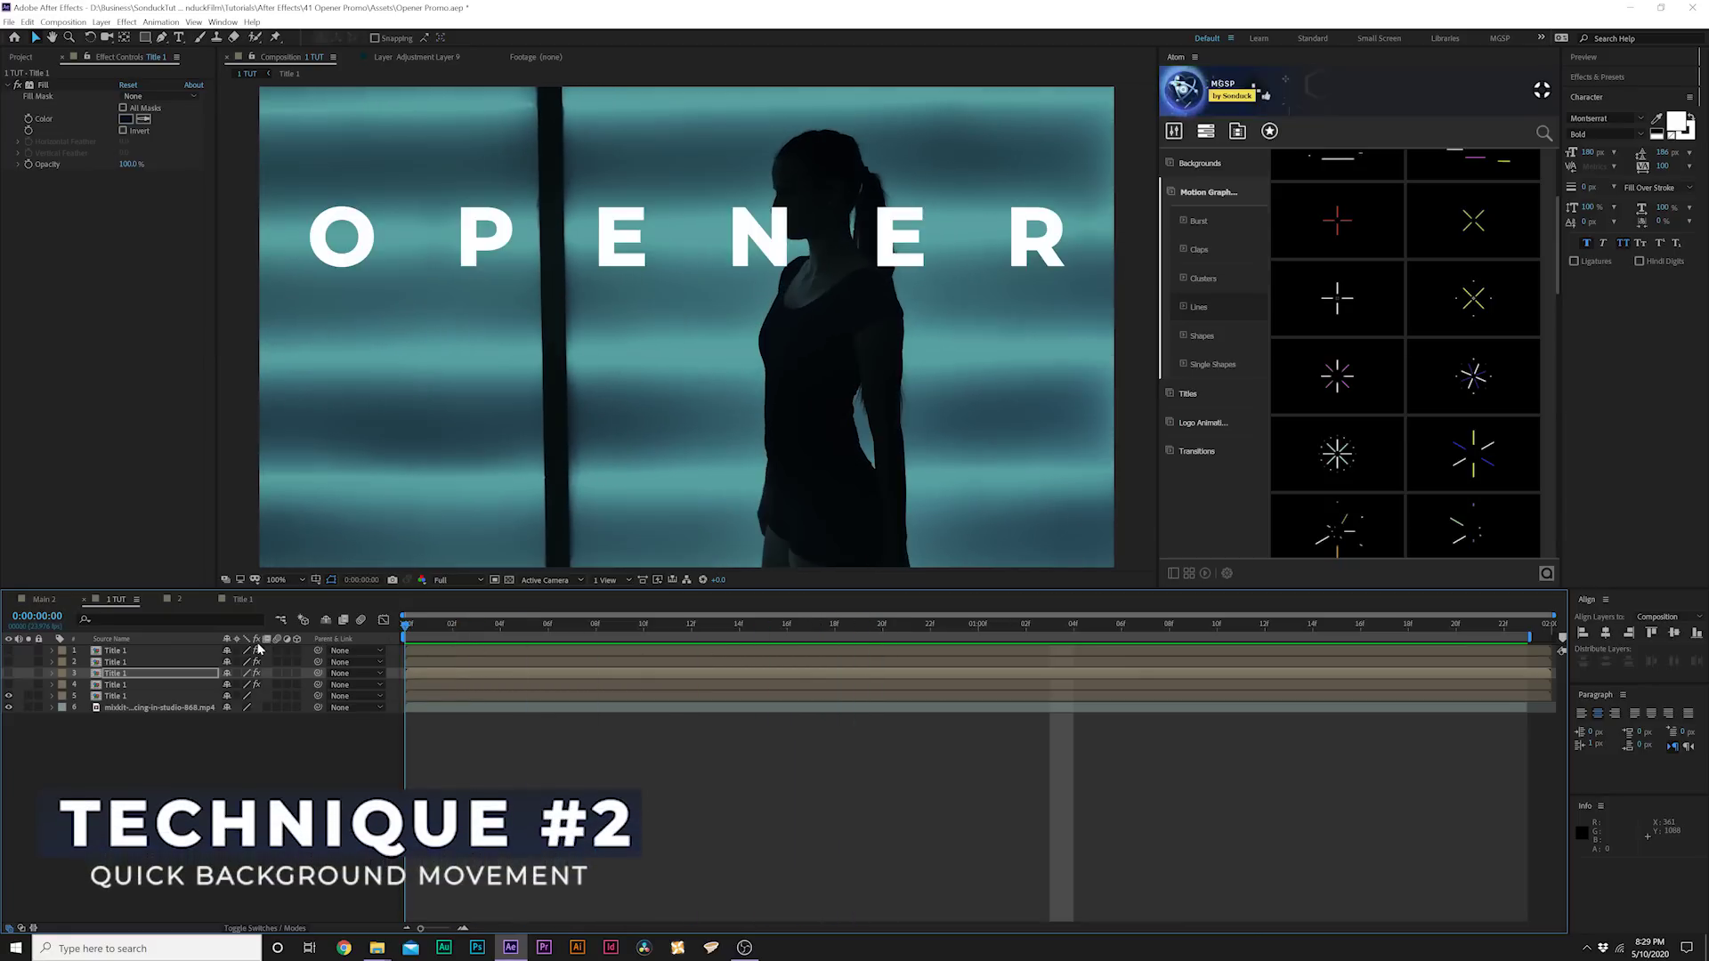
pyautogui.press('space')
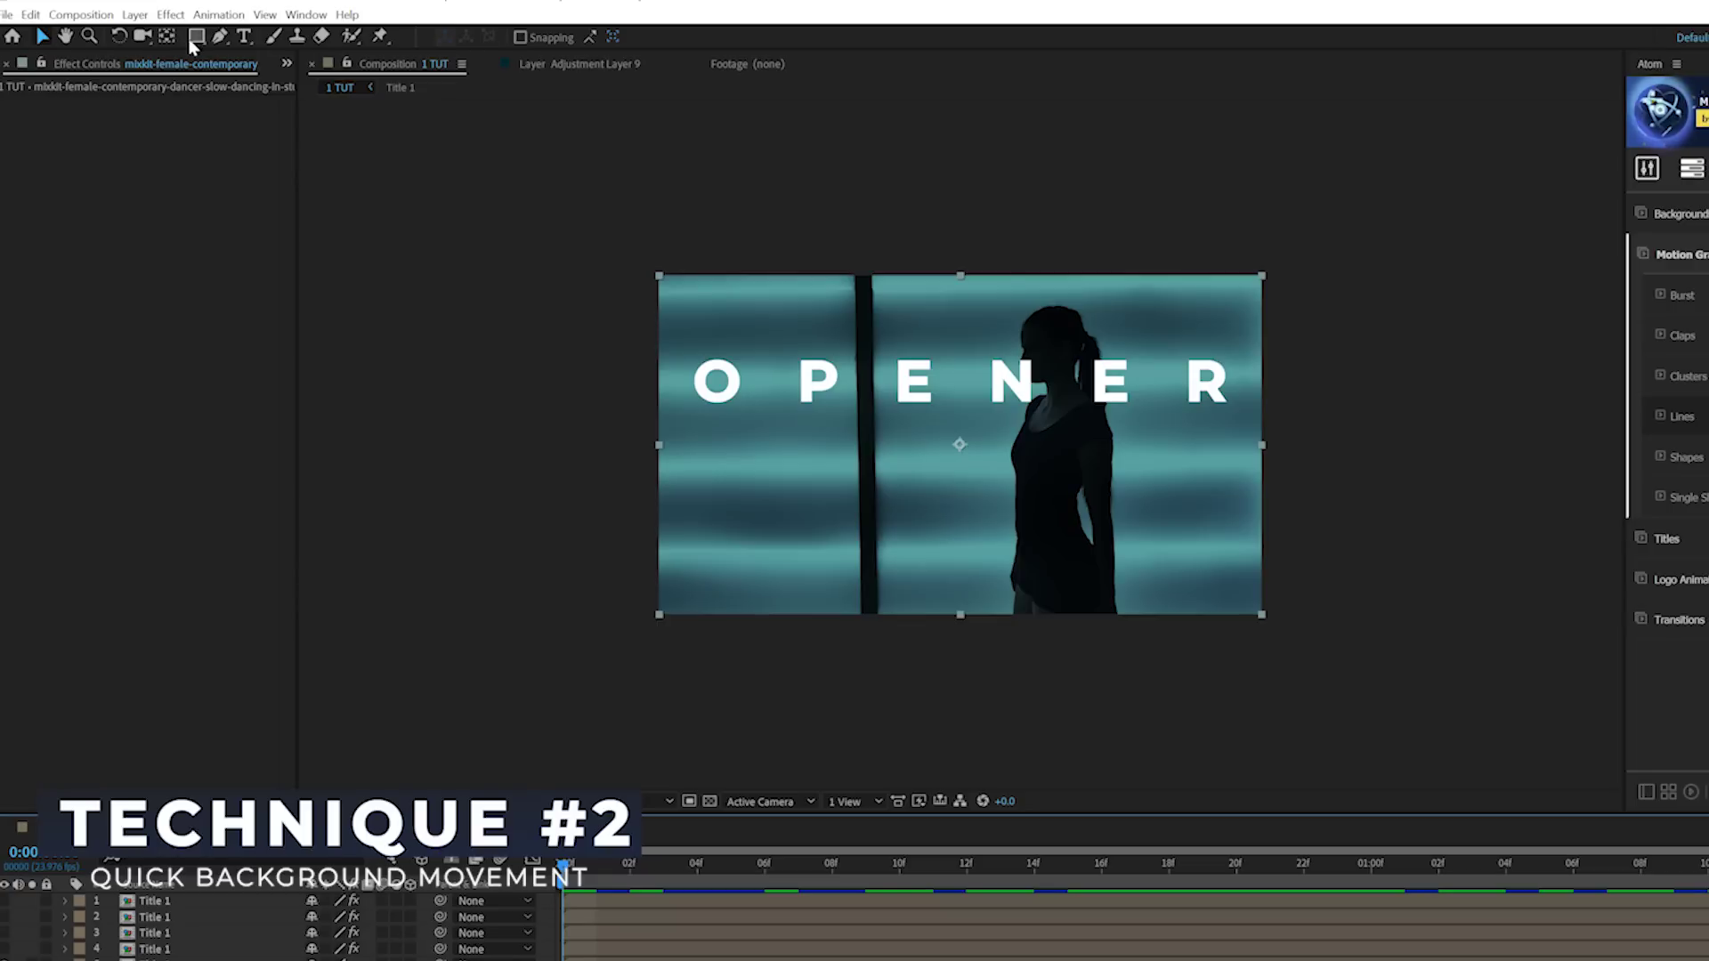
# - Draw a rectangle mask cropping the dancer footage to a wide letterboxed strip
pyautogui.click(193, 47)
pyautogui.click(236, 36)
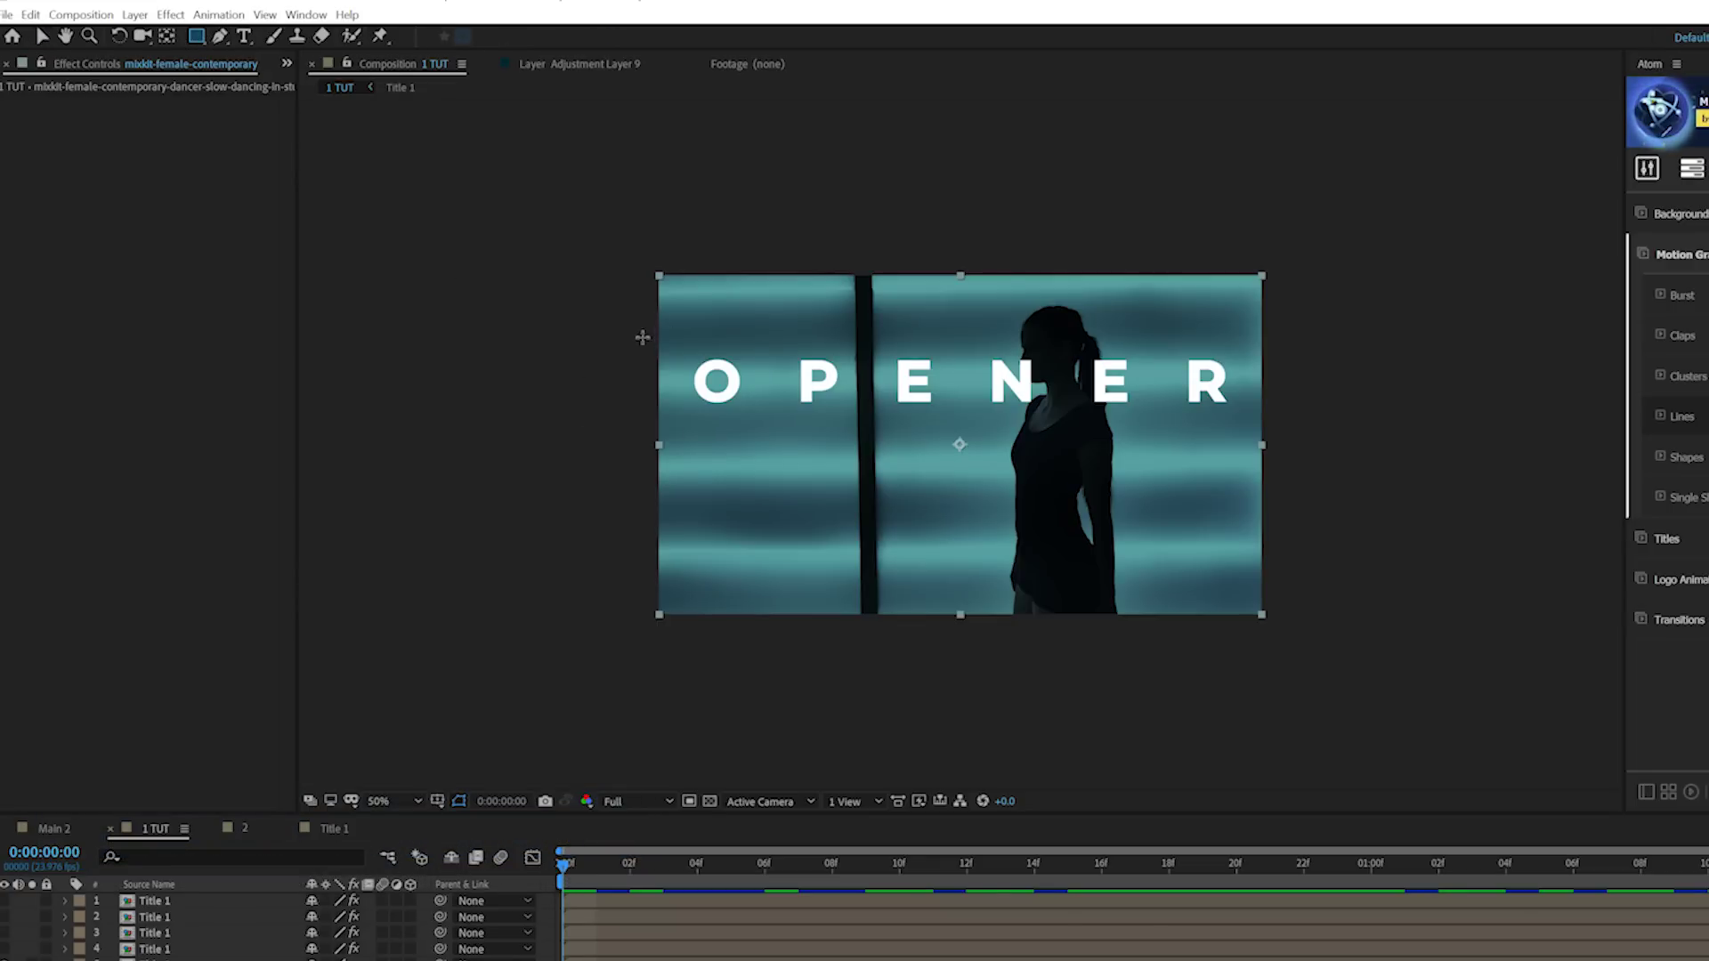
pyautogui.moveTo(640, 319); pyautogui.dragTo(1346, 580)
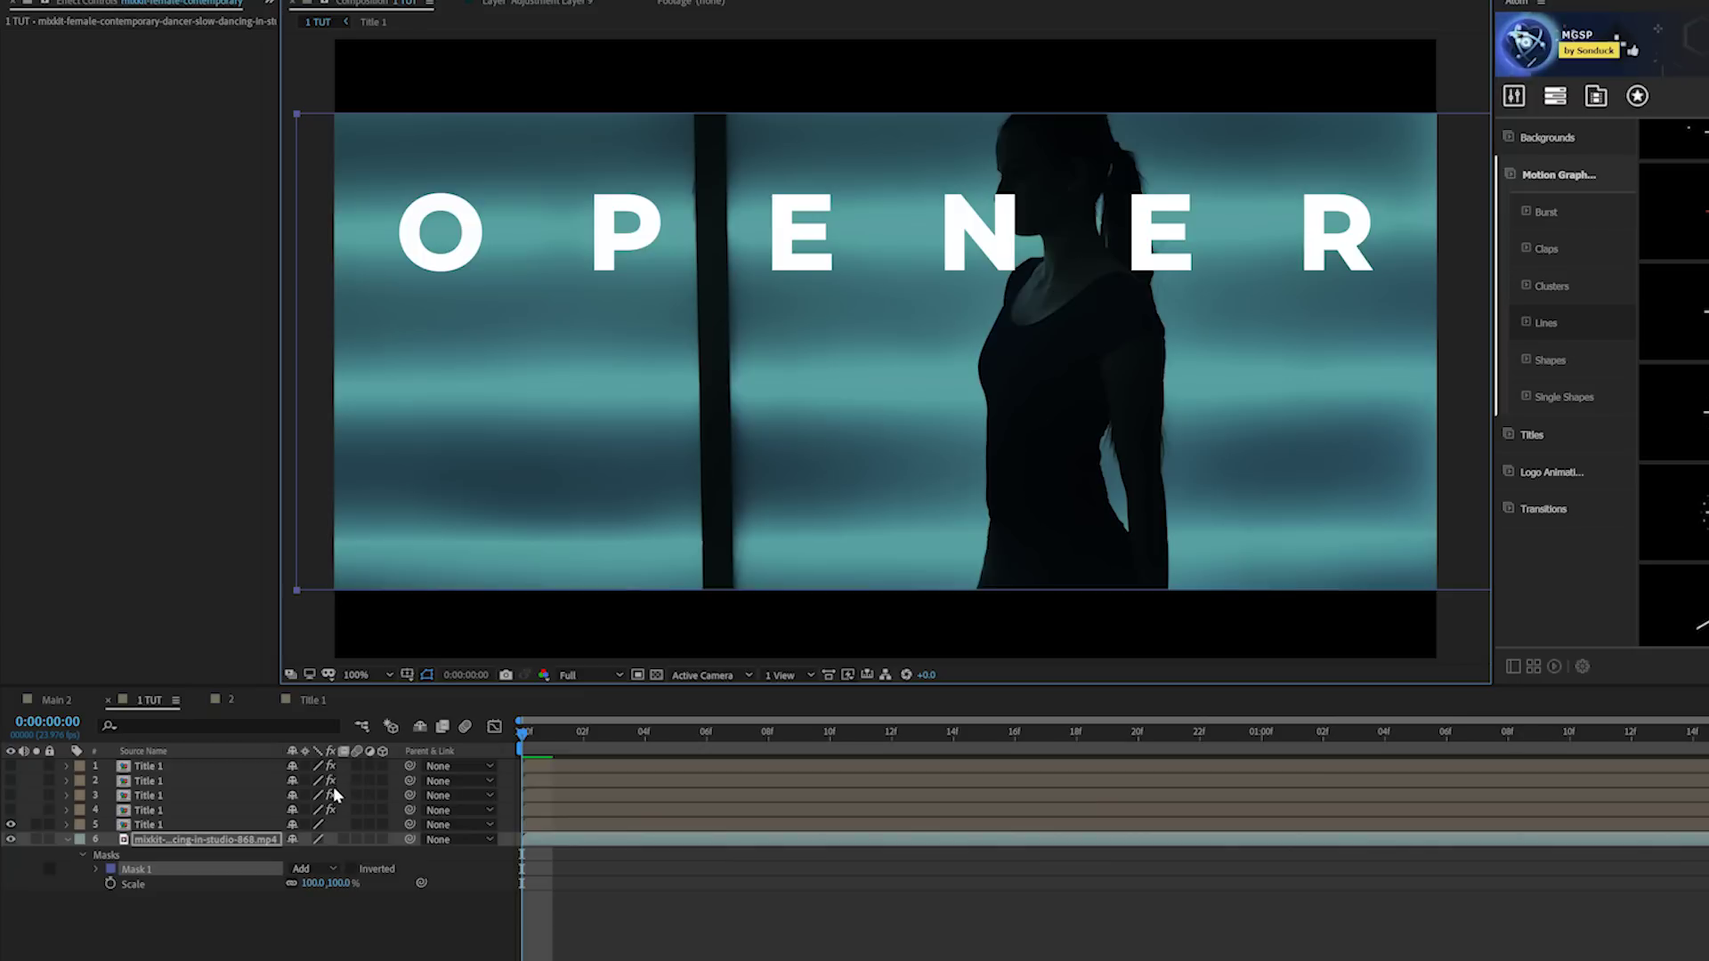
# - Keyframe the footage's Scale from 136% at frame 0 to 100% at about frame 7, steeply eased, and preview
pyautogui.press('s')
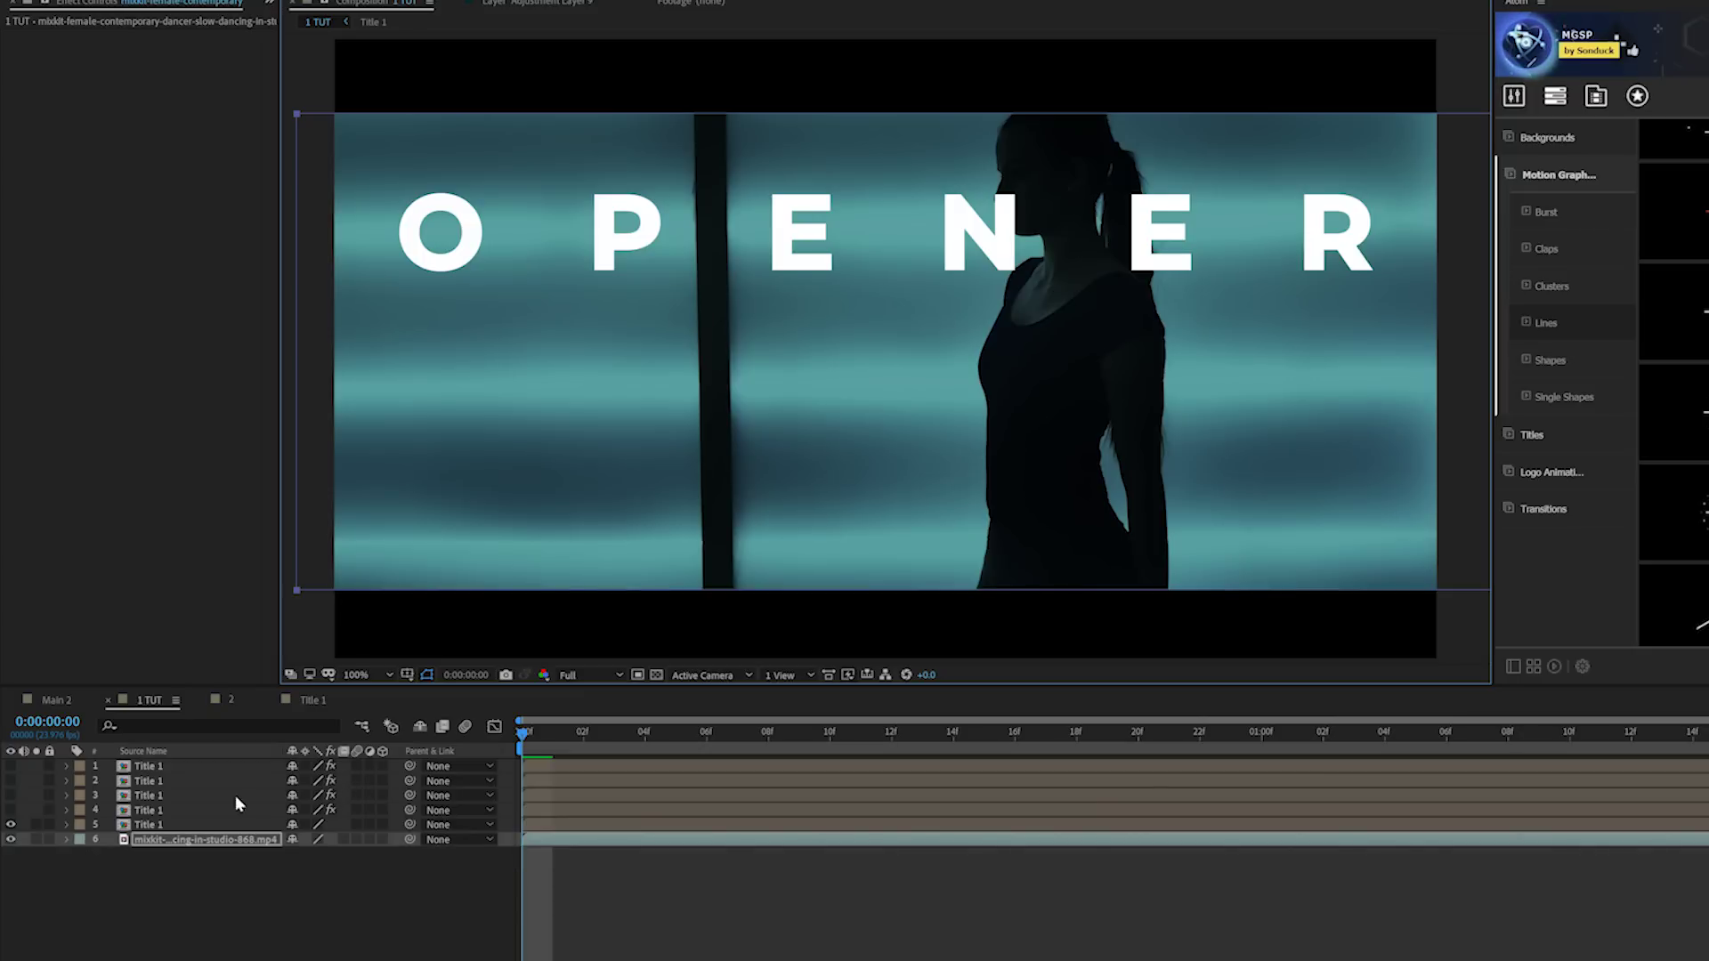
pyautogui.click(110, 855)
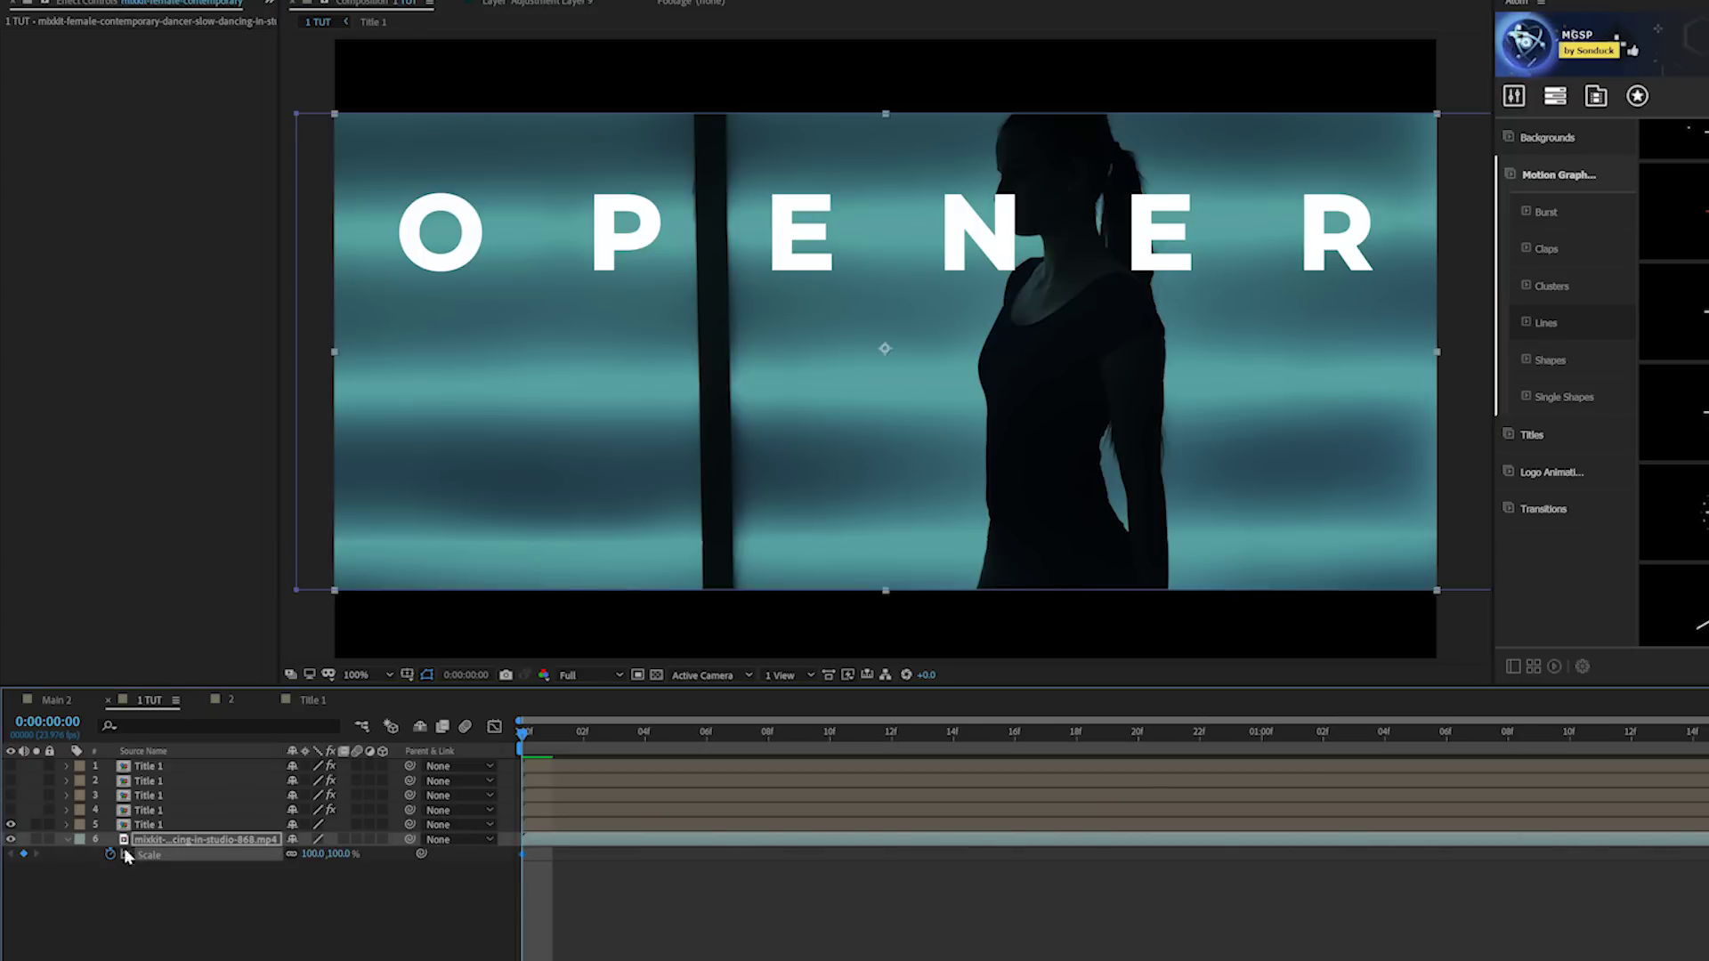
pyautogui.moveTo(522, 854); pyautogui.dragTo(772, 868)
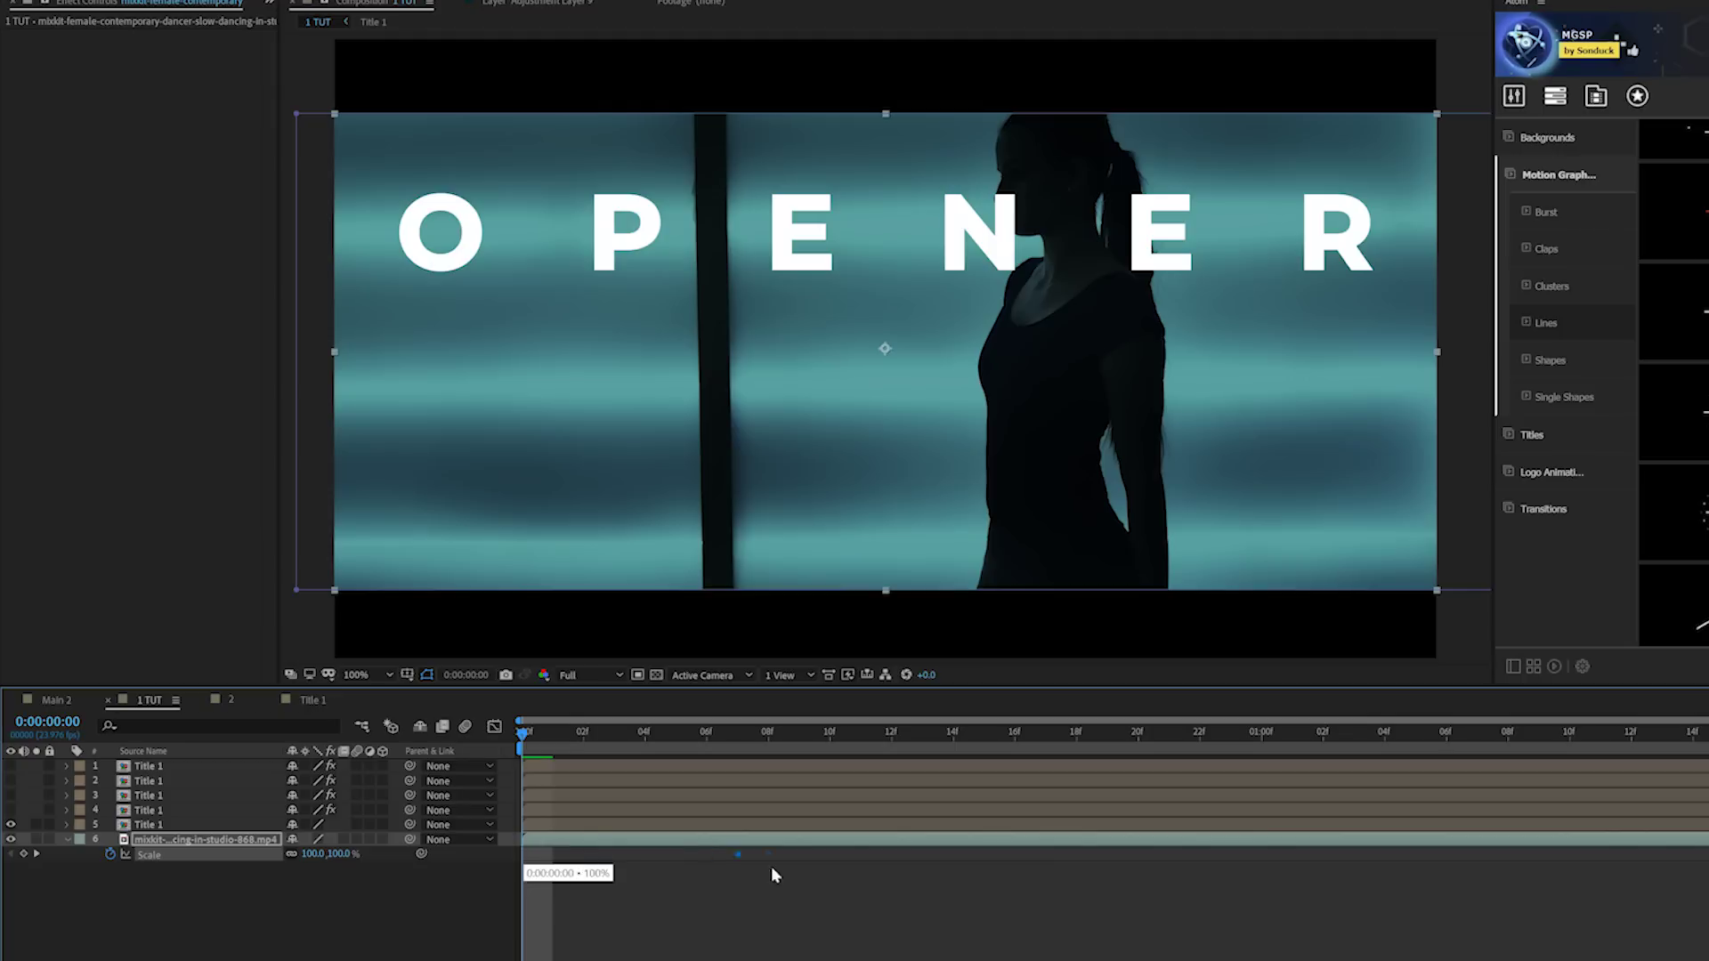
pyautogui.moveTo(312, 855); pyautogui.dragTo(344, 854)
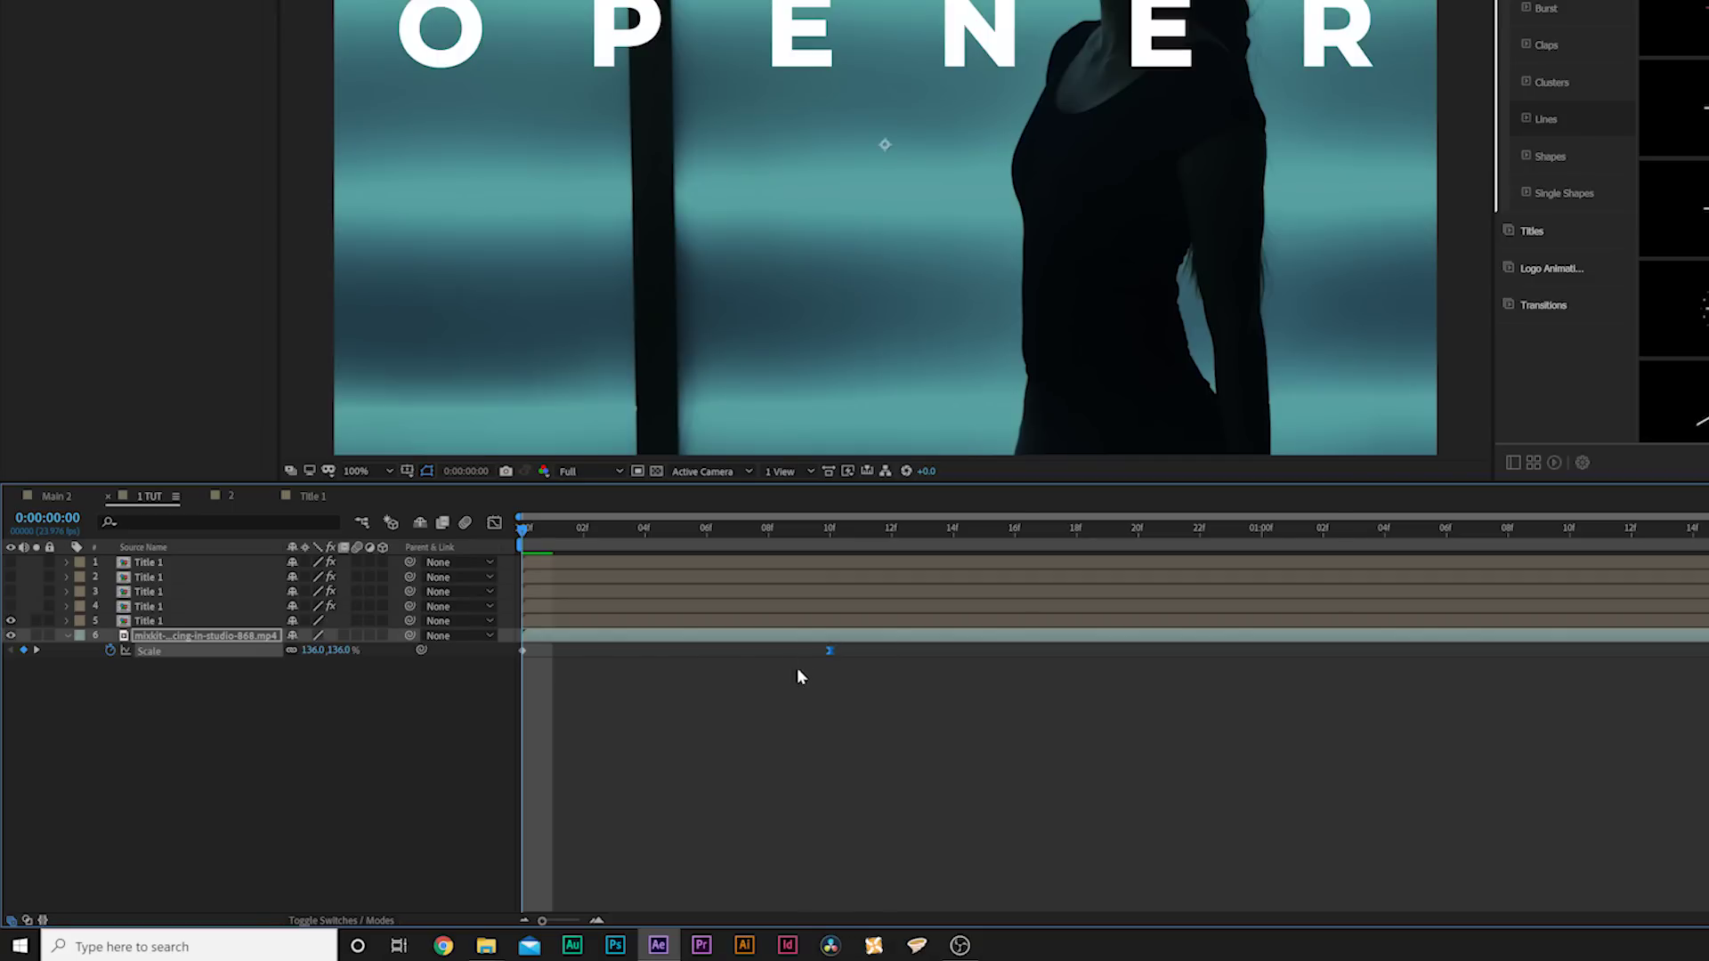
pyautogui.click(494, 524)
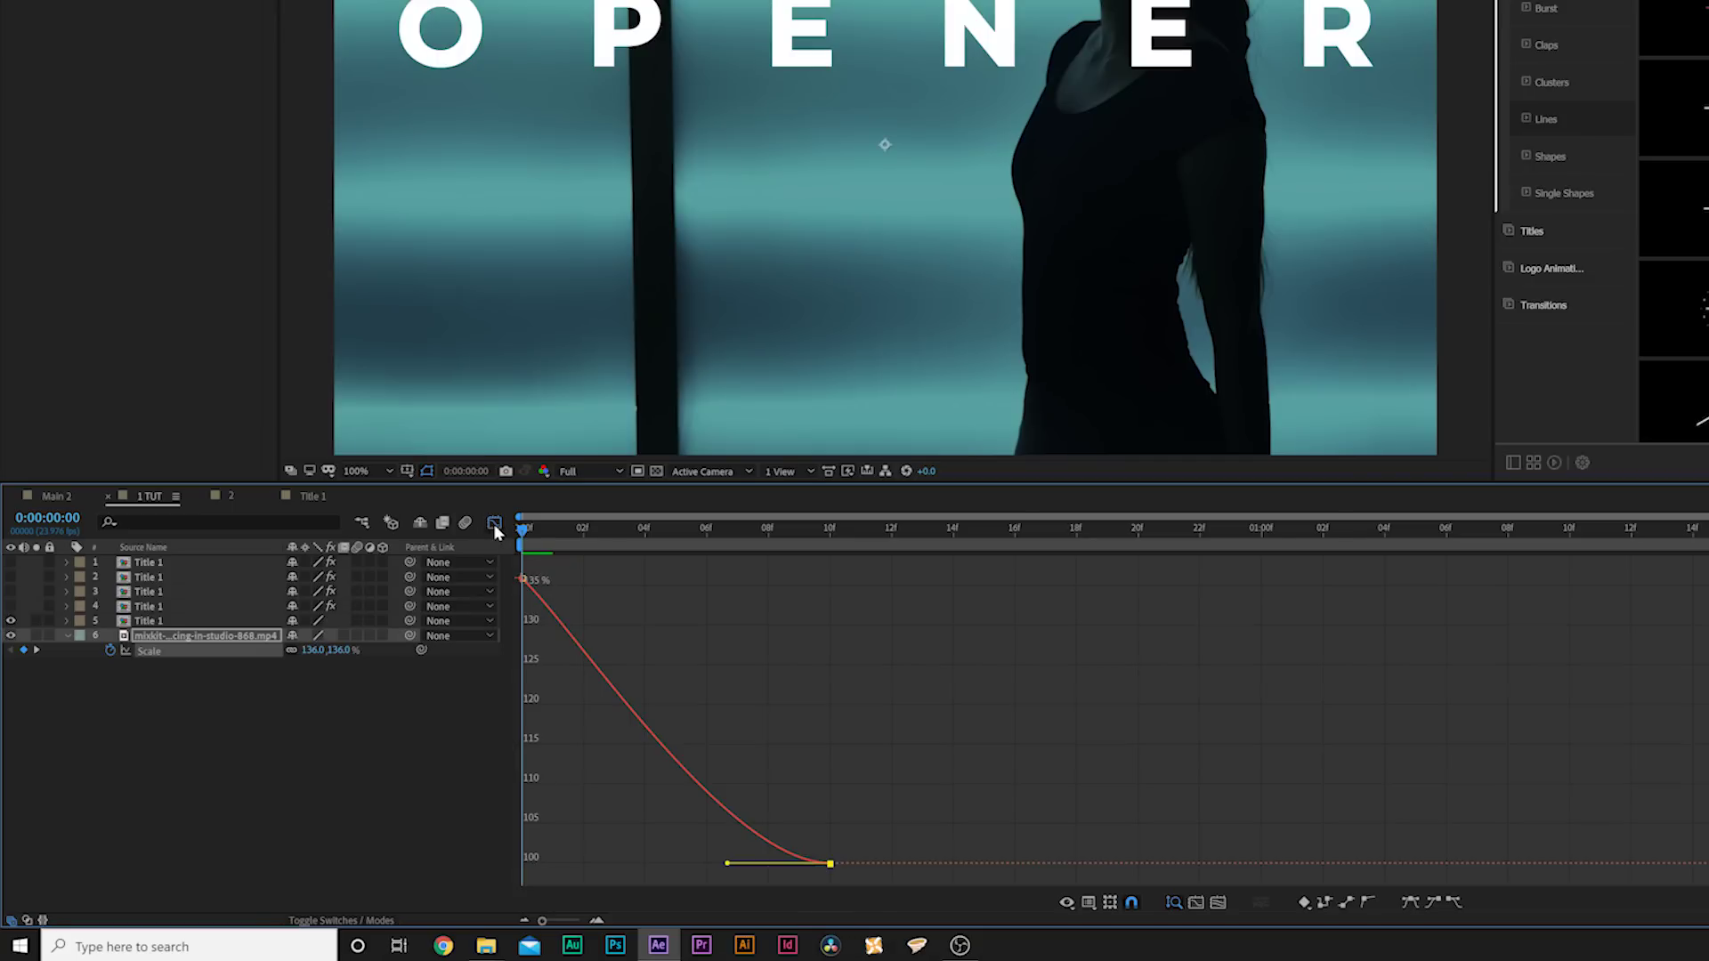
pyautogui.moveTo(621, 859); pyautogui.dragTo(521, 860)
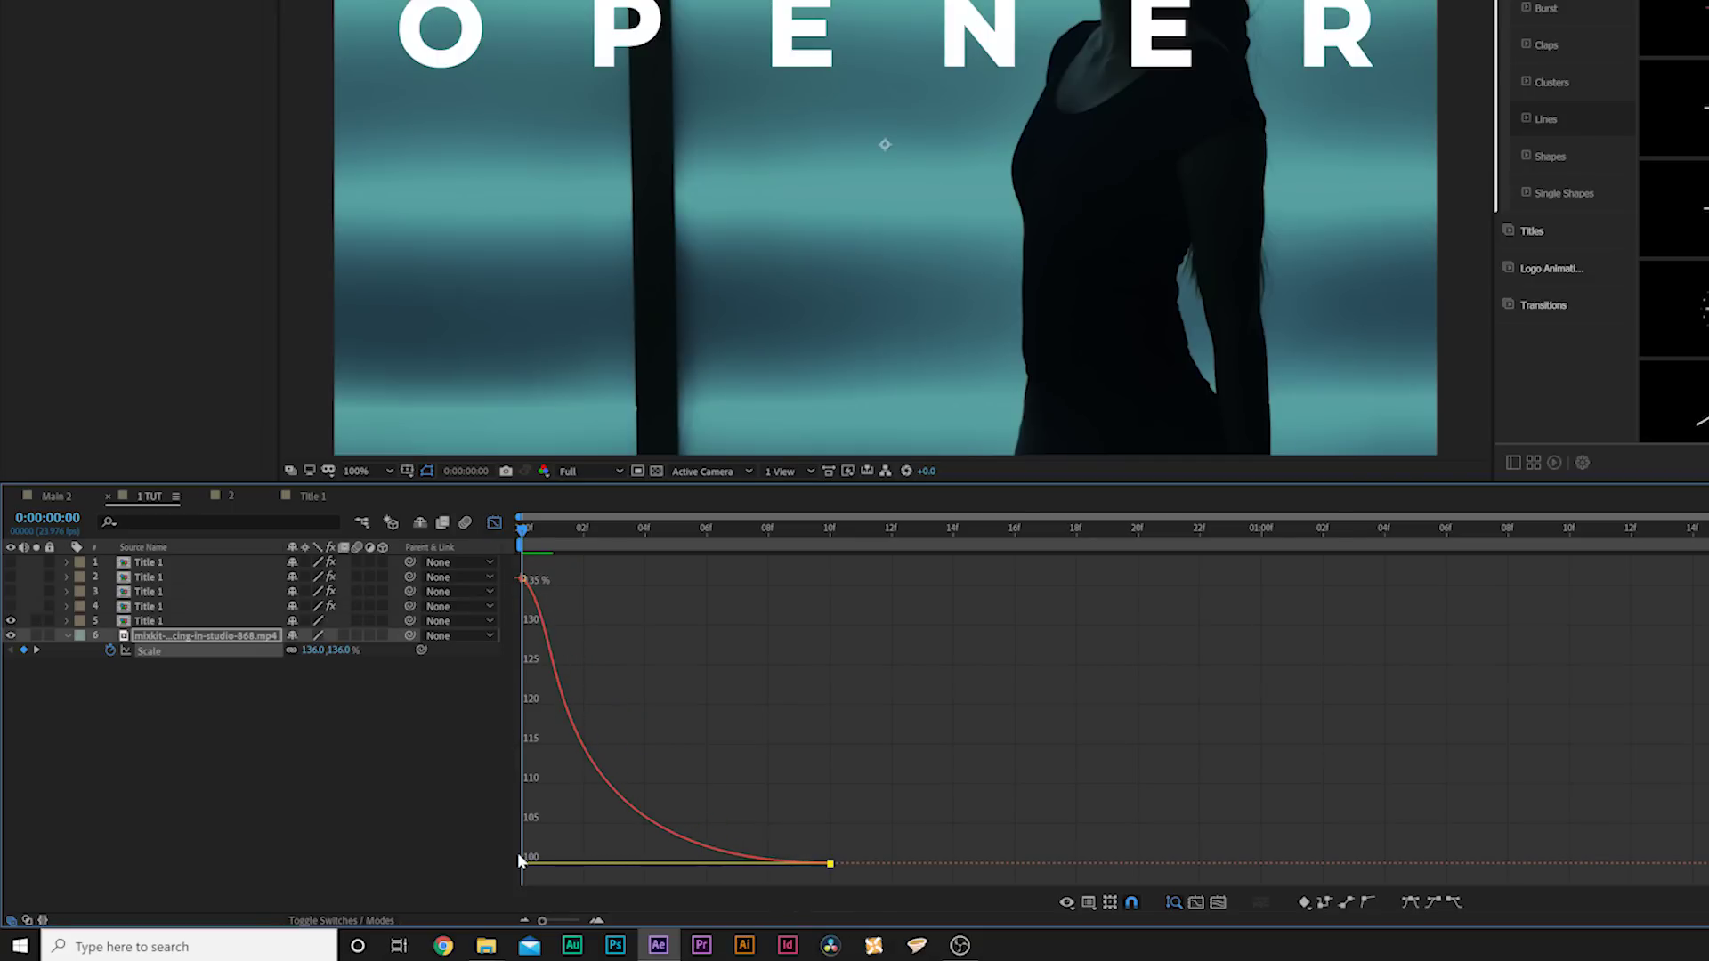
pyautogui.click(495, 525)
pyautogui.press('space')
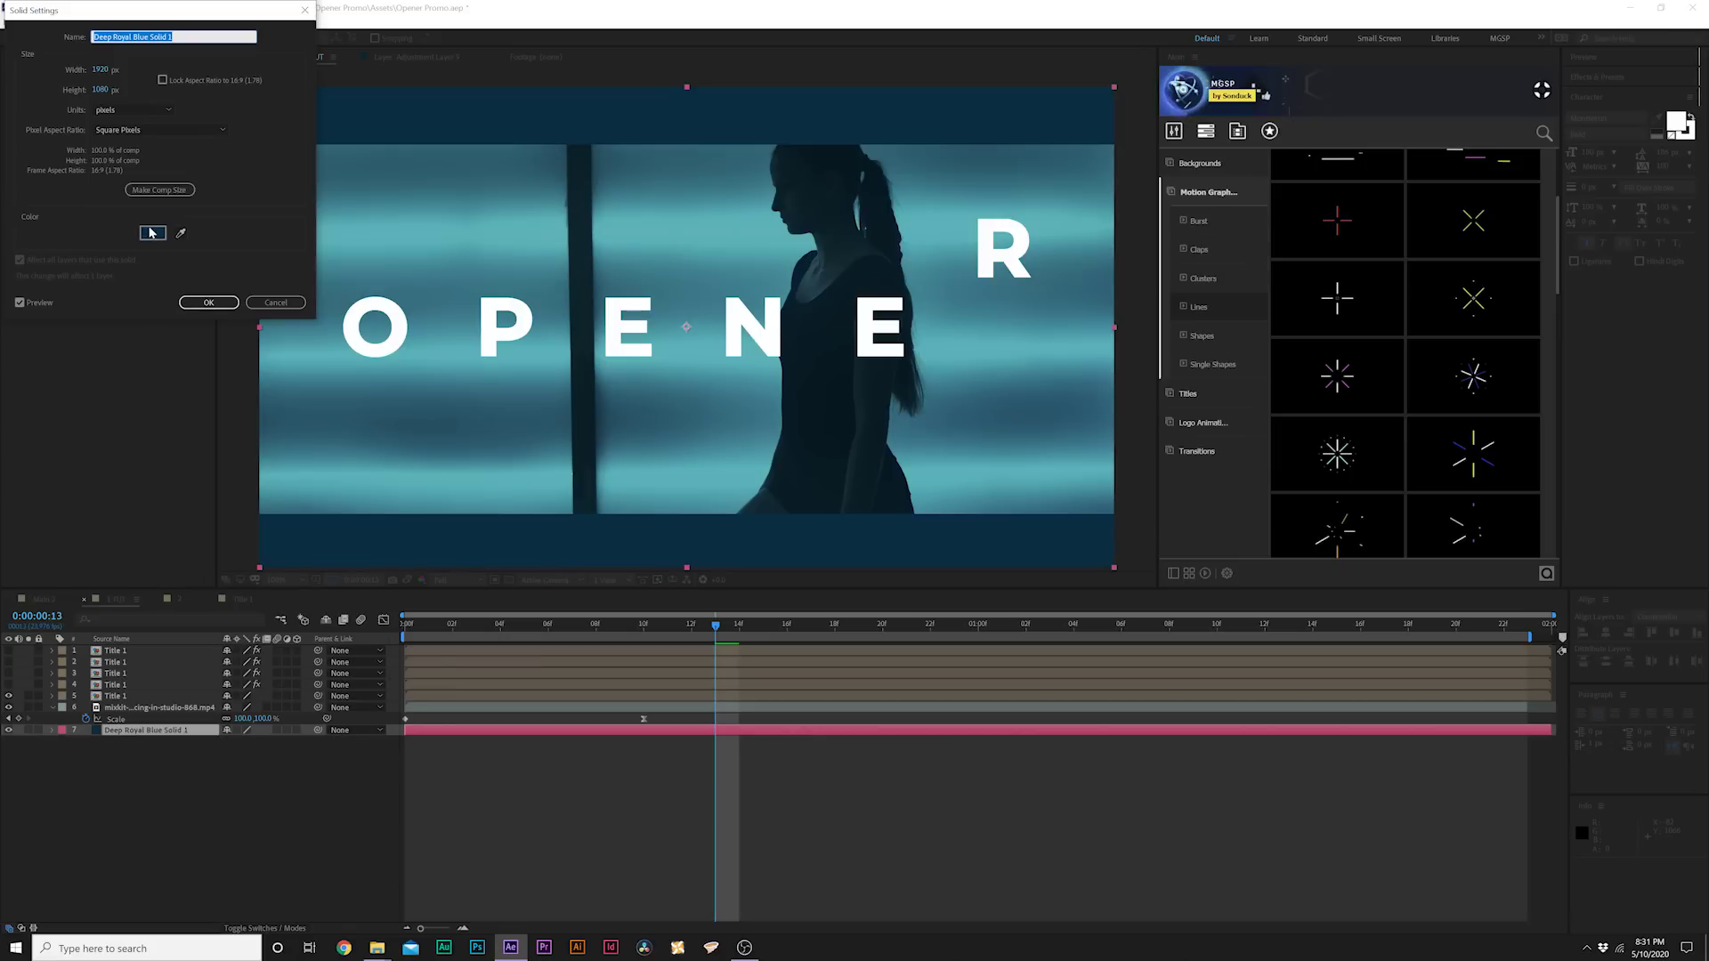
# - Change the solid's colour to dark blue, then delete the solid layer entirely
pyautogui.click(151, 233)
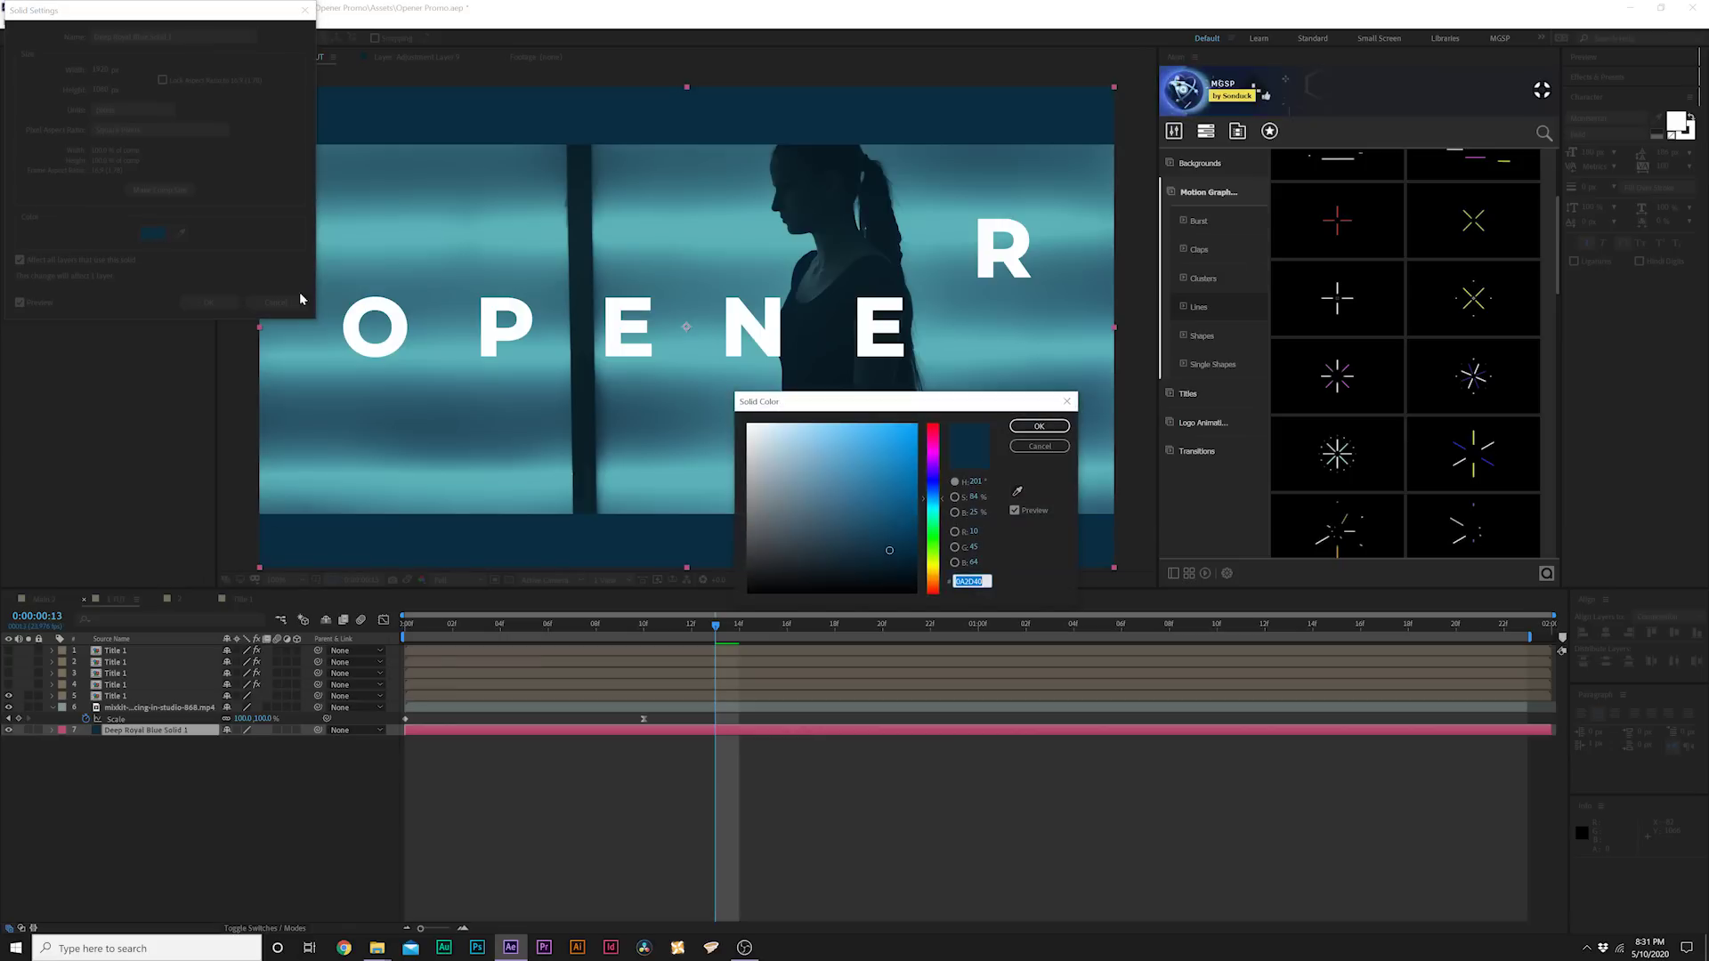
pyautogui.moveTo(809, 564)
pyautogui.mouseDown()
pyautogui.moveTo(787, 580)
pyautogui.moveTo(823, 587)
pyautogui.mouseUp()
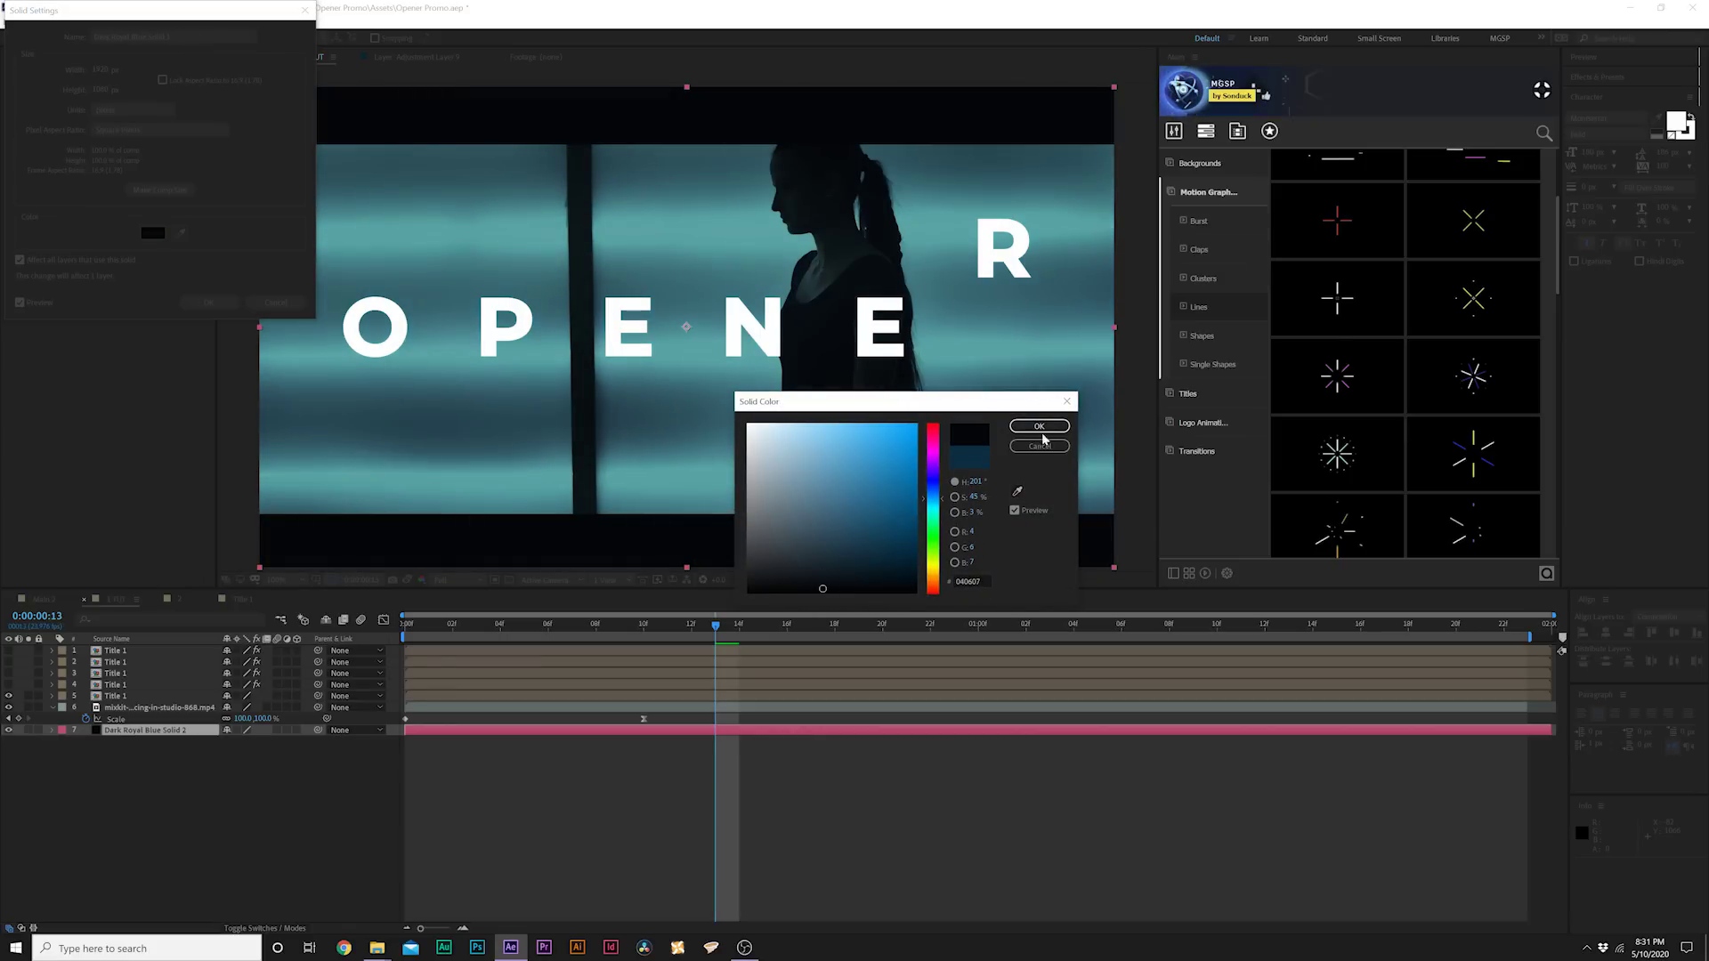
pyautogui.click(906, 556)
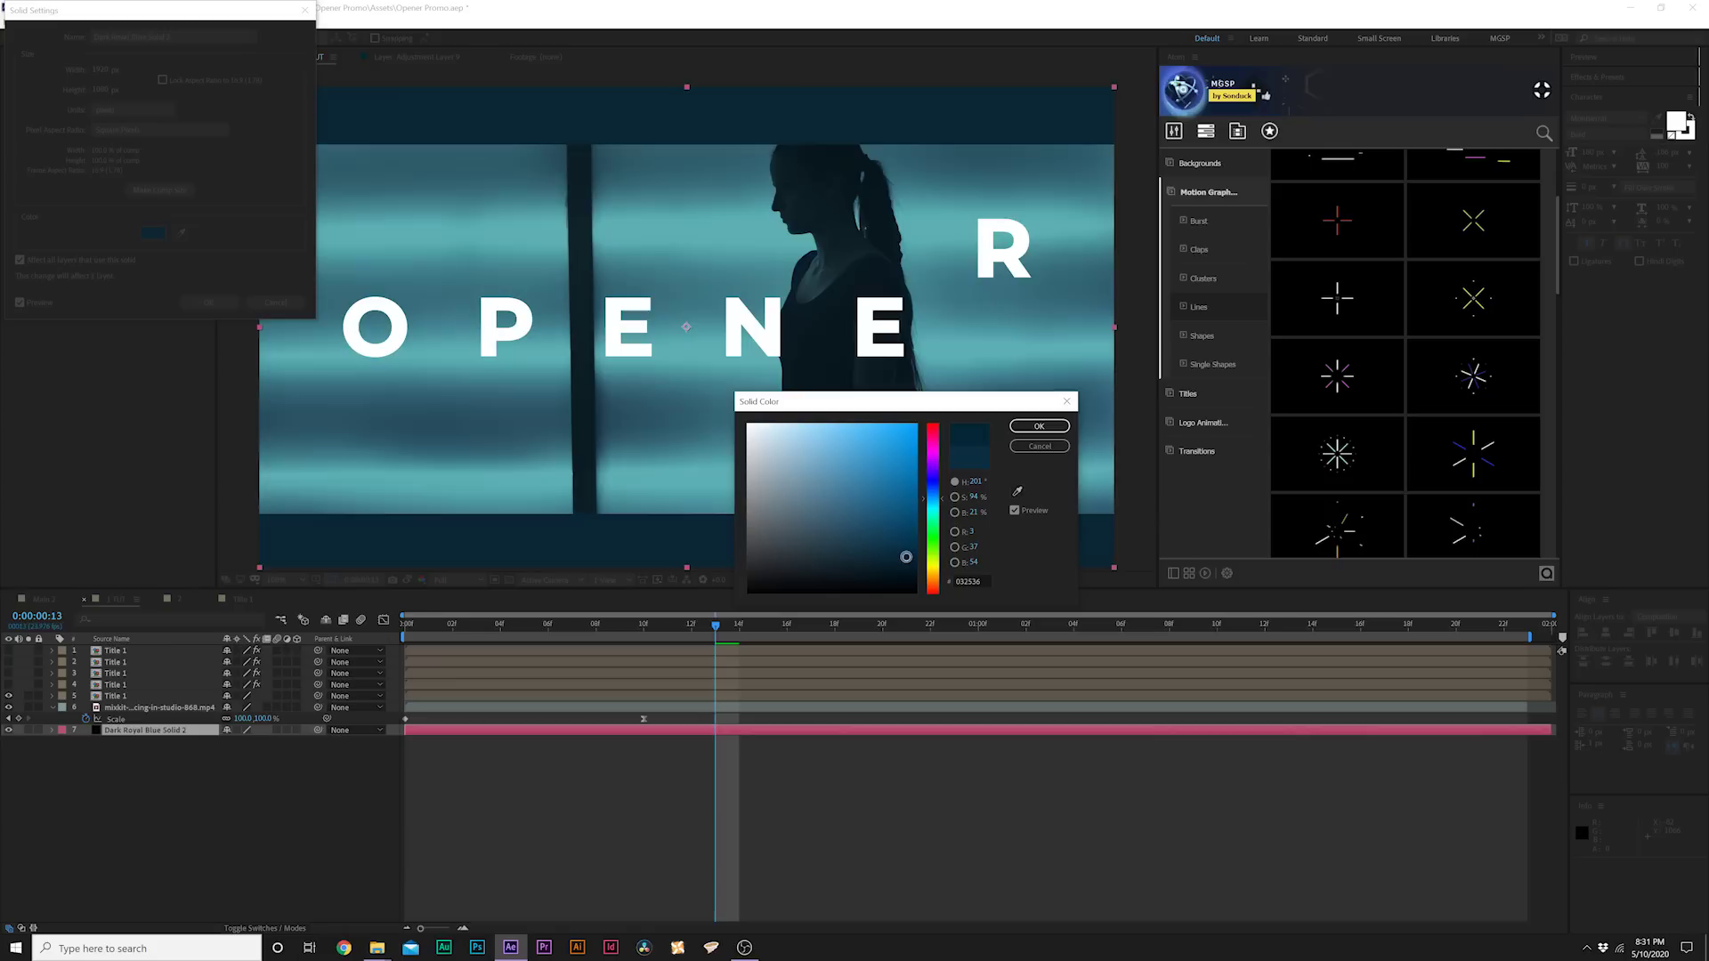
pyautogui.click(1030, 429)
pyautogui.click(218, 304)
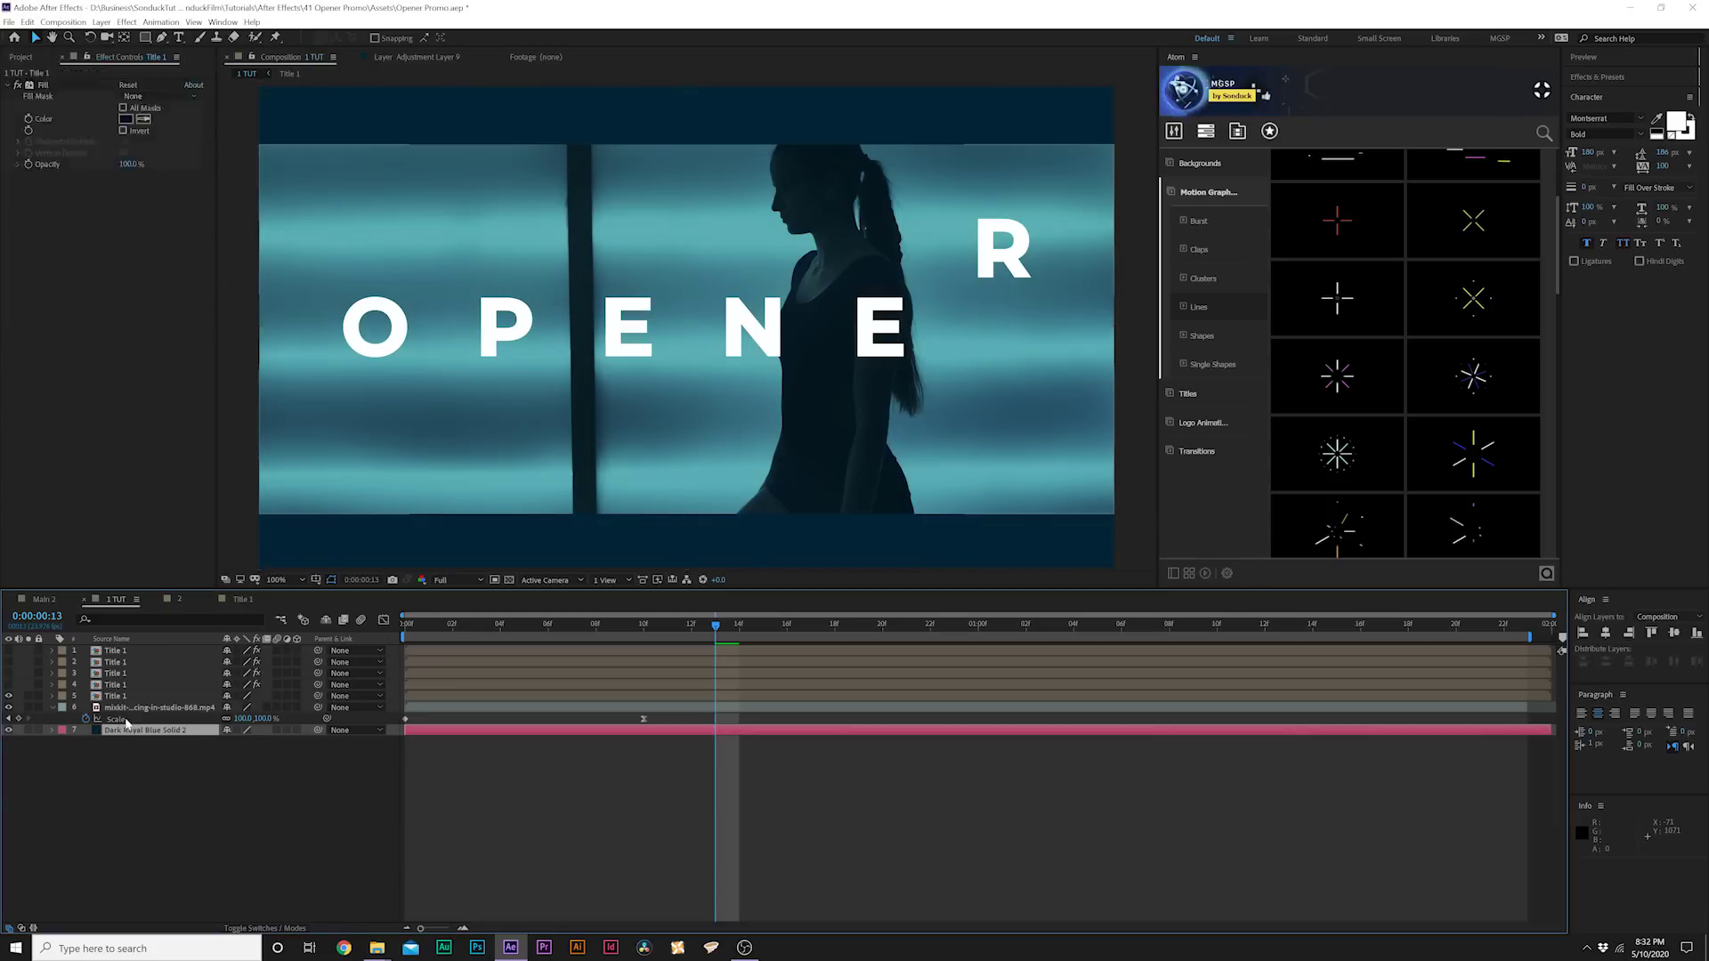
pyautogui.press('Delete')
pyautogui.click(214, 731)
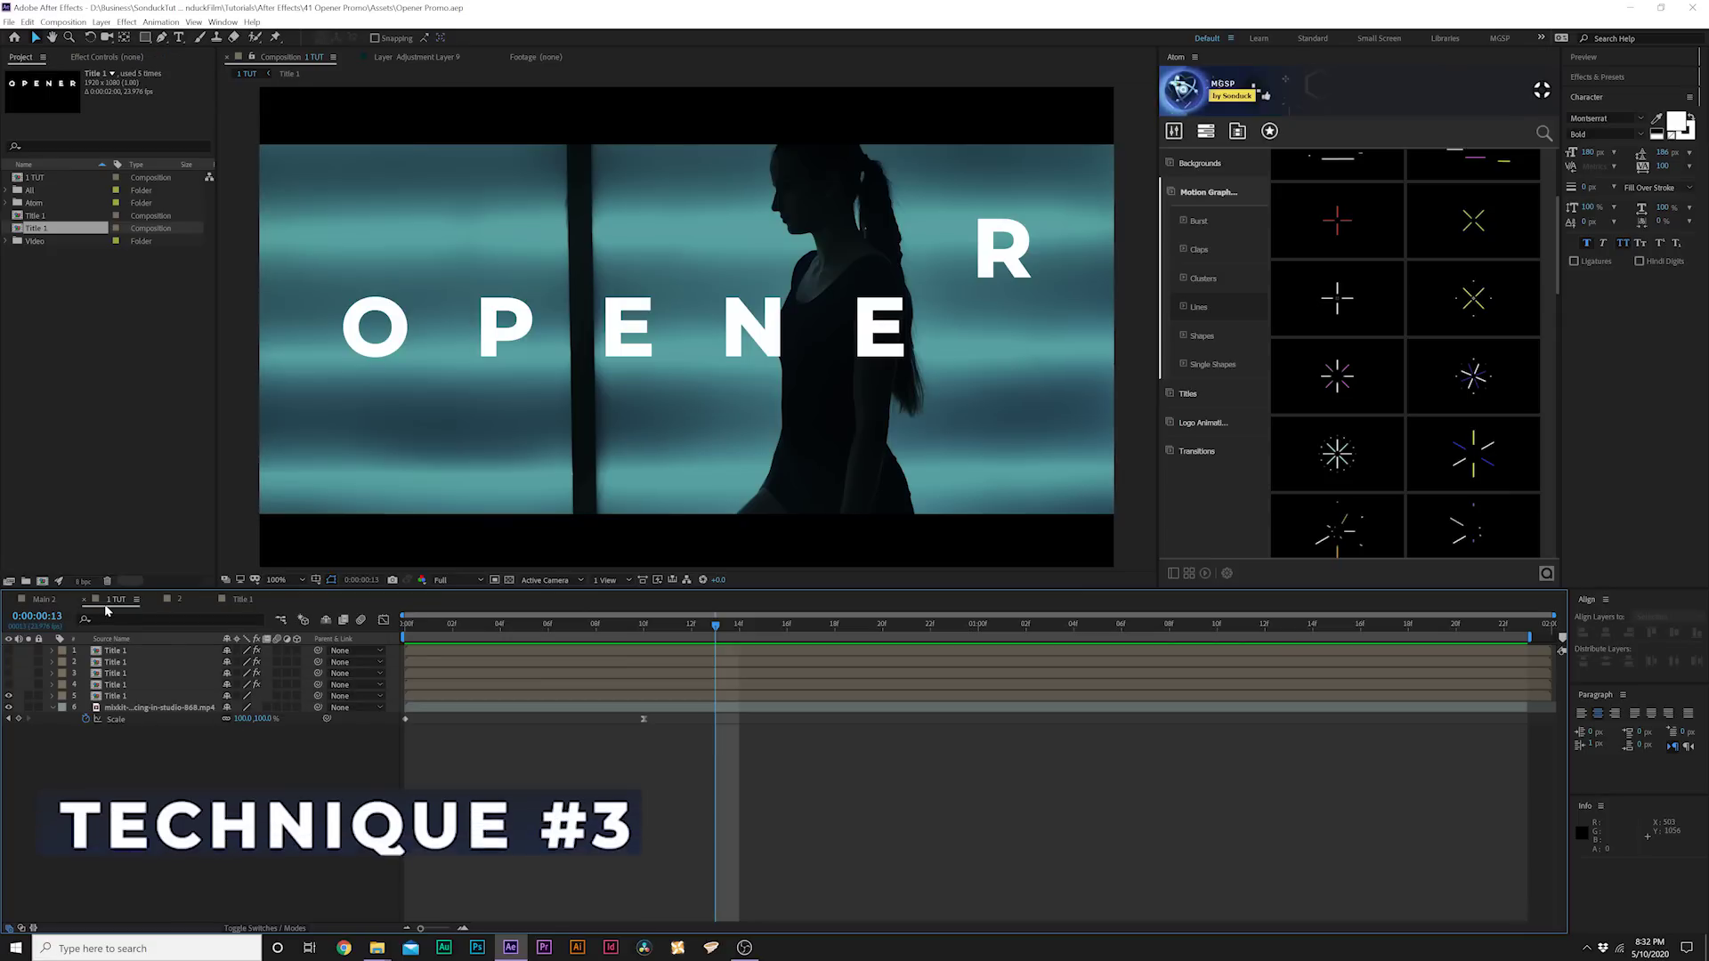
# - Draw a tall black rectangle shape over the title's centre and hide that layer
pyautogui.click(145, 42)
pyautogui.click(174, 39)
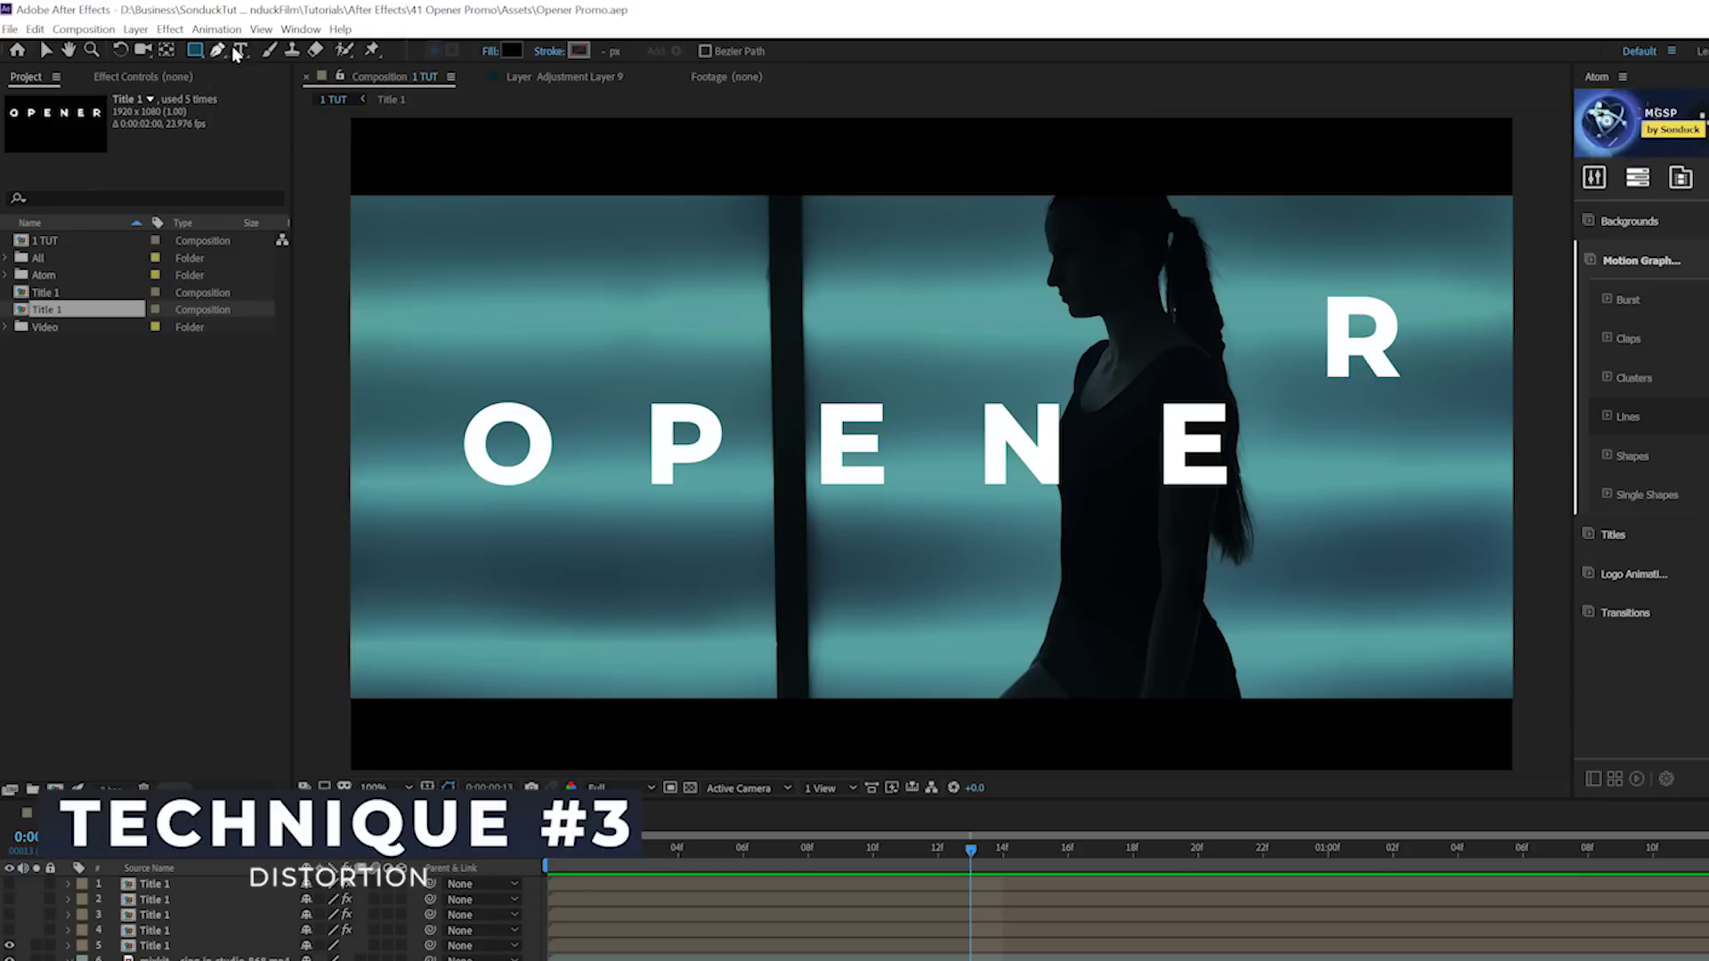
pyautogui.press(',')
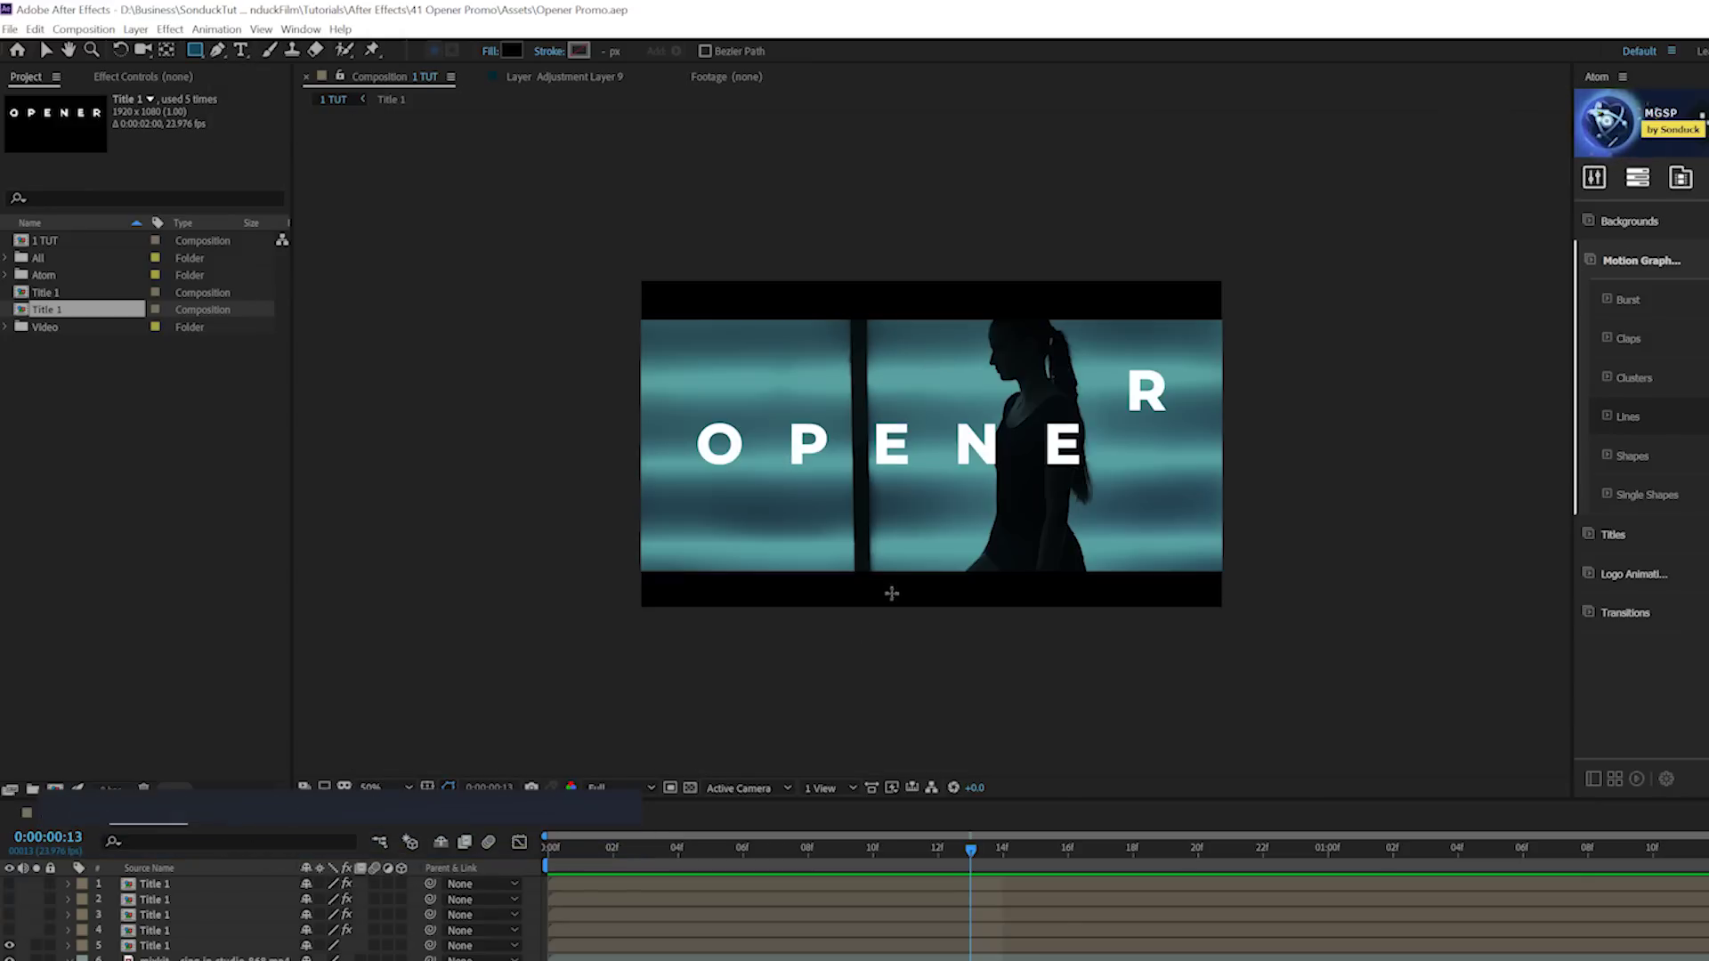
pyautogui.moveTo(821, 649)
pyautogui.mouseDown()
pyautogui.moveTo(1005, 224)
pyautogui.moveTo(1032, 225)
pyautogui.mouseUp()
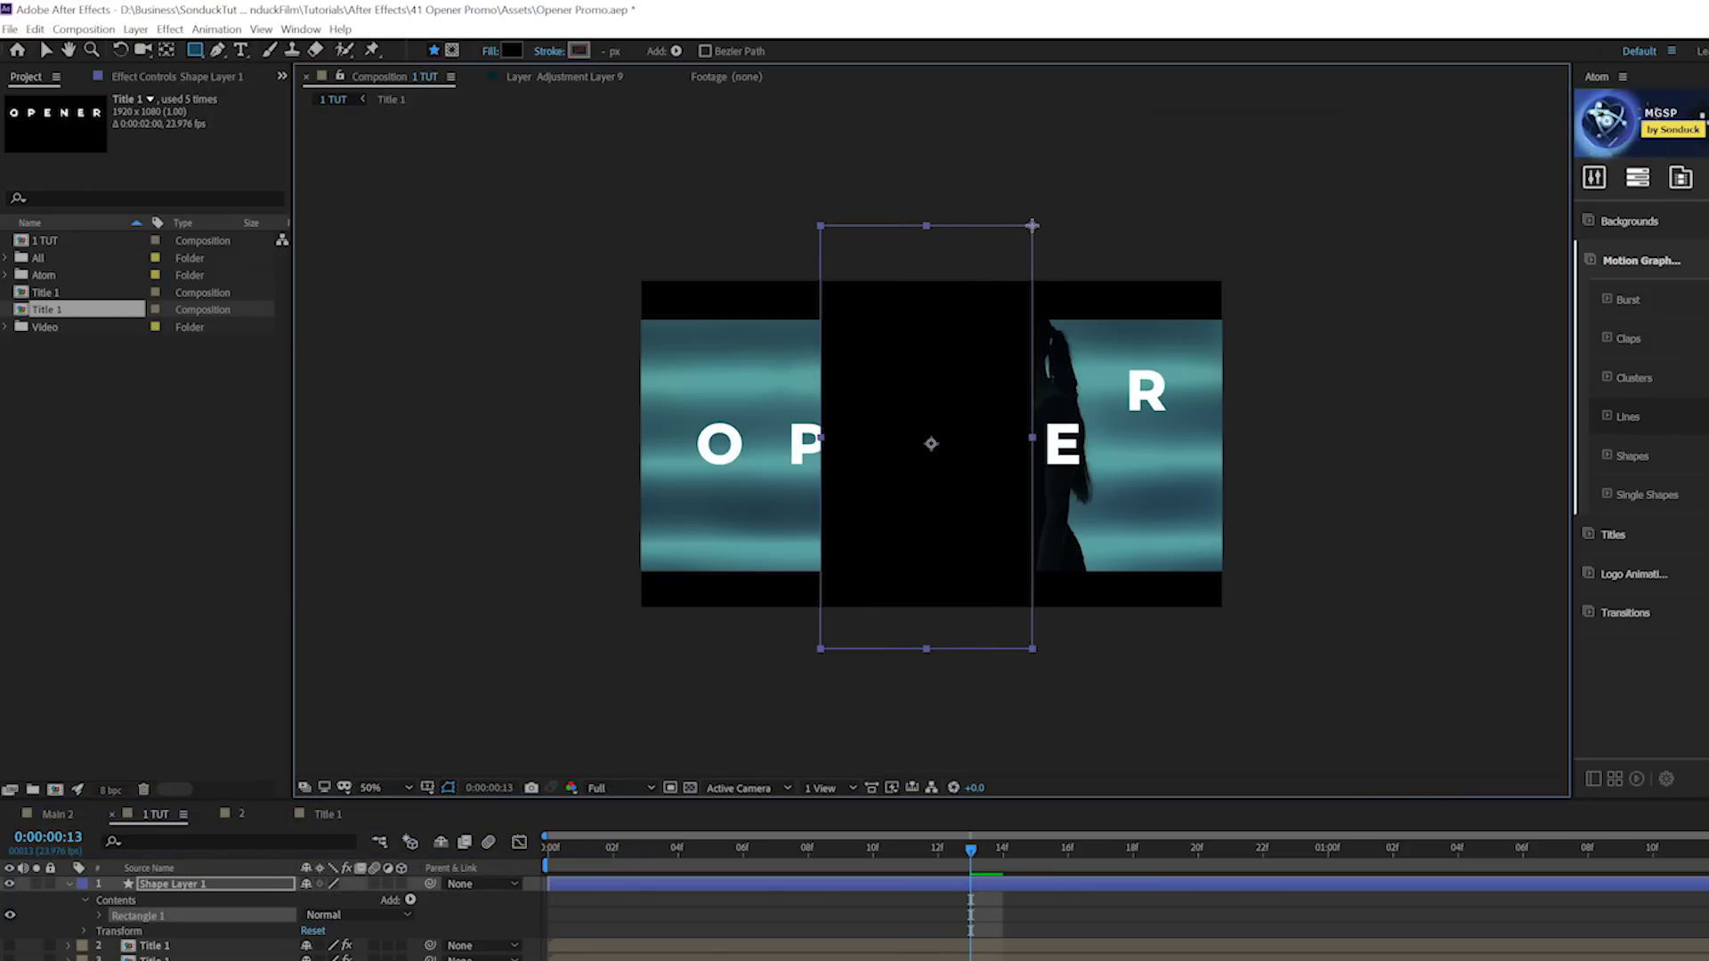
pyautogui.click(10, 884)
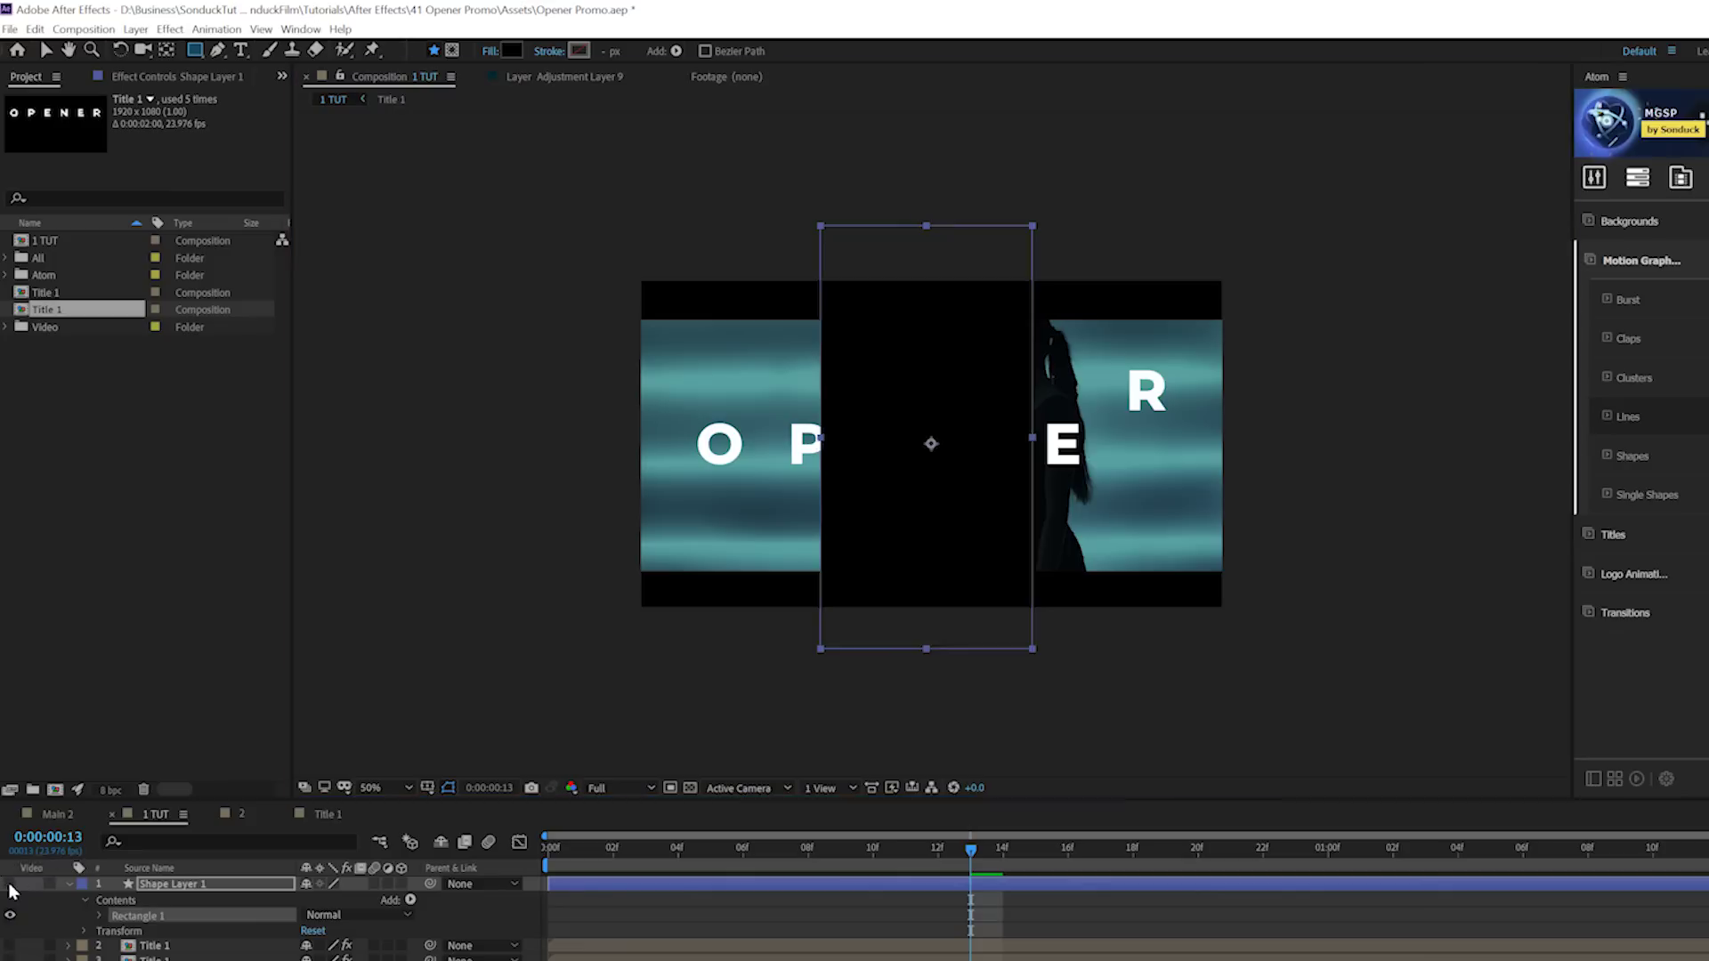
pyautogui.click(70, 884)
# - Add a new adjustment layer on top of the 1 TUT comp
pyautogui.click(136, 29)
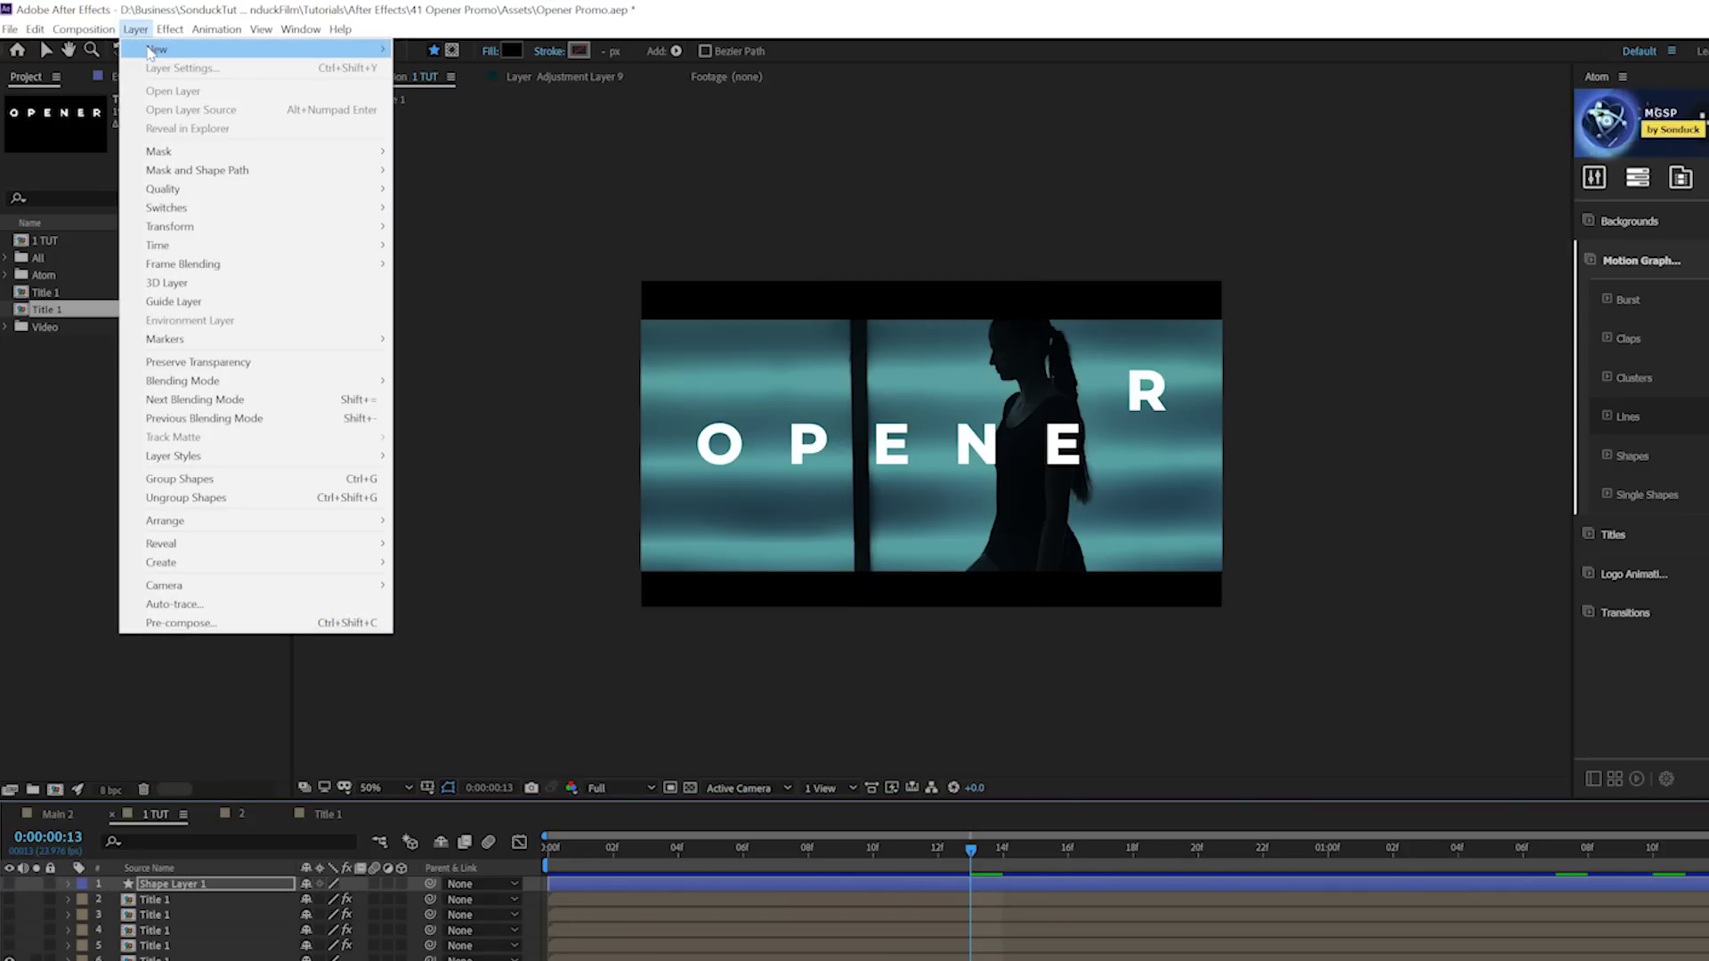
pyautogui.moveTo(356, 46)
pyautogui.click(483, 164)
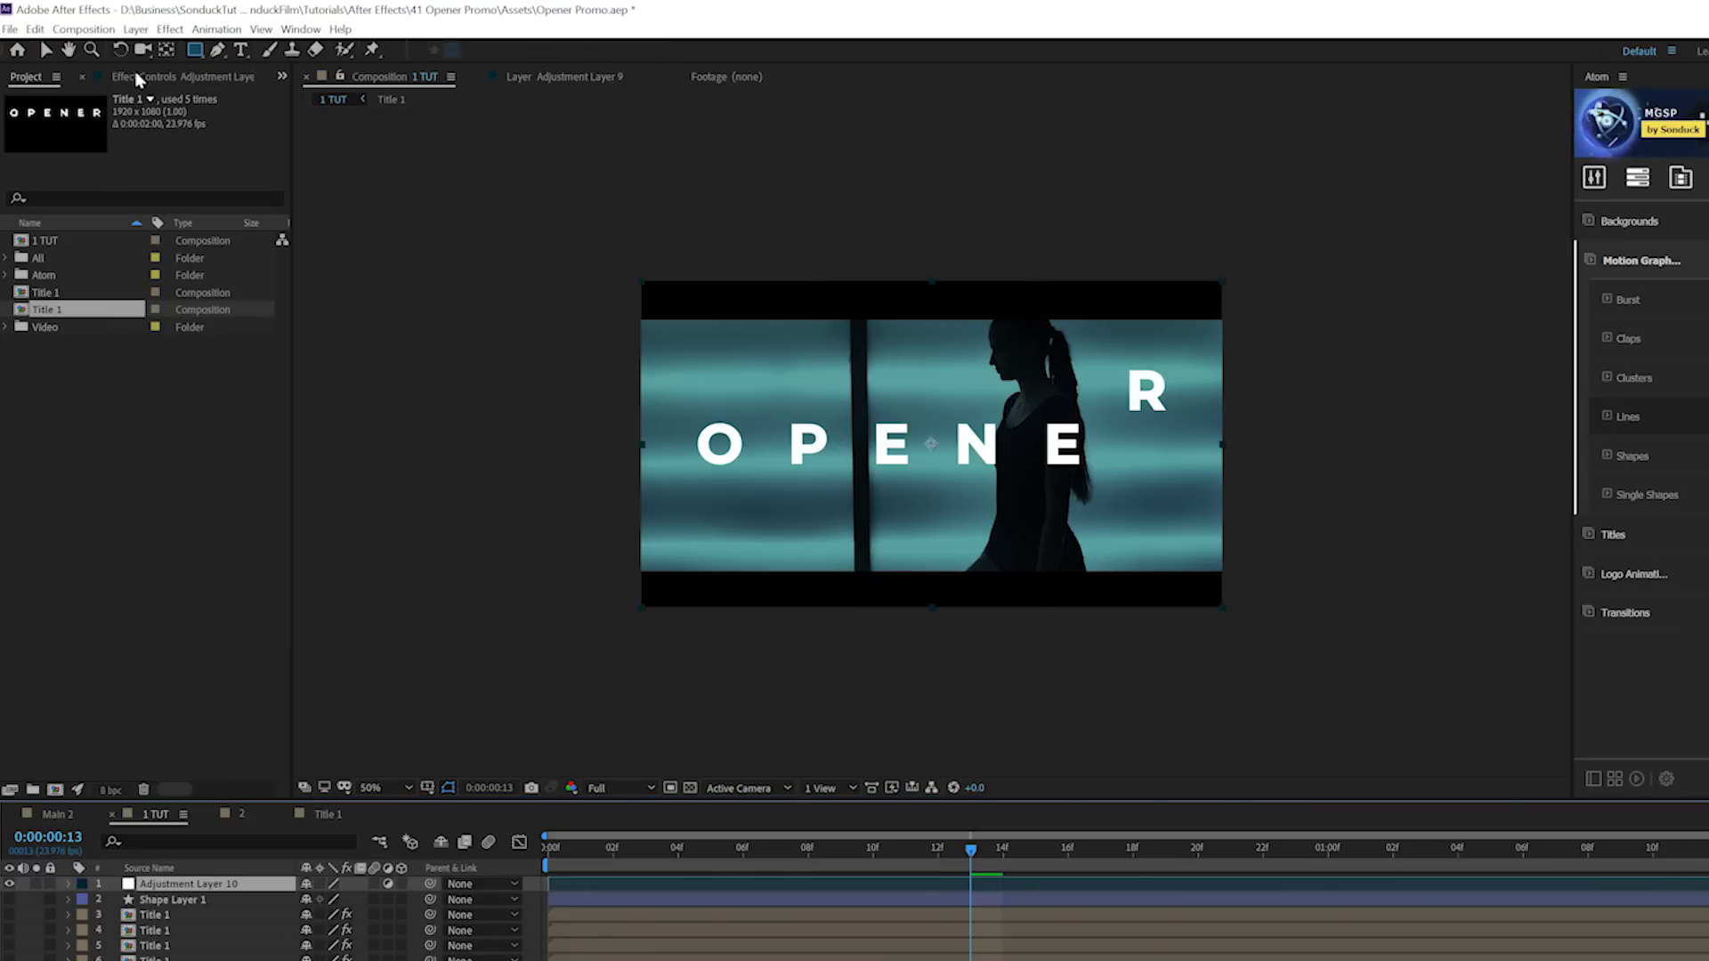
pyautogui.click(170, 29)
# - Apply Displacement Map to the adjustment layer with Shape Layer 1 as the map layer
pyautogui.moveTo(233, 241)
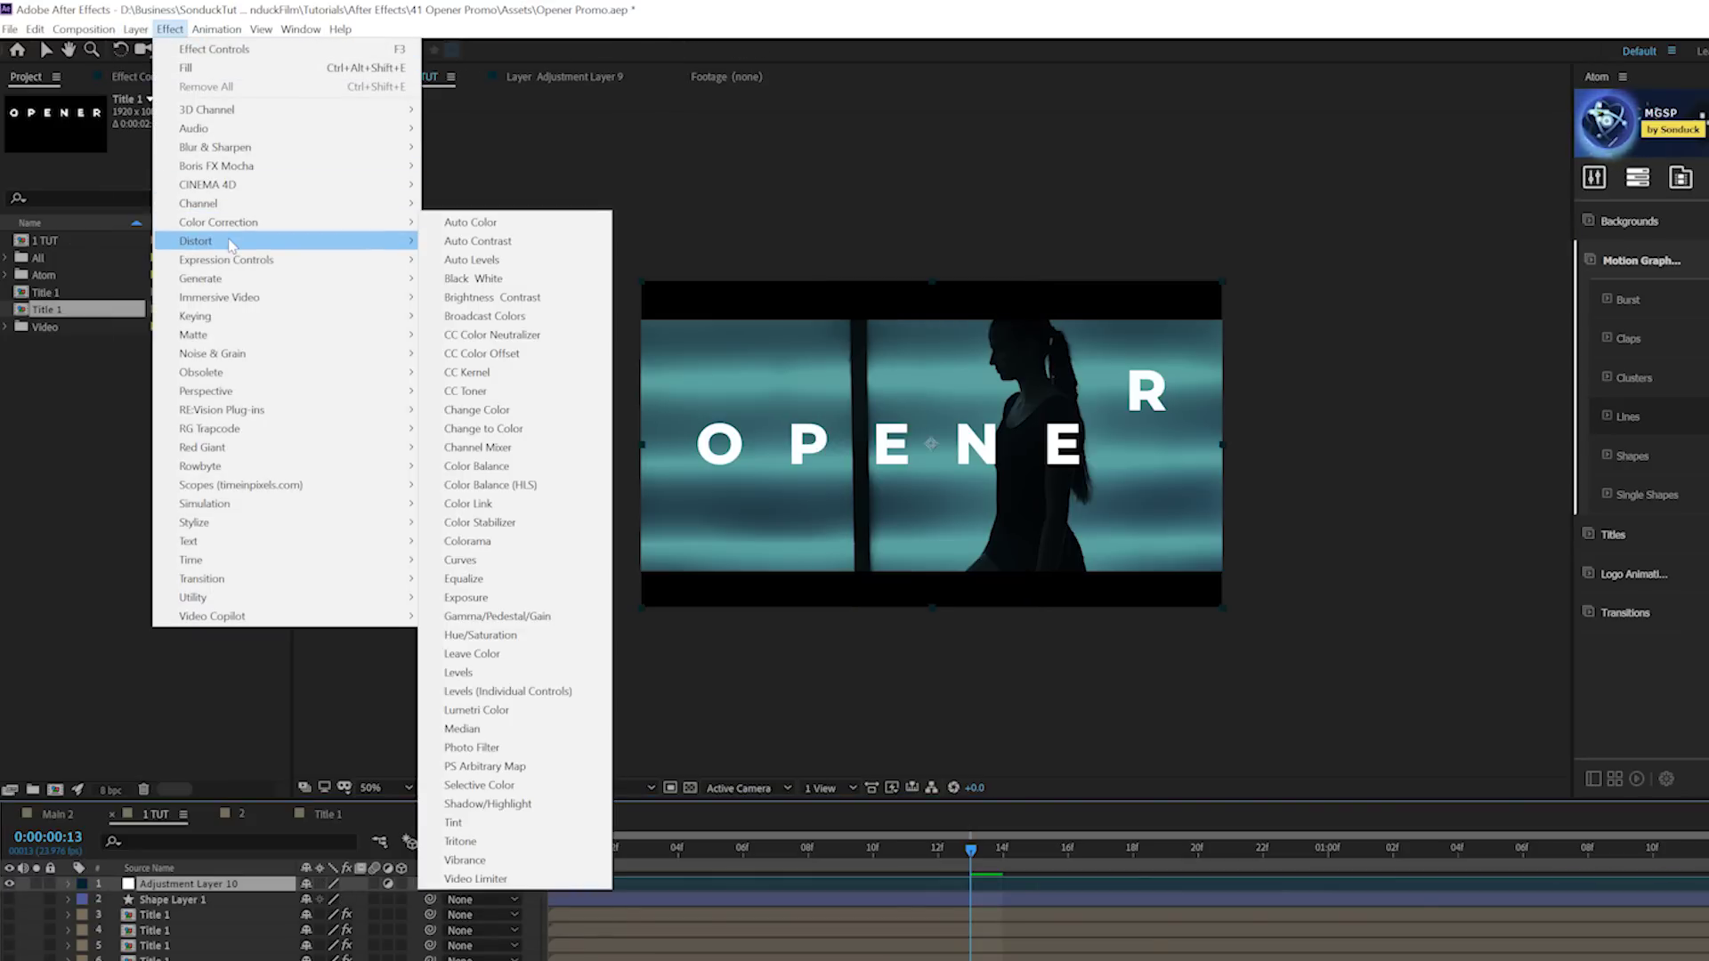
pyautogui.click(458, 579)
pyautogui.press('v')
pyautogui.press('/')
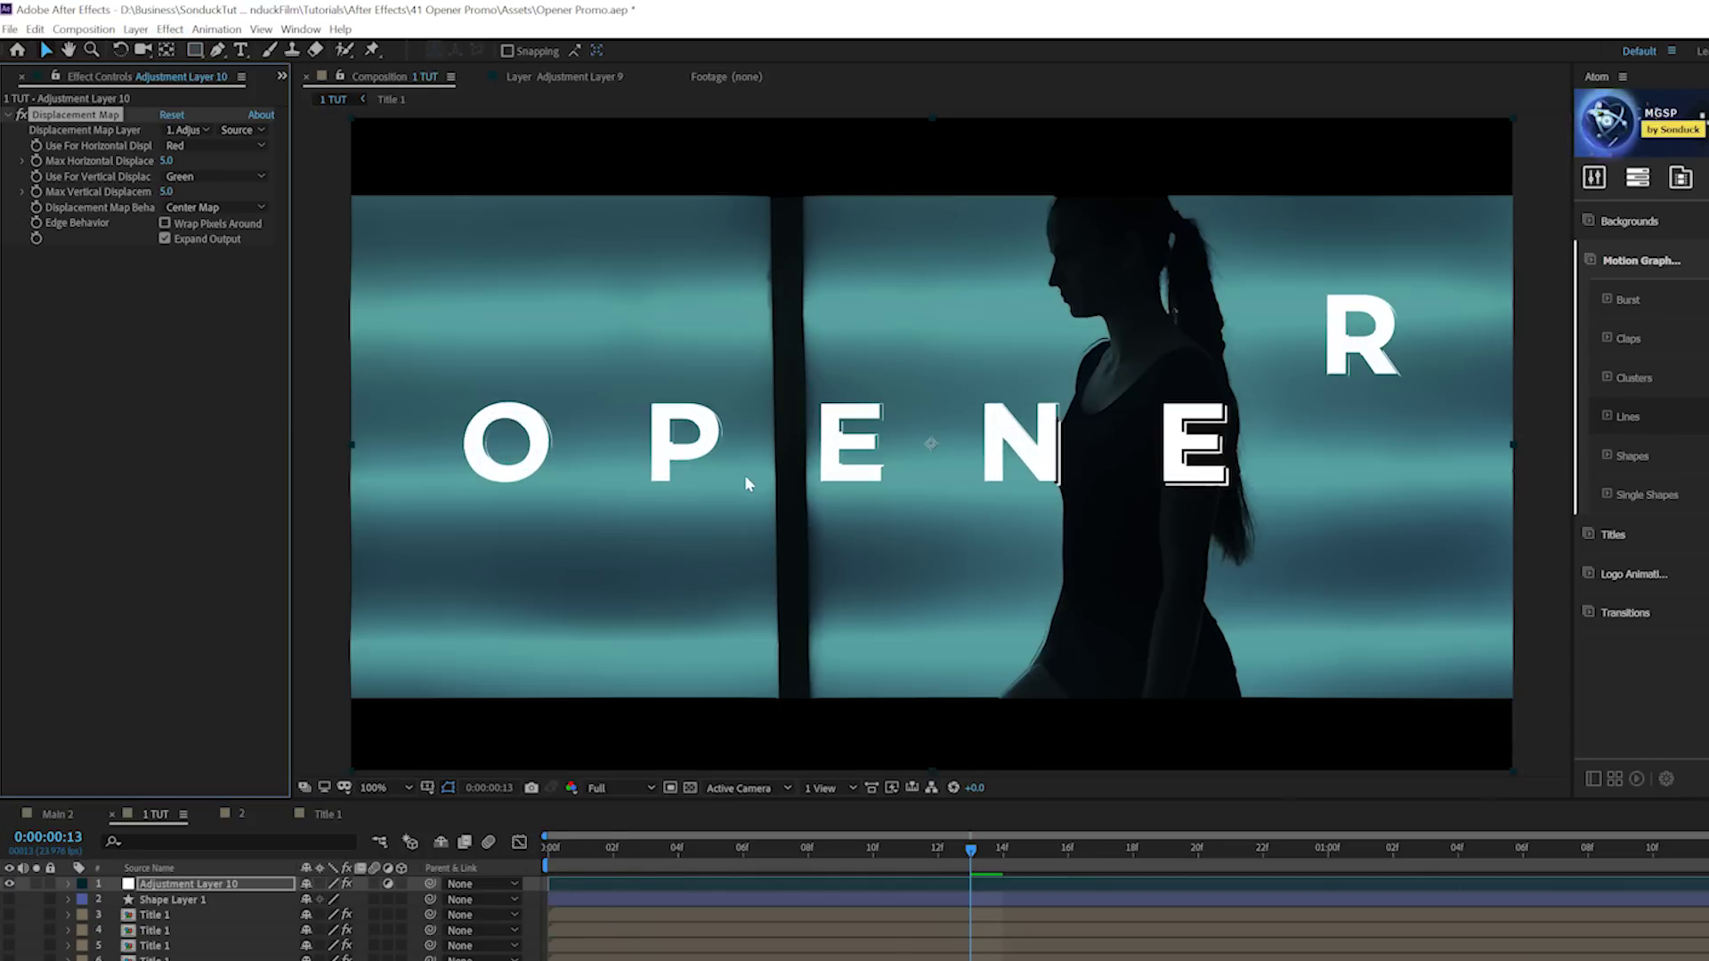
pyautogui.click(189, 138)
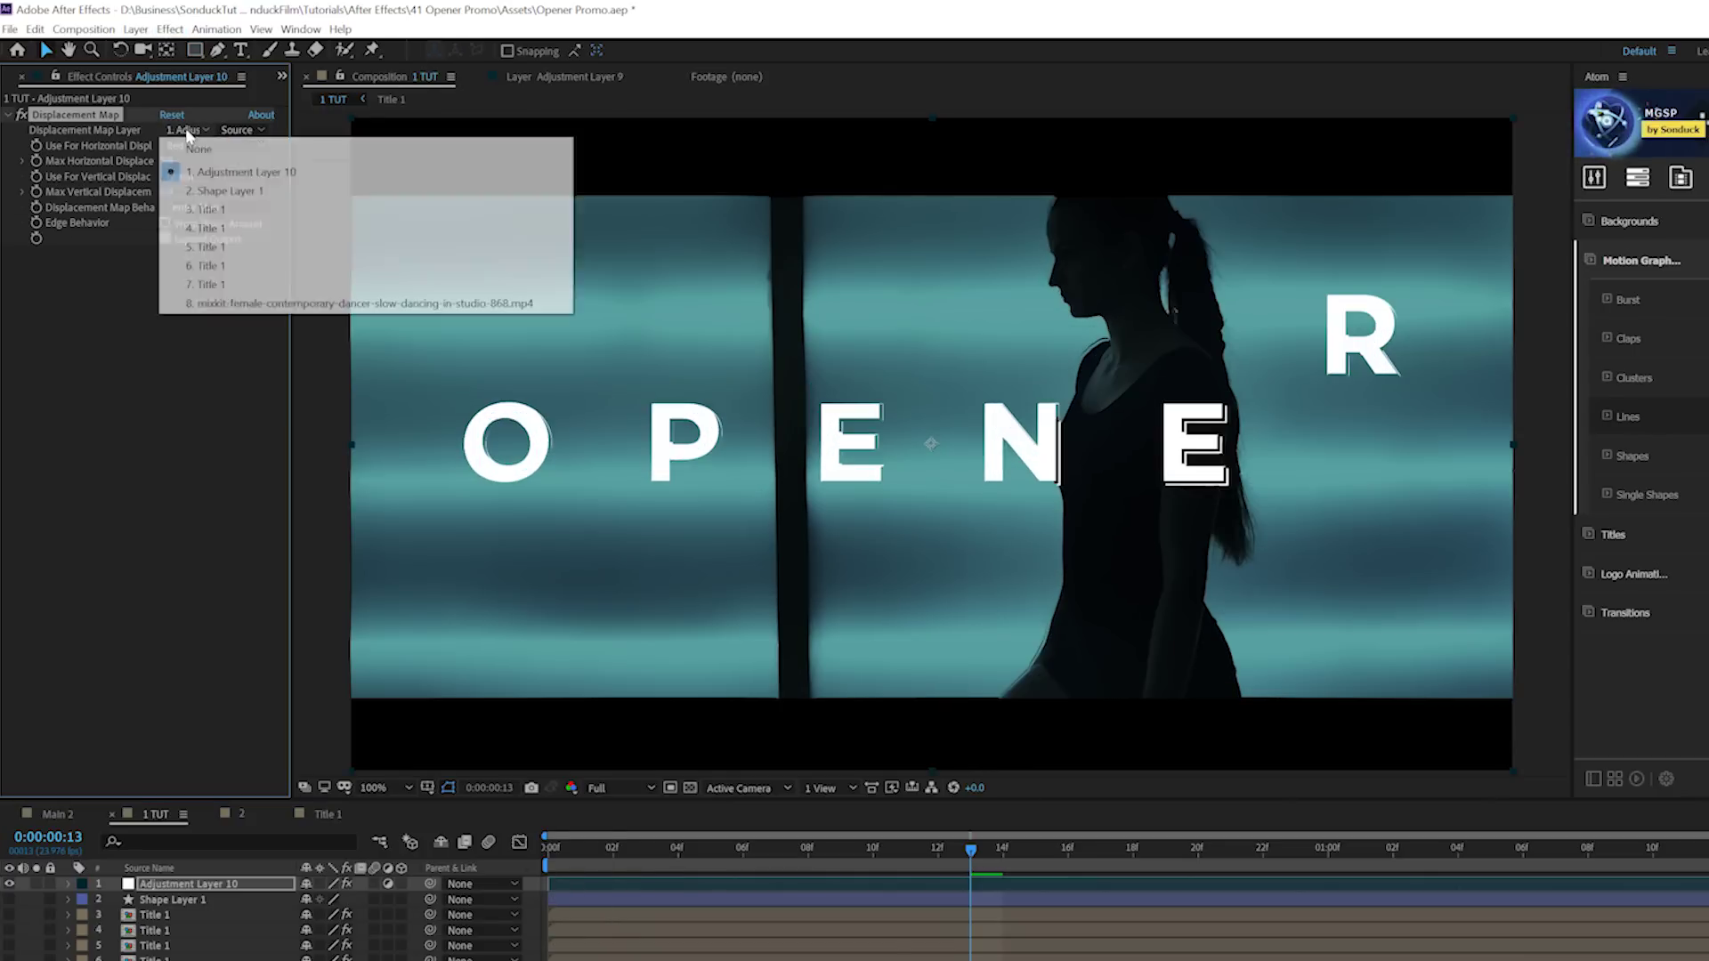
pyautogui.click(211, 191)
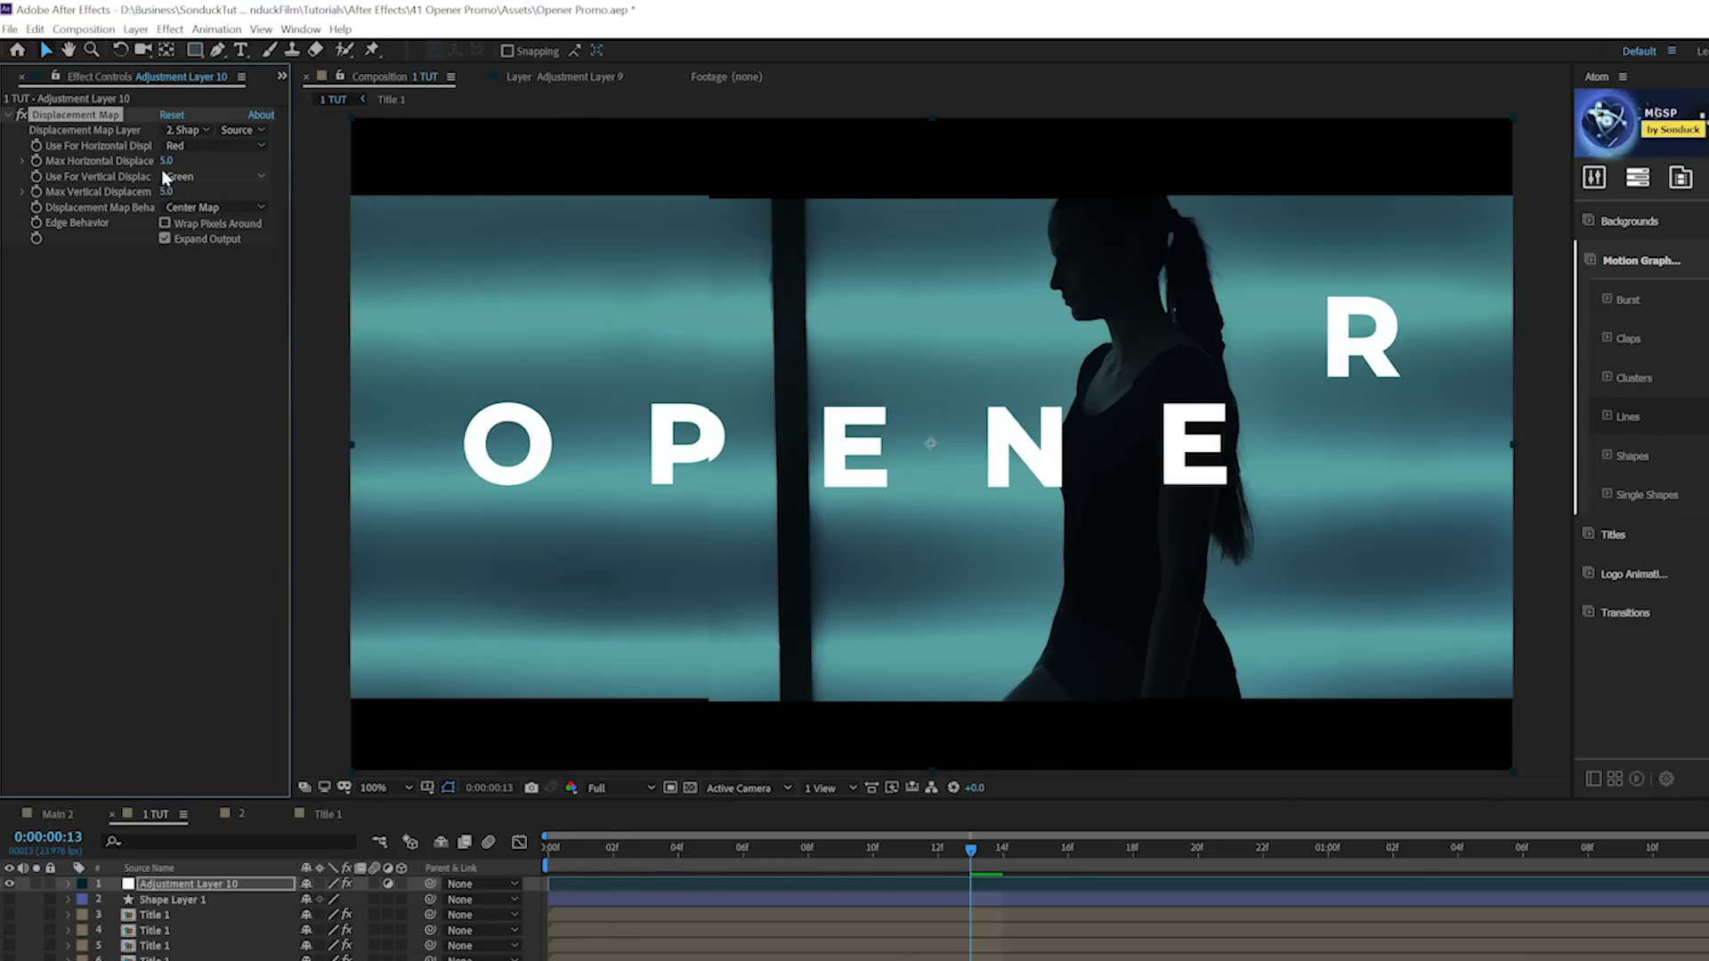
# - Raise the Max Horizontal and Vertical Displacement values and check the result near the end
pyautogui.moveTo(167, 162); pyautogui.dragTo(207, 163)
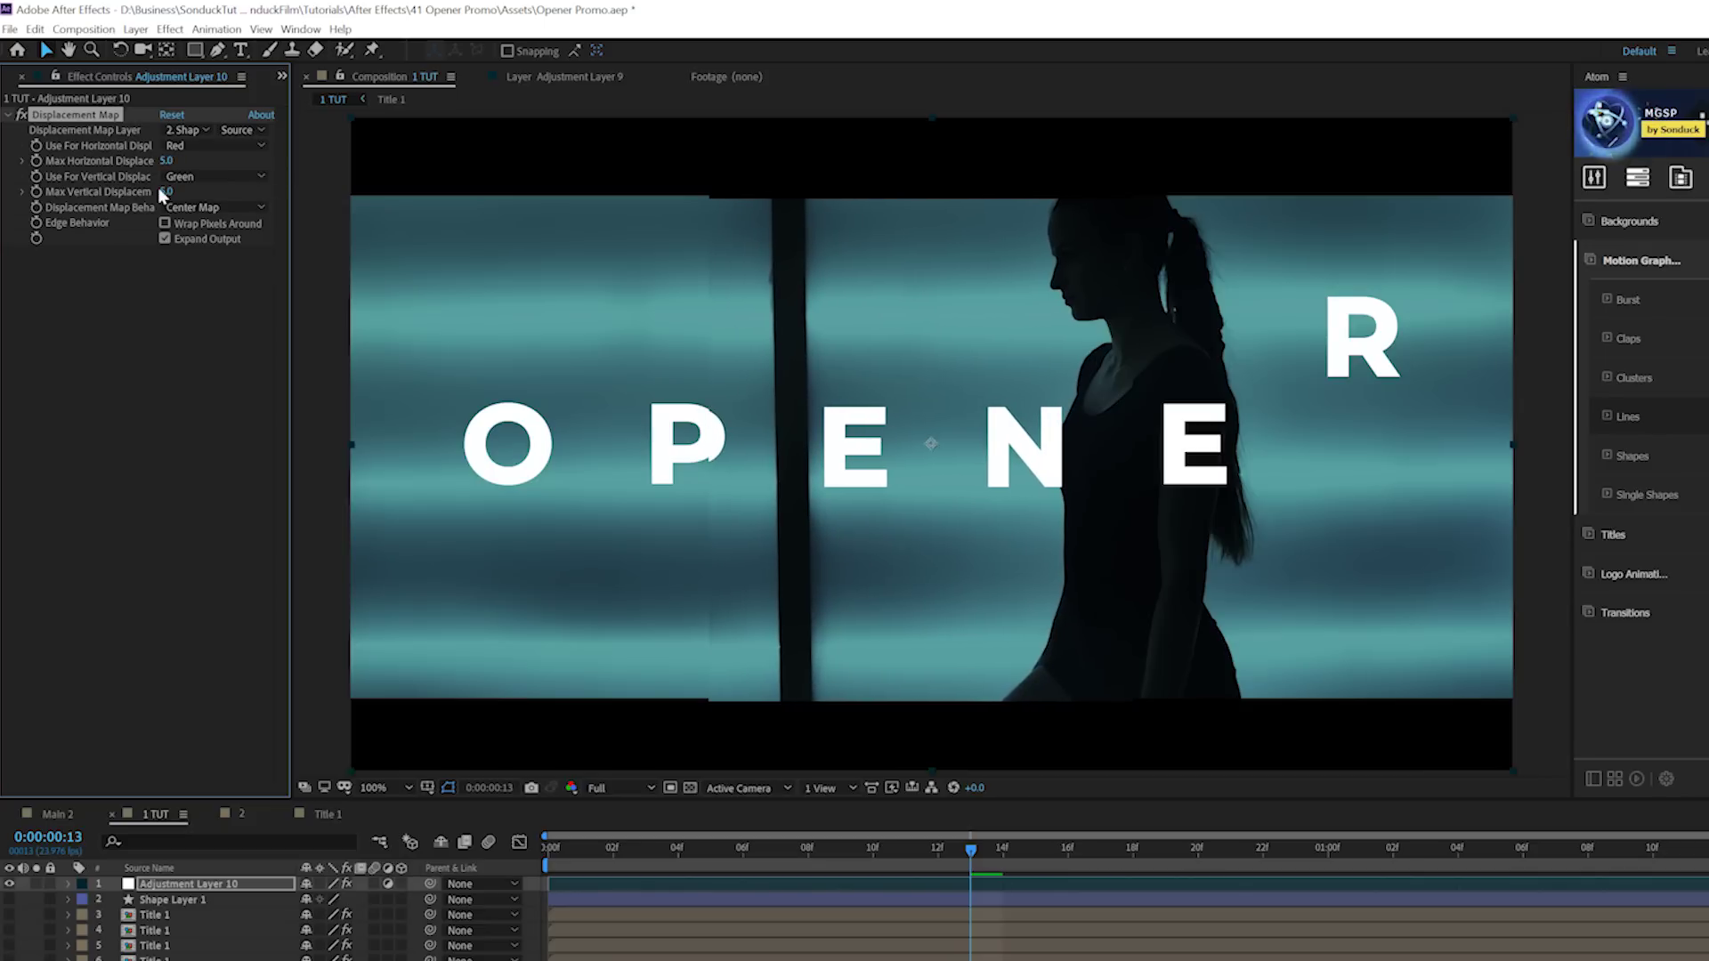
pyautogui.moveTo(204, 193); pyautogui.dragTo(86, 206)
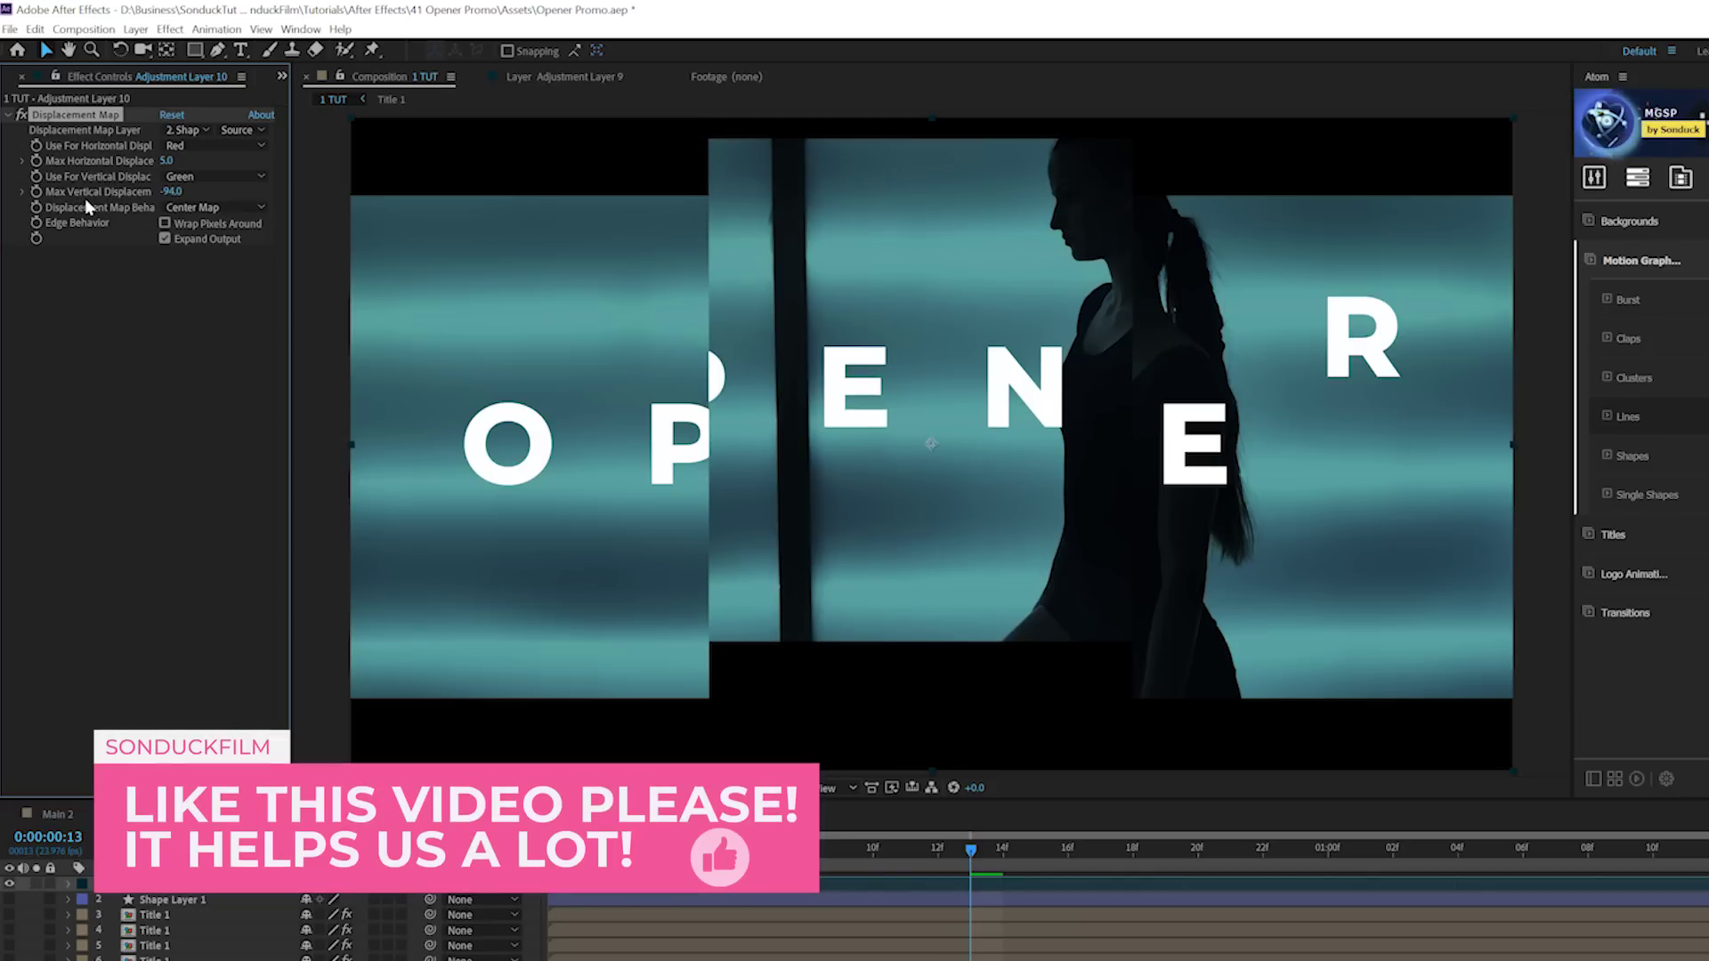
pyautogui.press('Home')
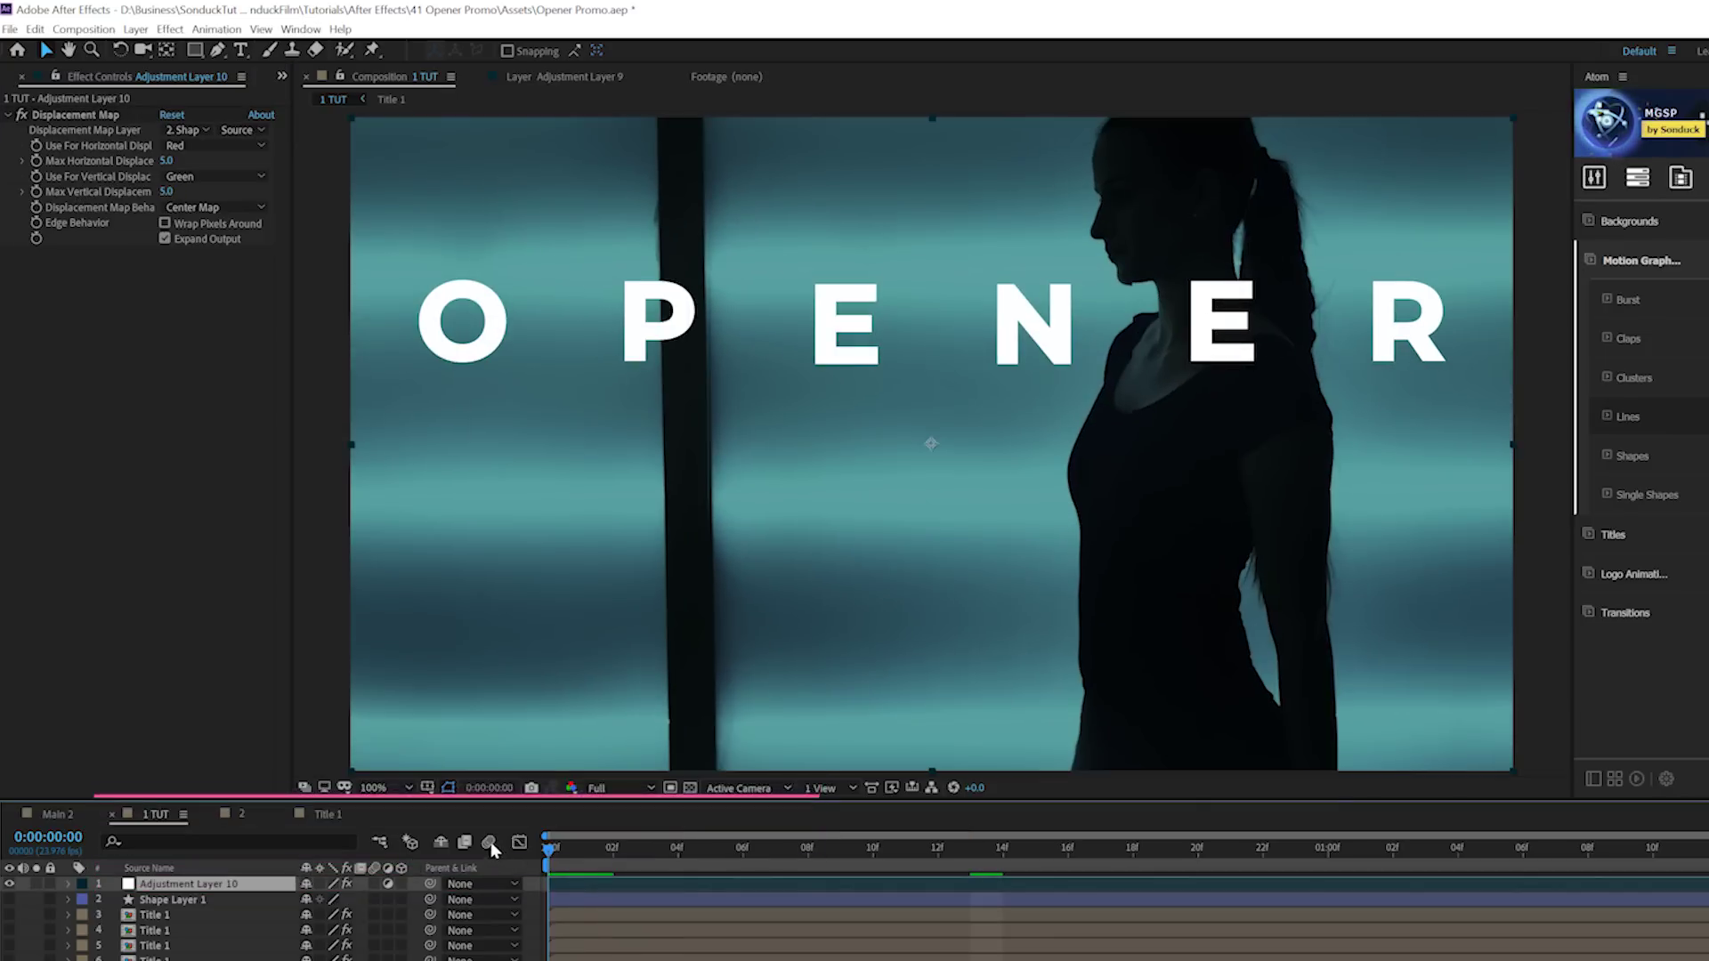
pyautogui.click(59, 207)
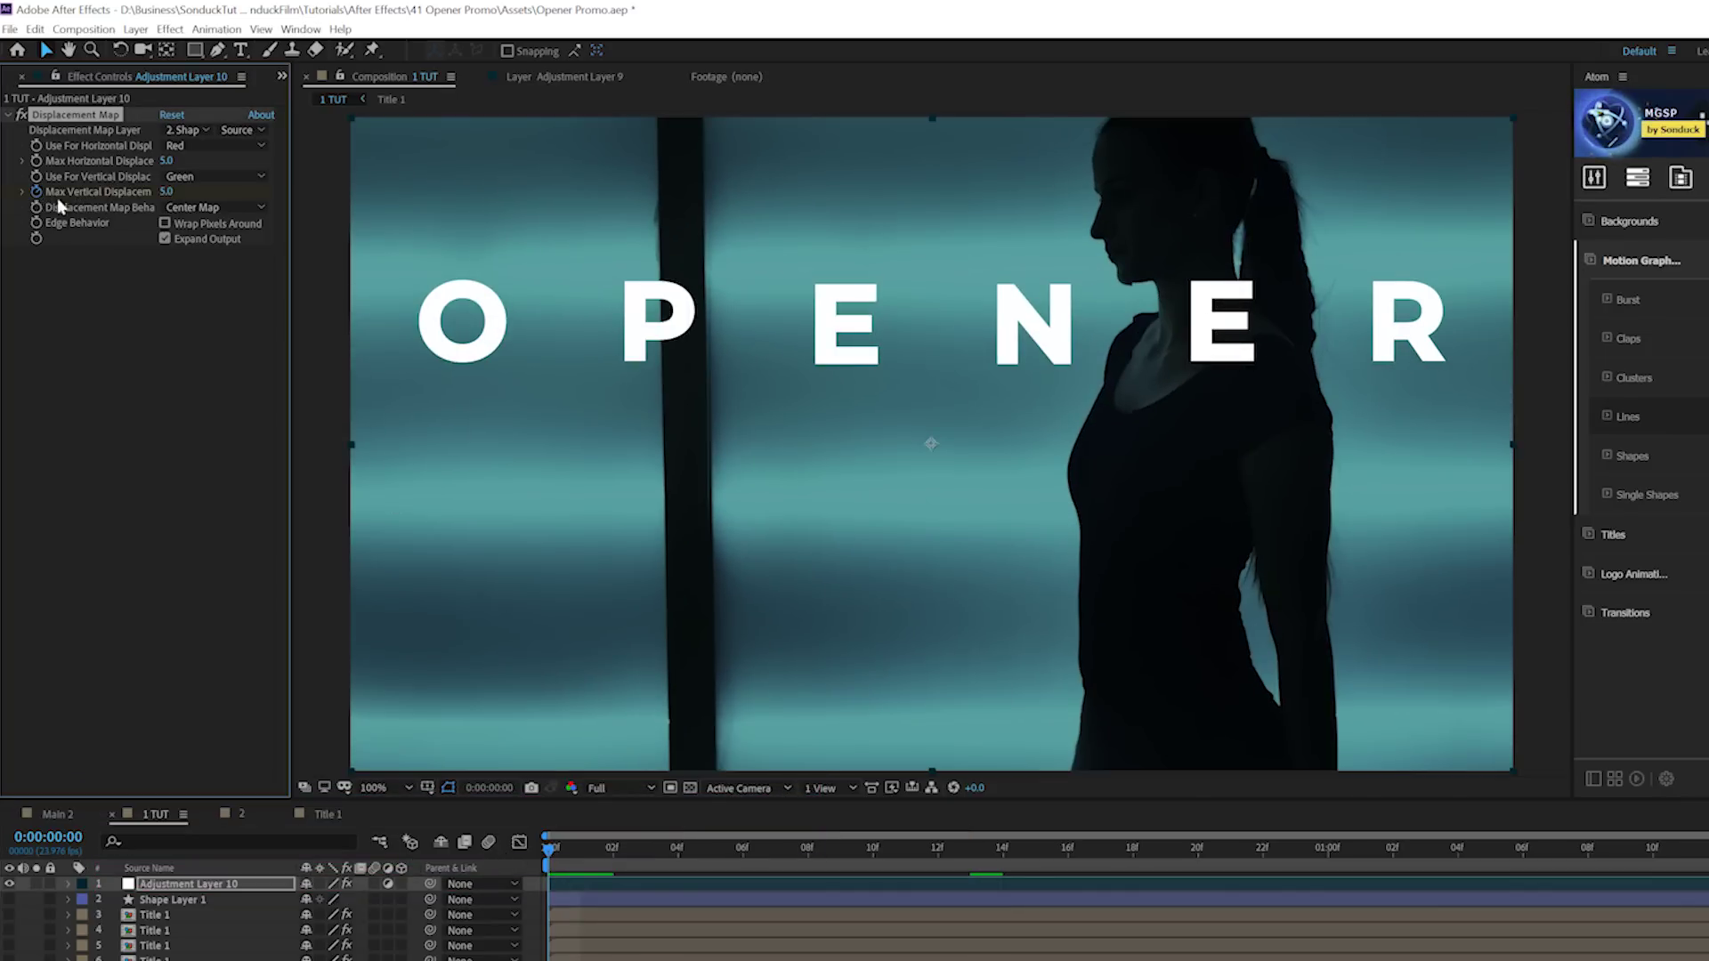
pyautogui.moveTo(801, 842); pyautogui.dragTo(1708, 911)
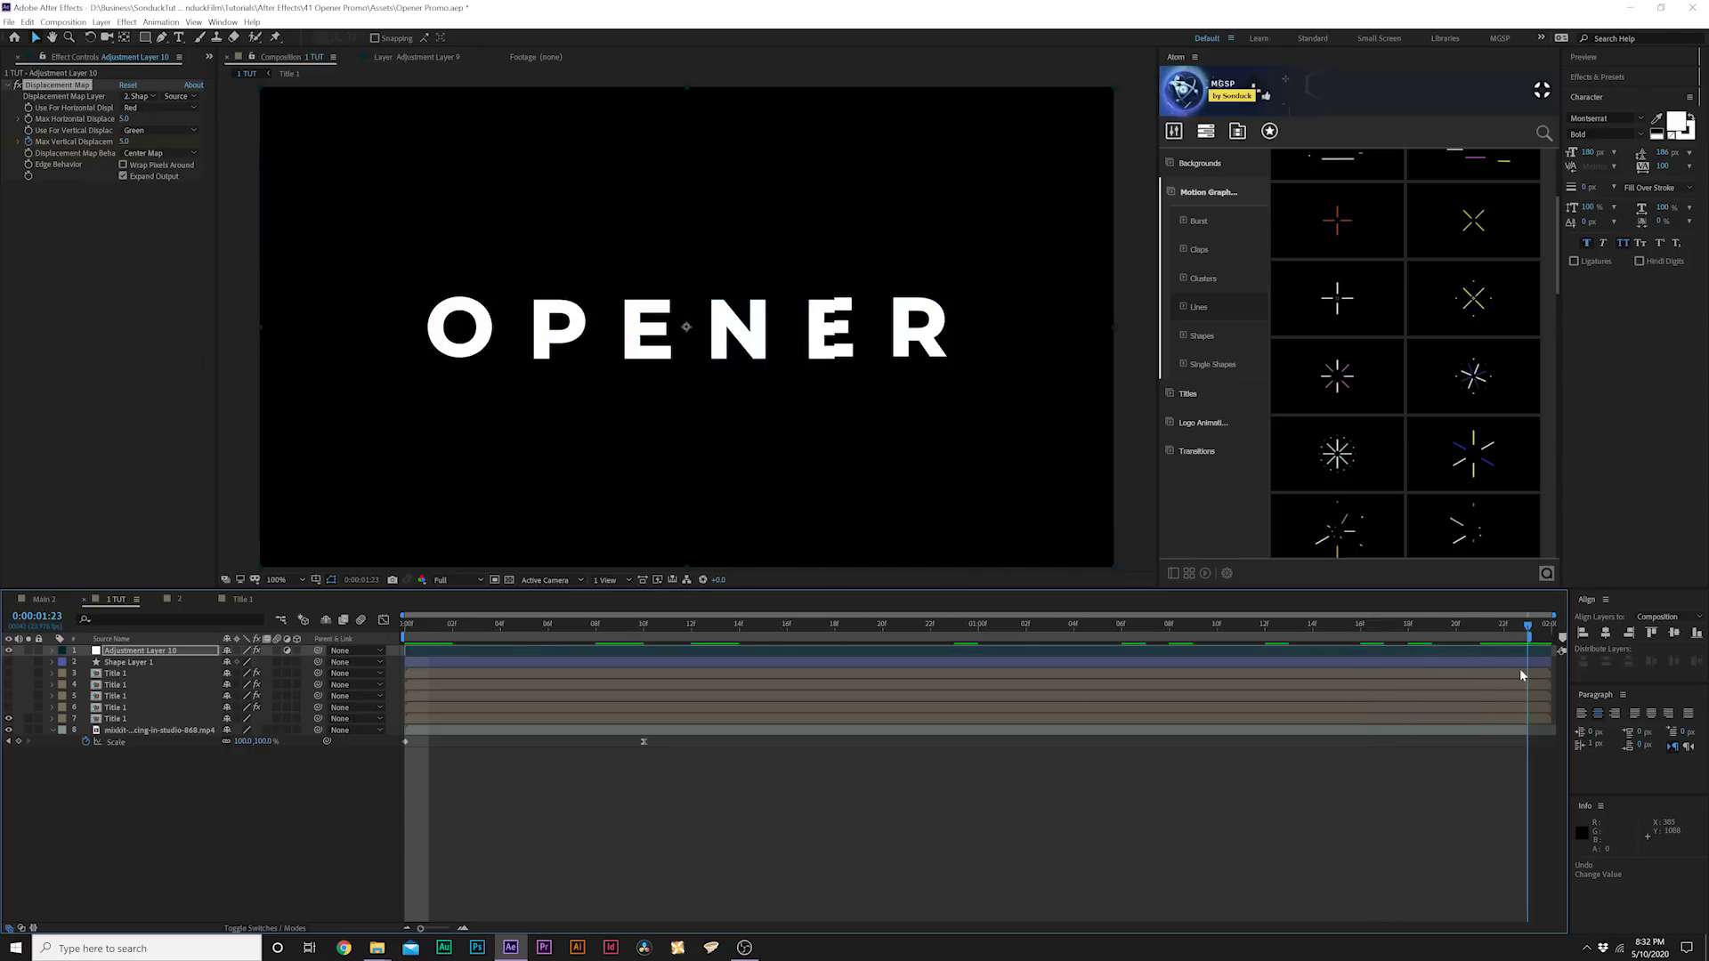
pyautogui.press('pageup')
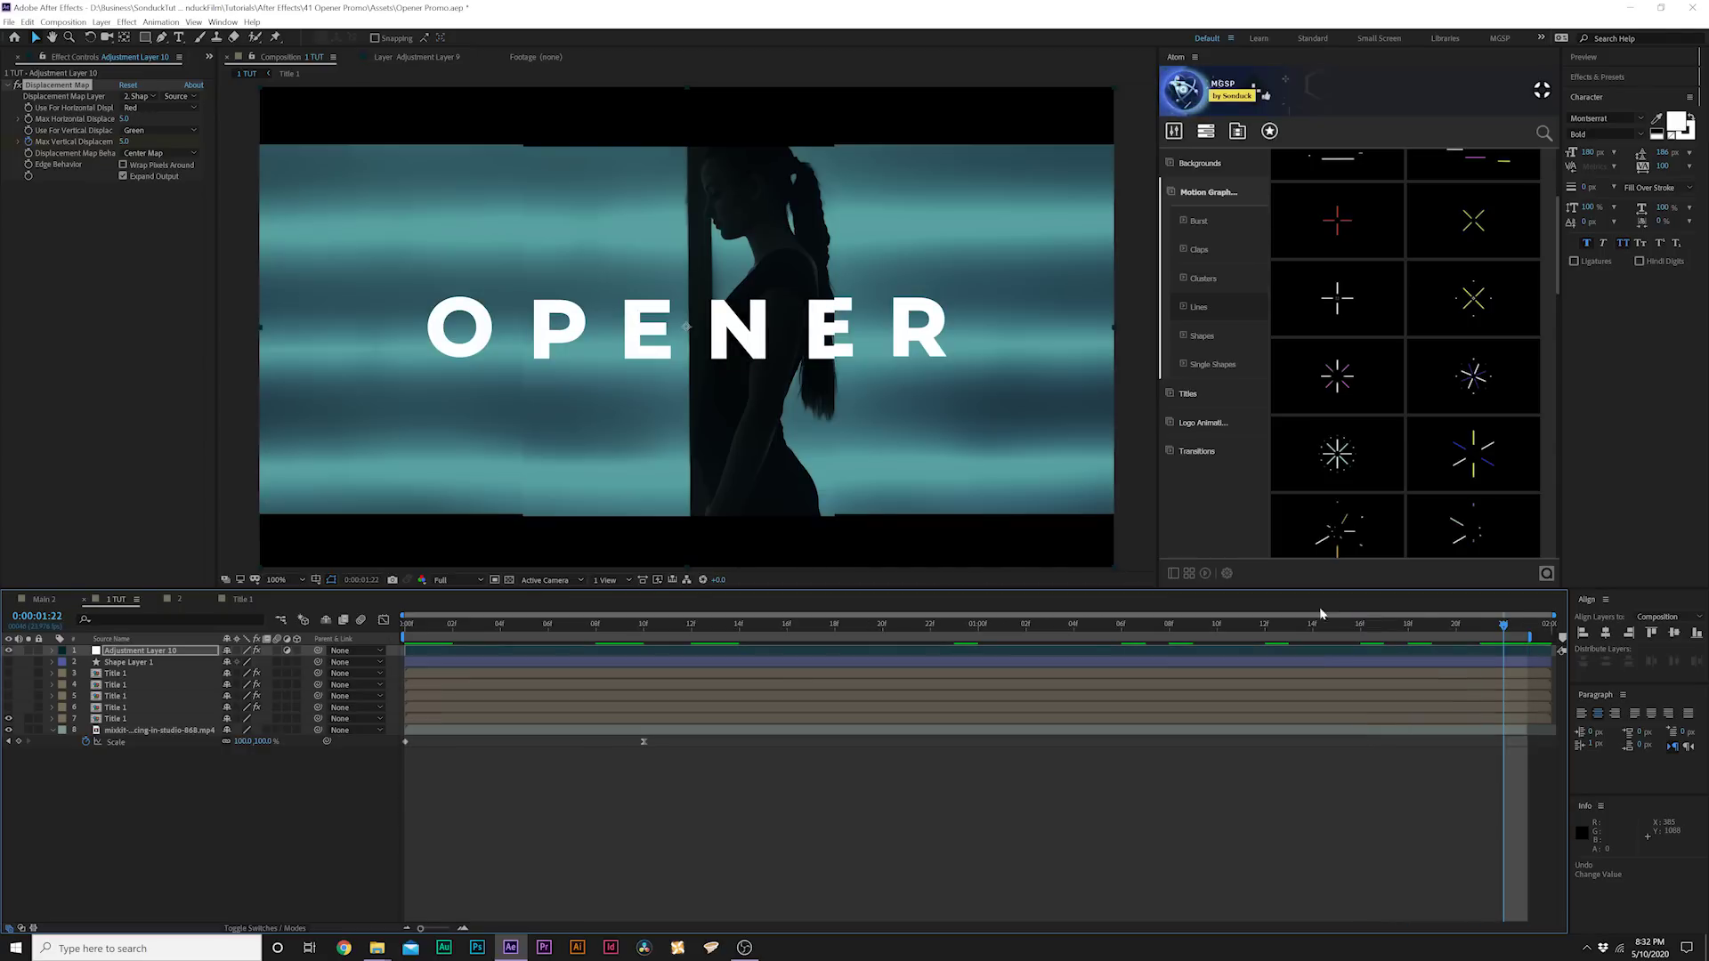
# - Try a stronger vertical displacement, undo it, and preview the animation from the start
pyautogui.moveTo(123, 143); pyautogui.dragTo(91, 145)
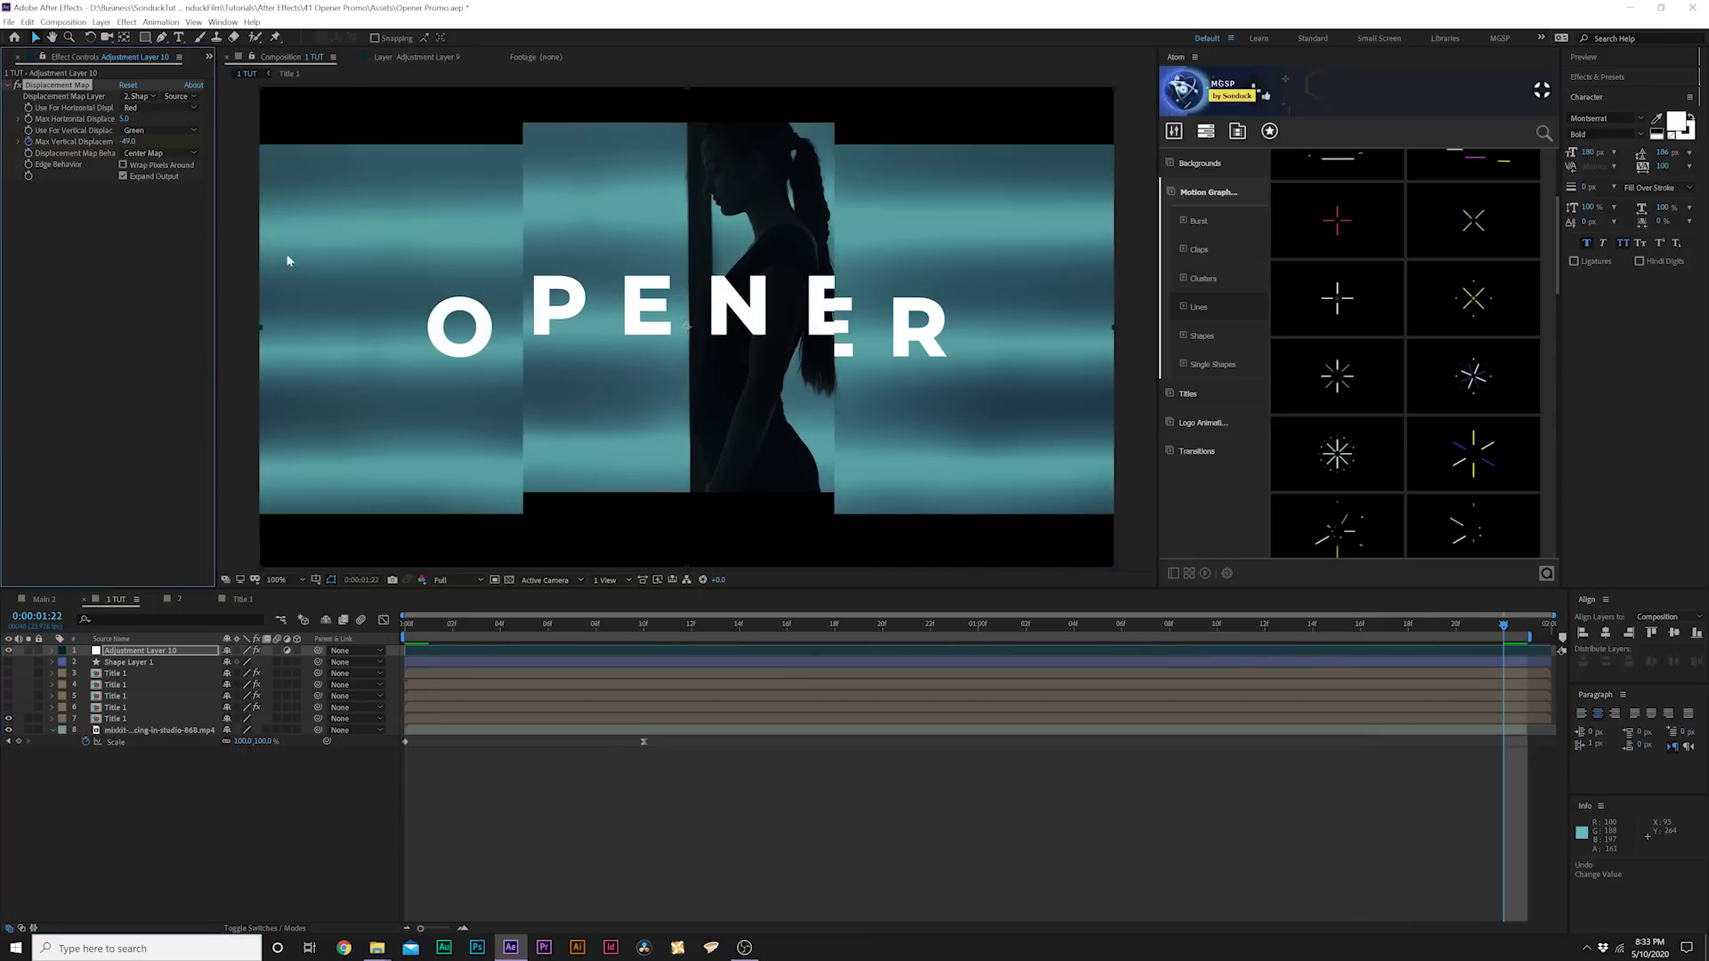
pyautogui.hotkey('ctrl', 'z')
pyautogui.press('space')
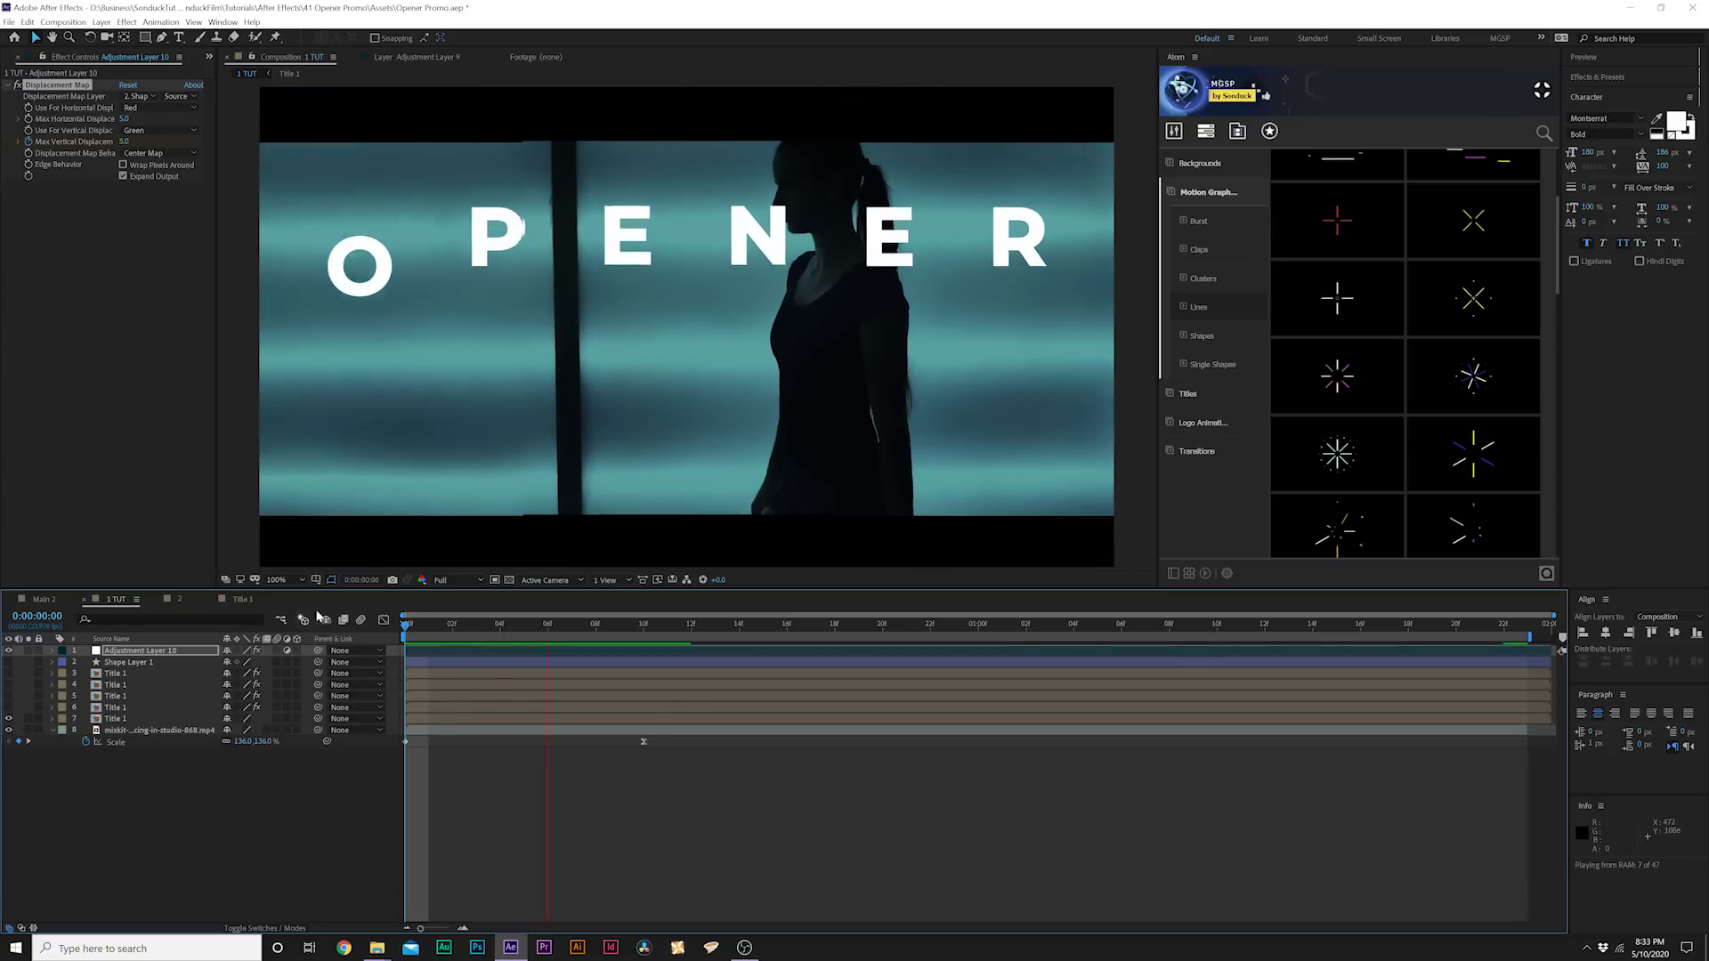
pyautogui.hotkey('ctrl', 'Down')
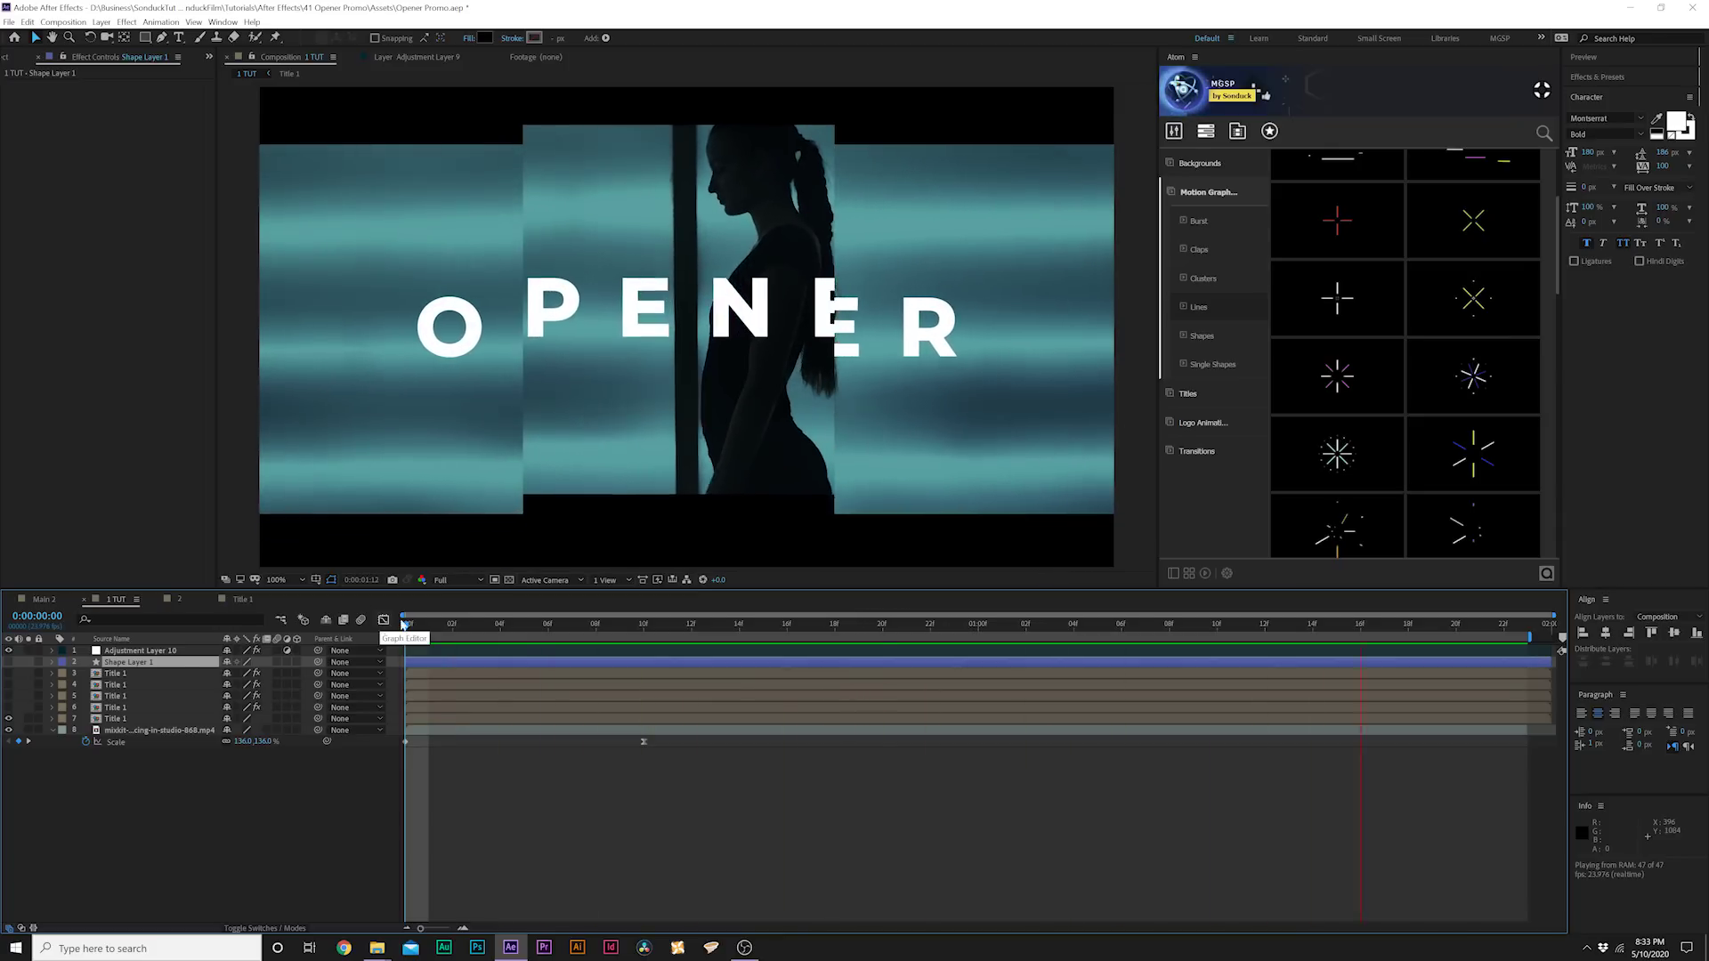
# - Draw a second rectangle bar on the left of the frame, then undo it
pyautogui.moveTo(1297, 630); pyautogui.dragTo(429, 630)
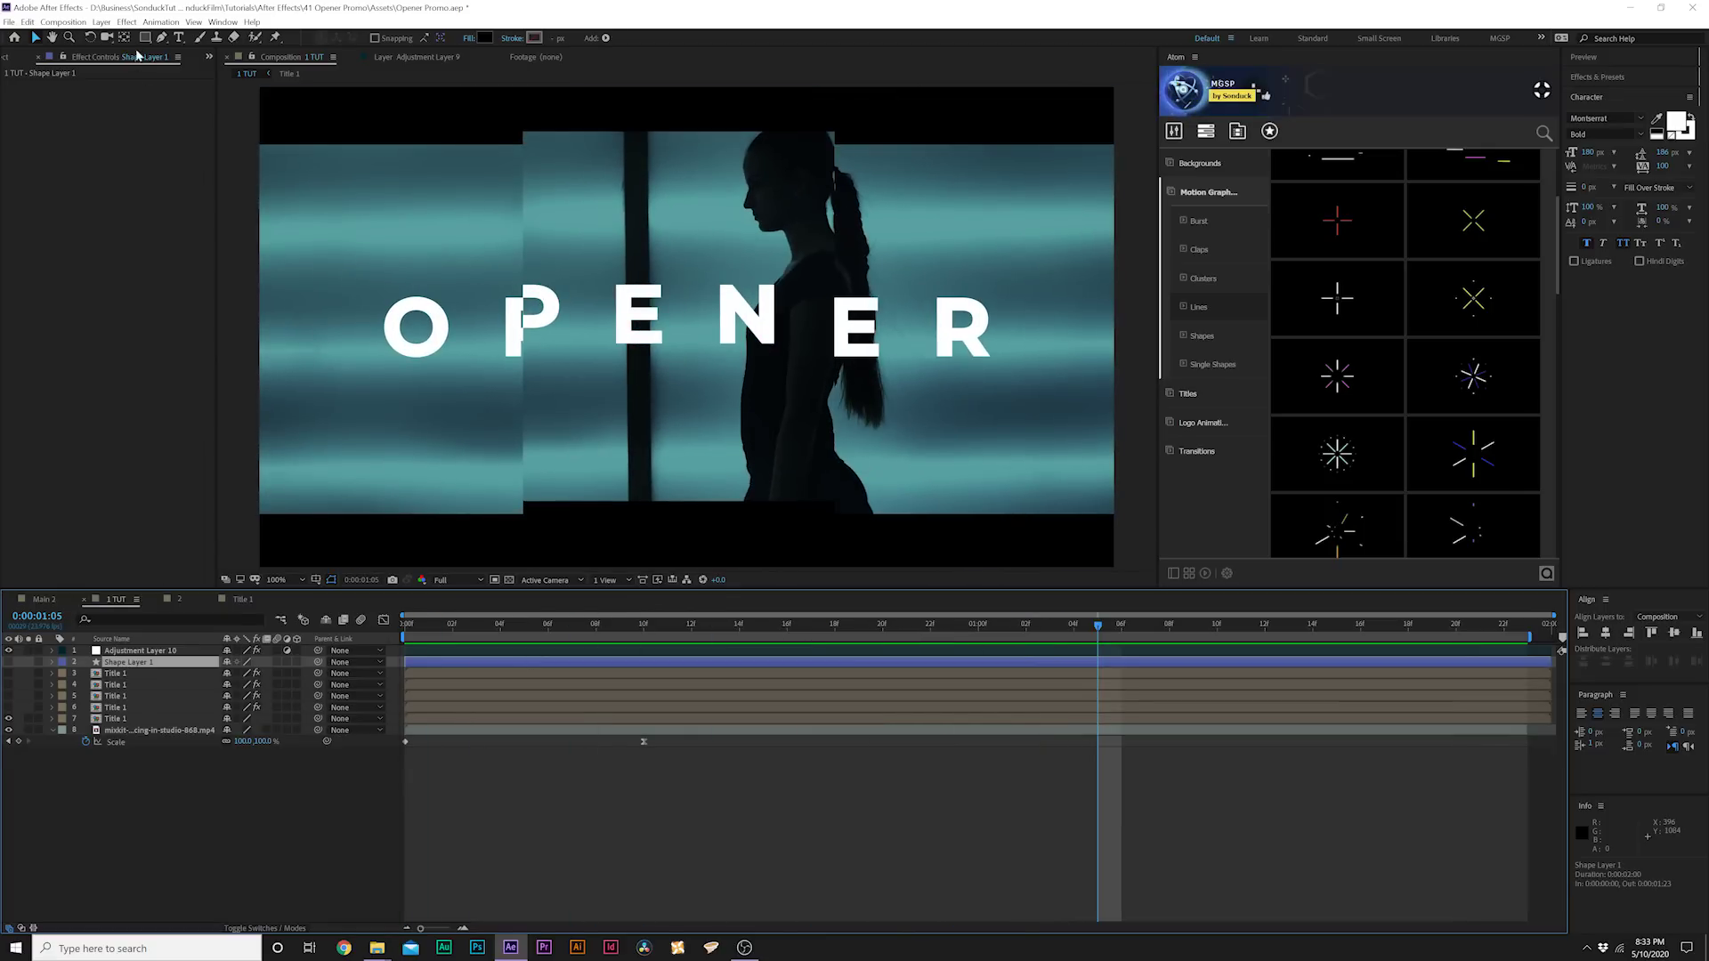
pyautogui.click(145, 37)
pyautogui.moveTo(437, 389); pyautogui.dragTo(325, 258)
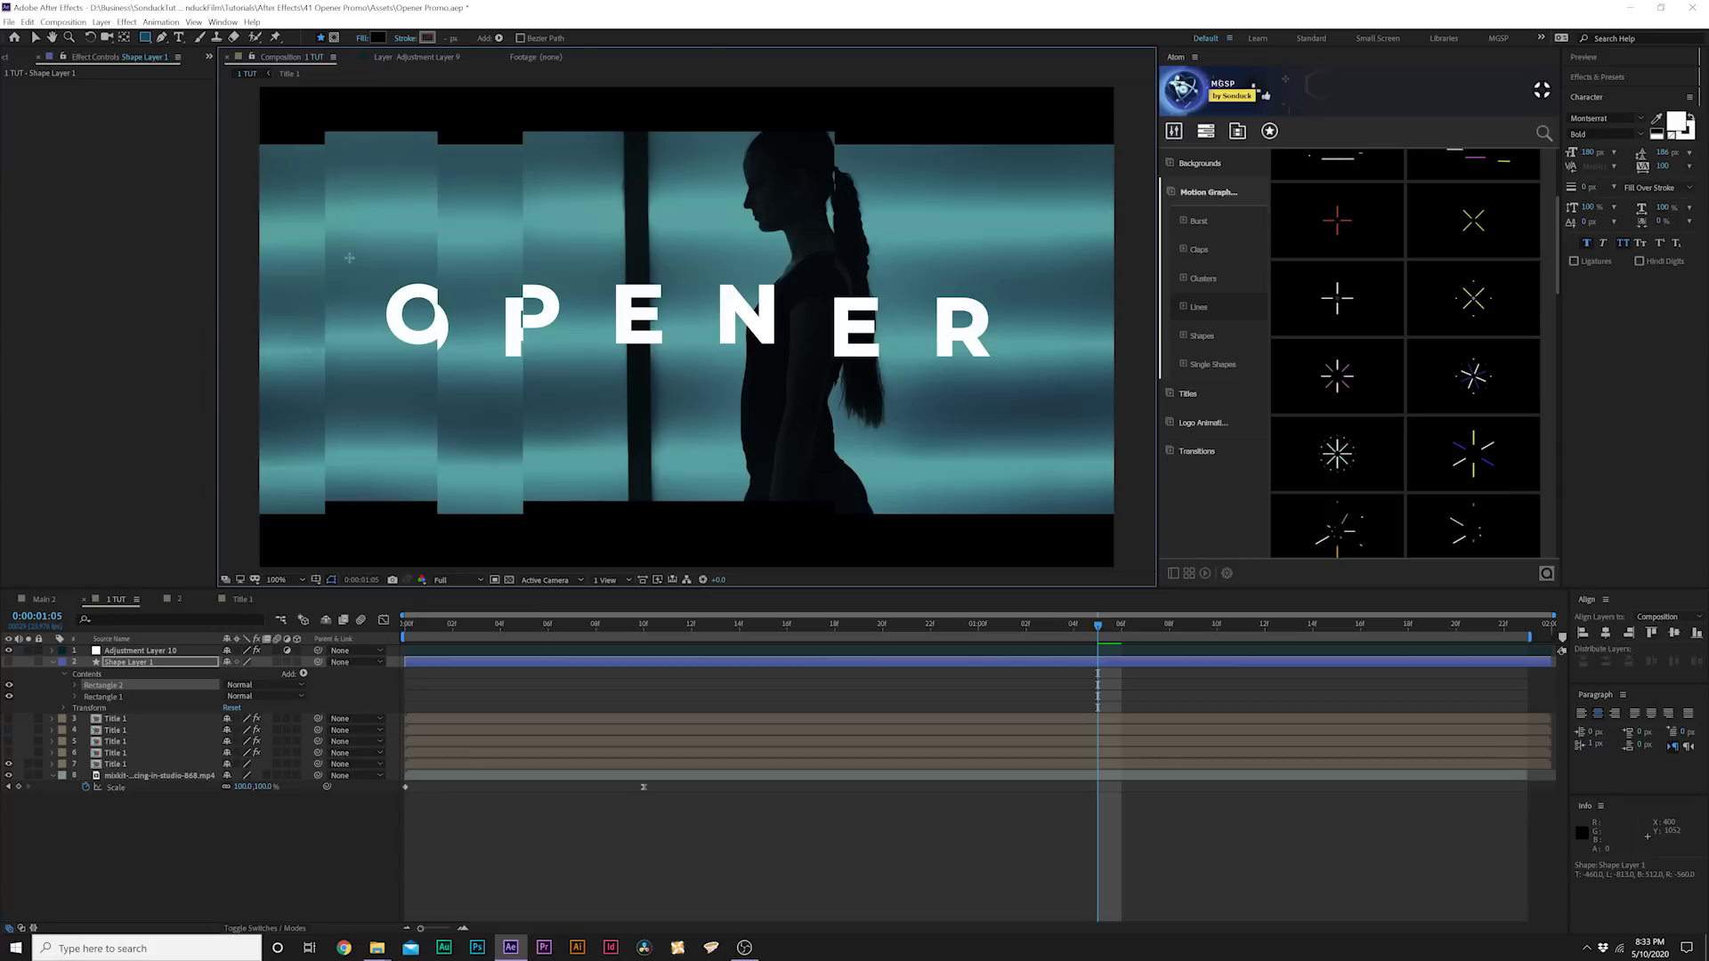
pyautogui.hotkey('ctrl', 'z')
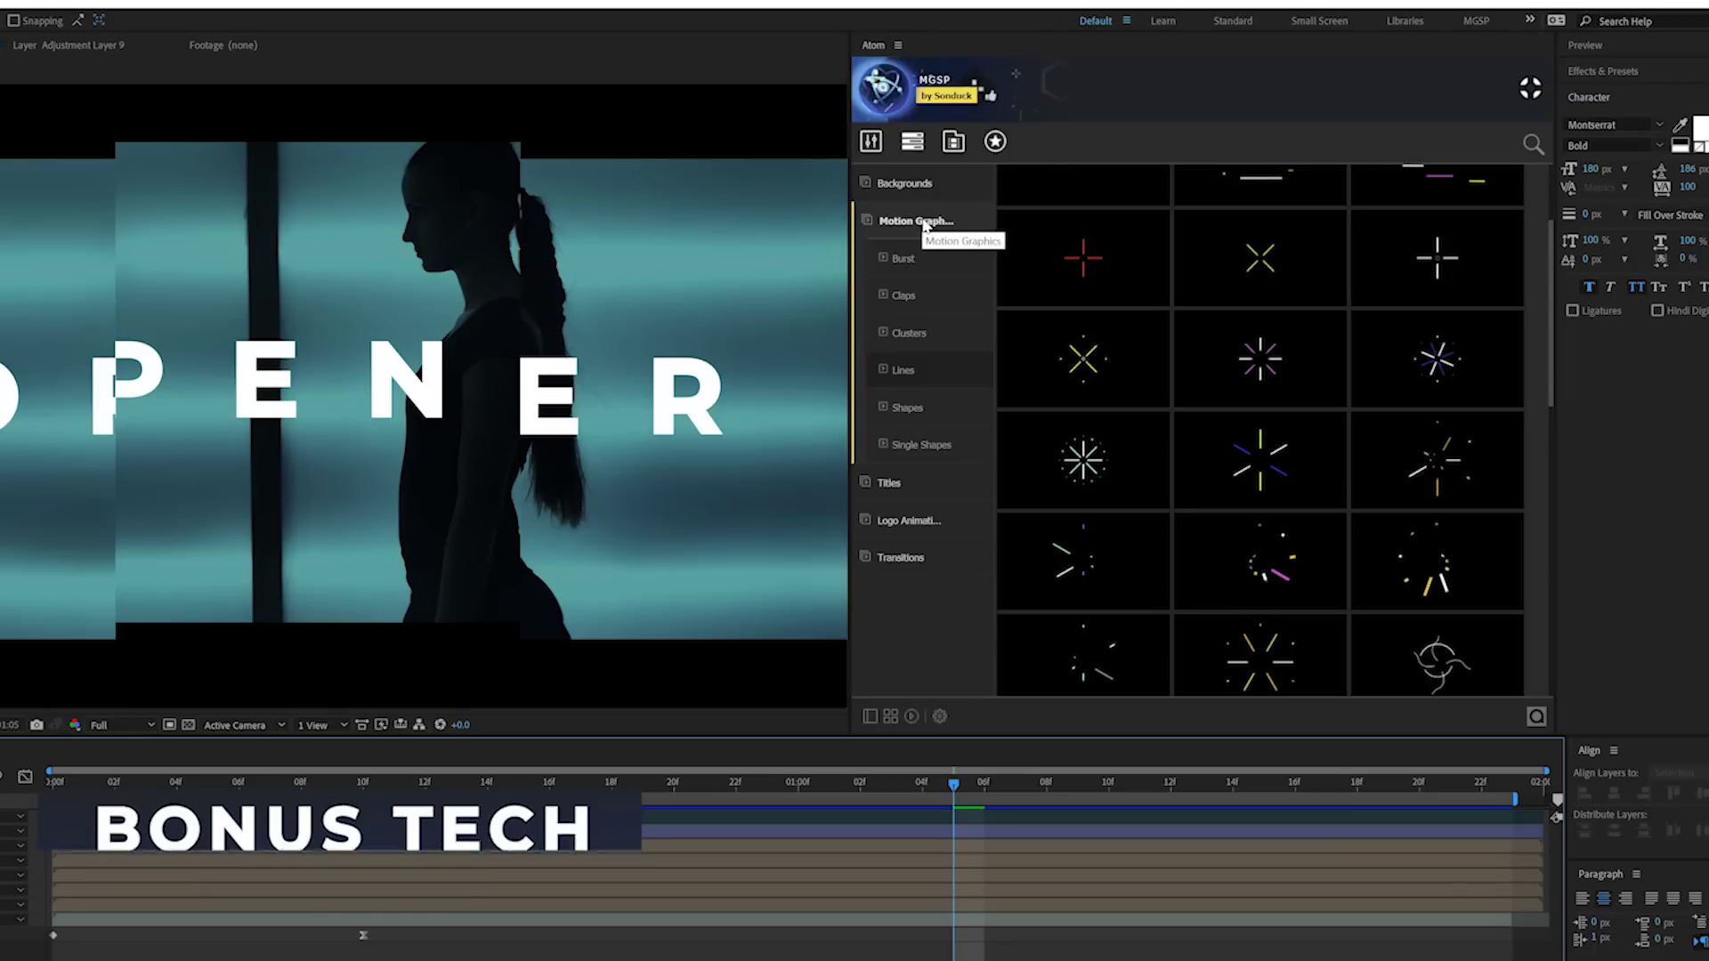
# - Browse the Regular Titles presets in the Atom library
pyautogui.click(889, 483)
pyautogui.moveTo(1146, 483)
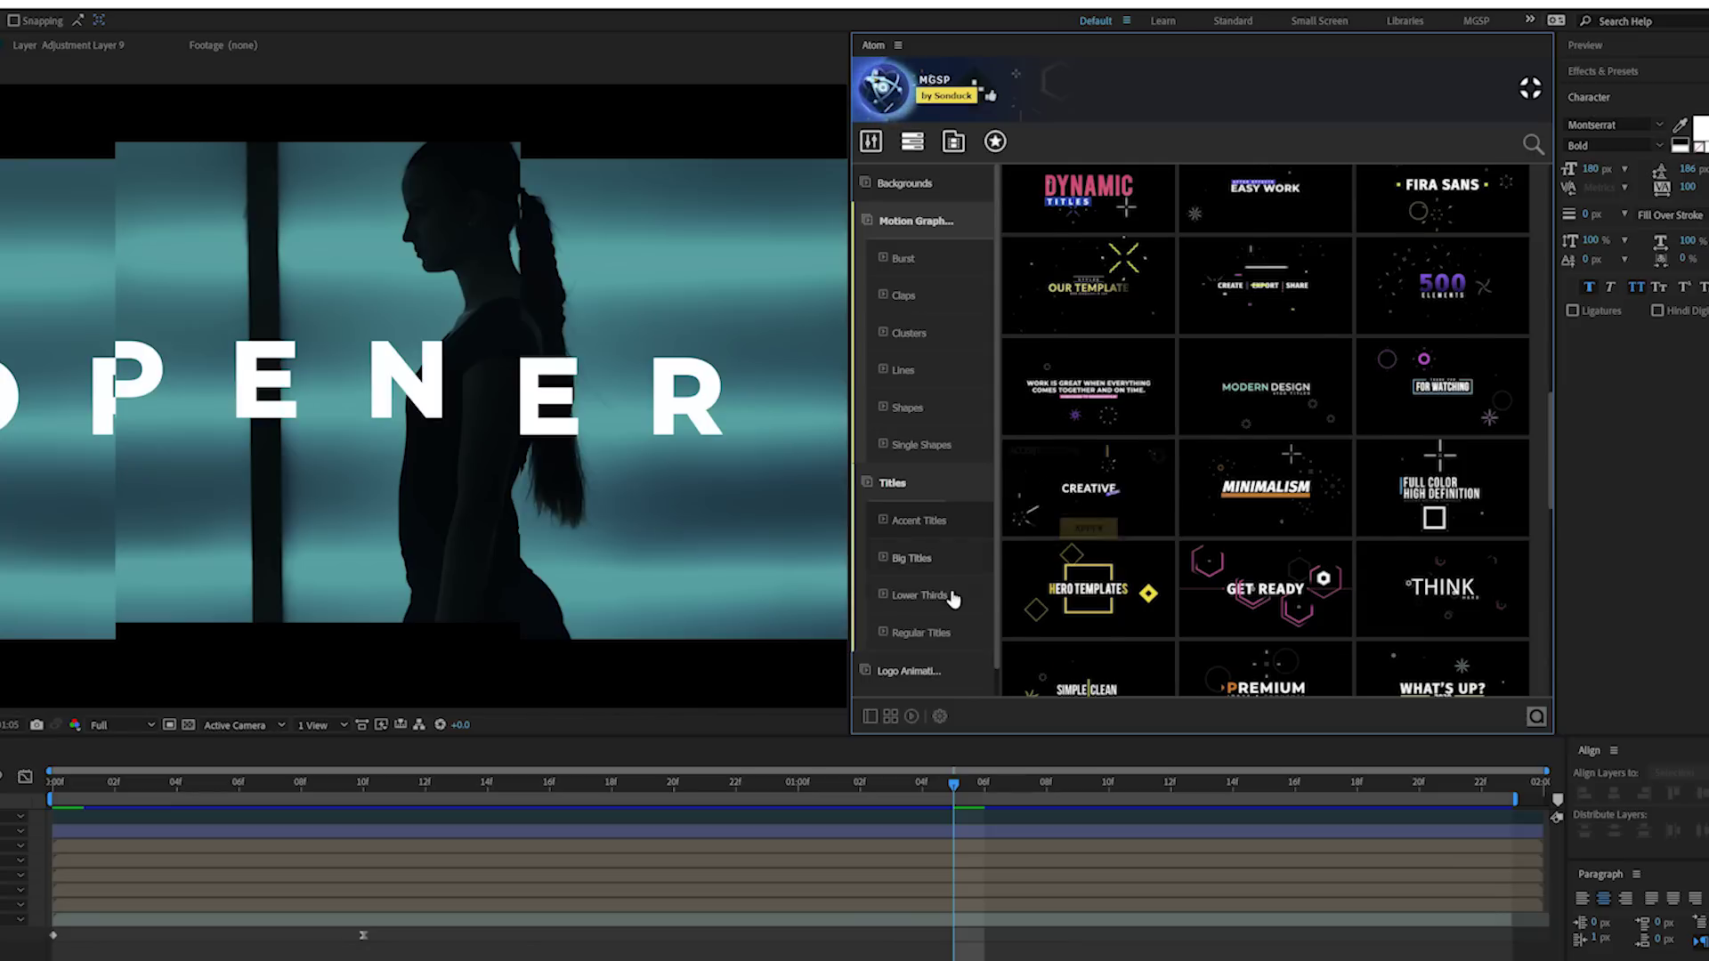
pyautogui.click(921, 632)
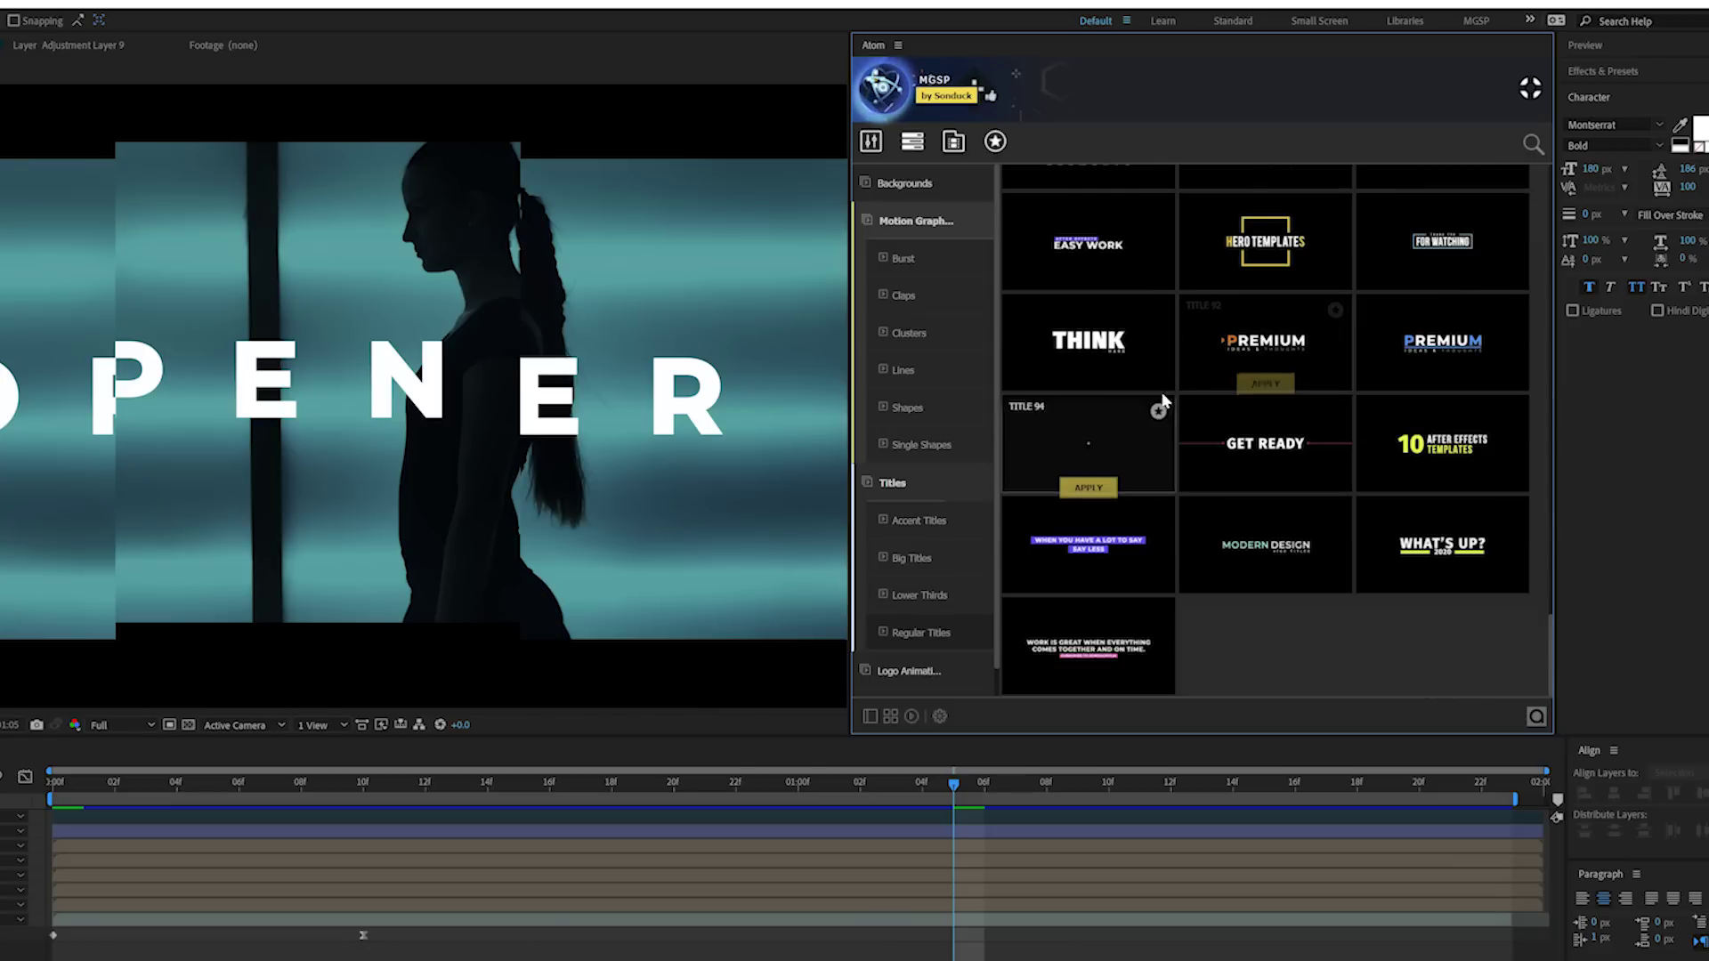
pyautogui.scroll(10, 1246, 419)
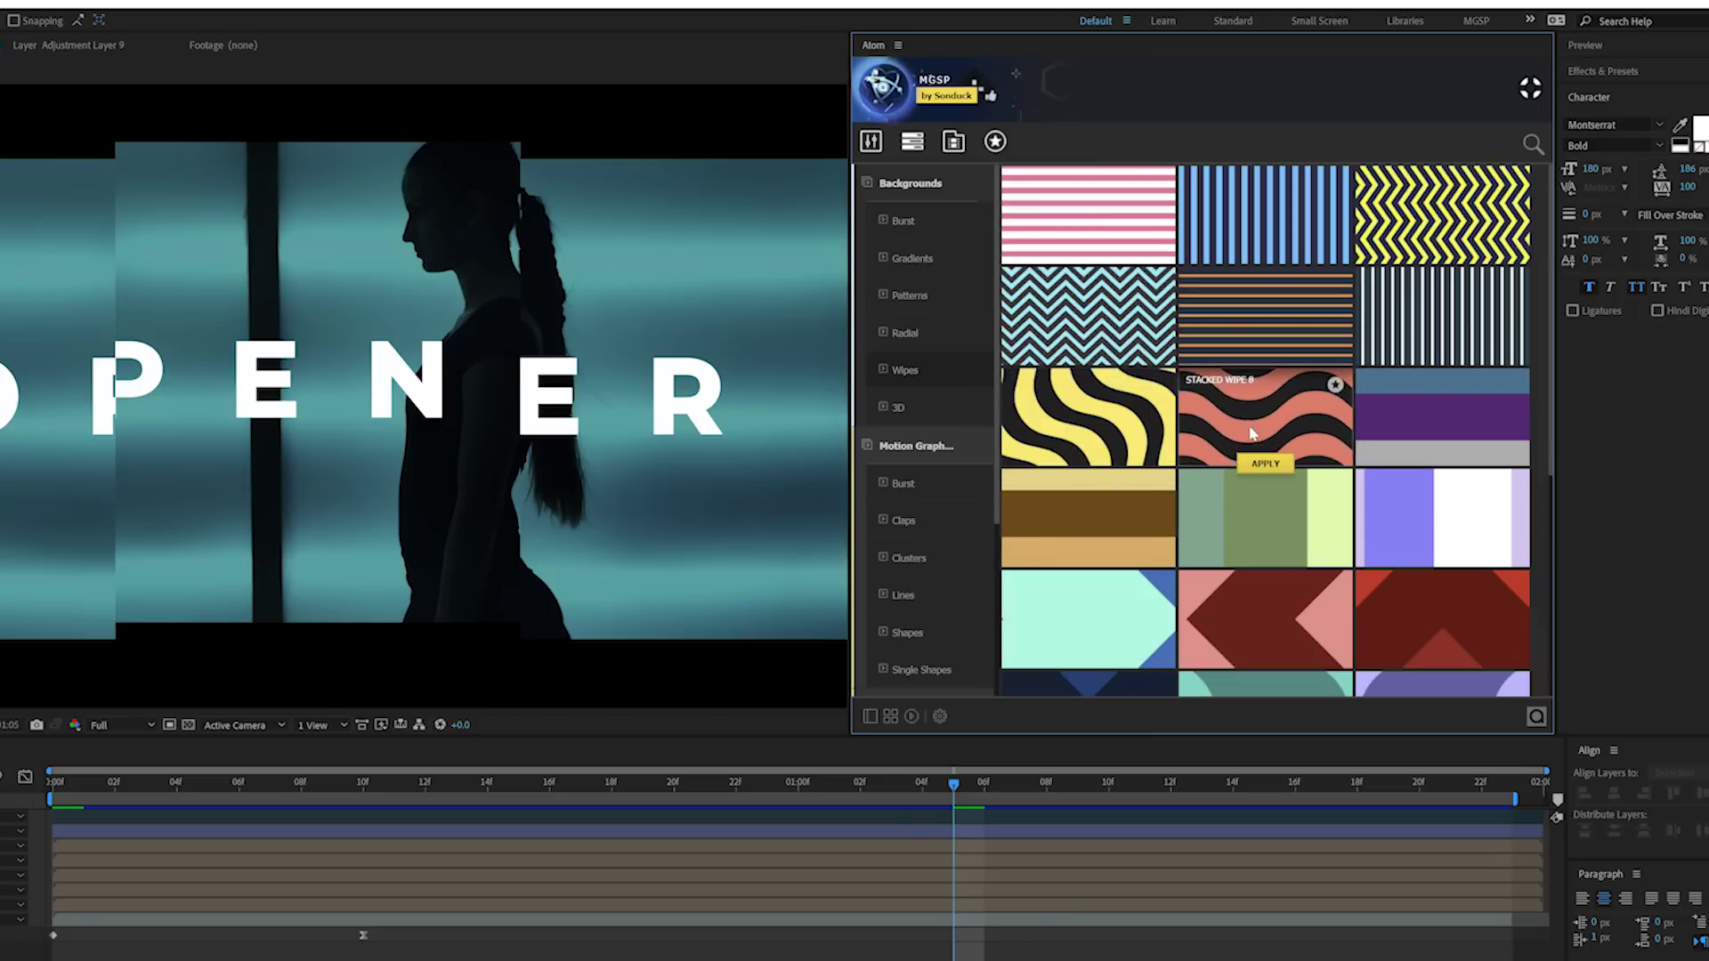
# - Collapse Backgrounds and Titles, show the Motion Graphics Clusters presets, and preview the comp
pyautogui.click(885, 185)
pyautogui.click(922, 486)
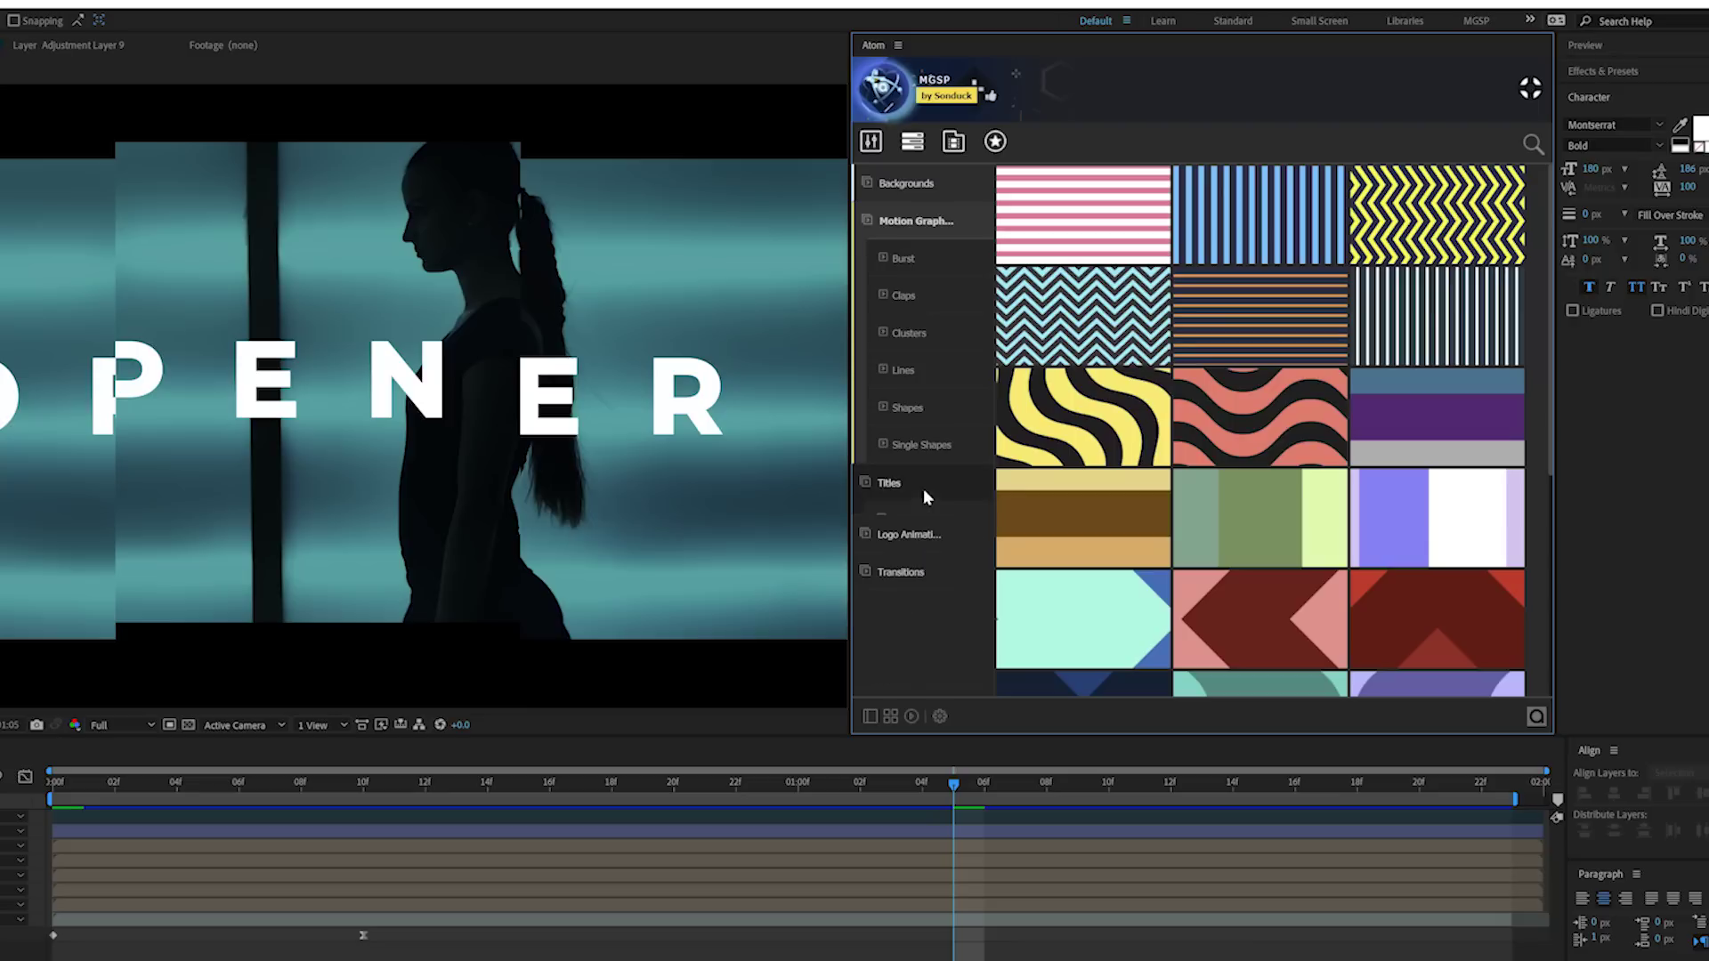
pyautogui.click(911, 334)
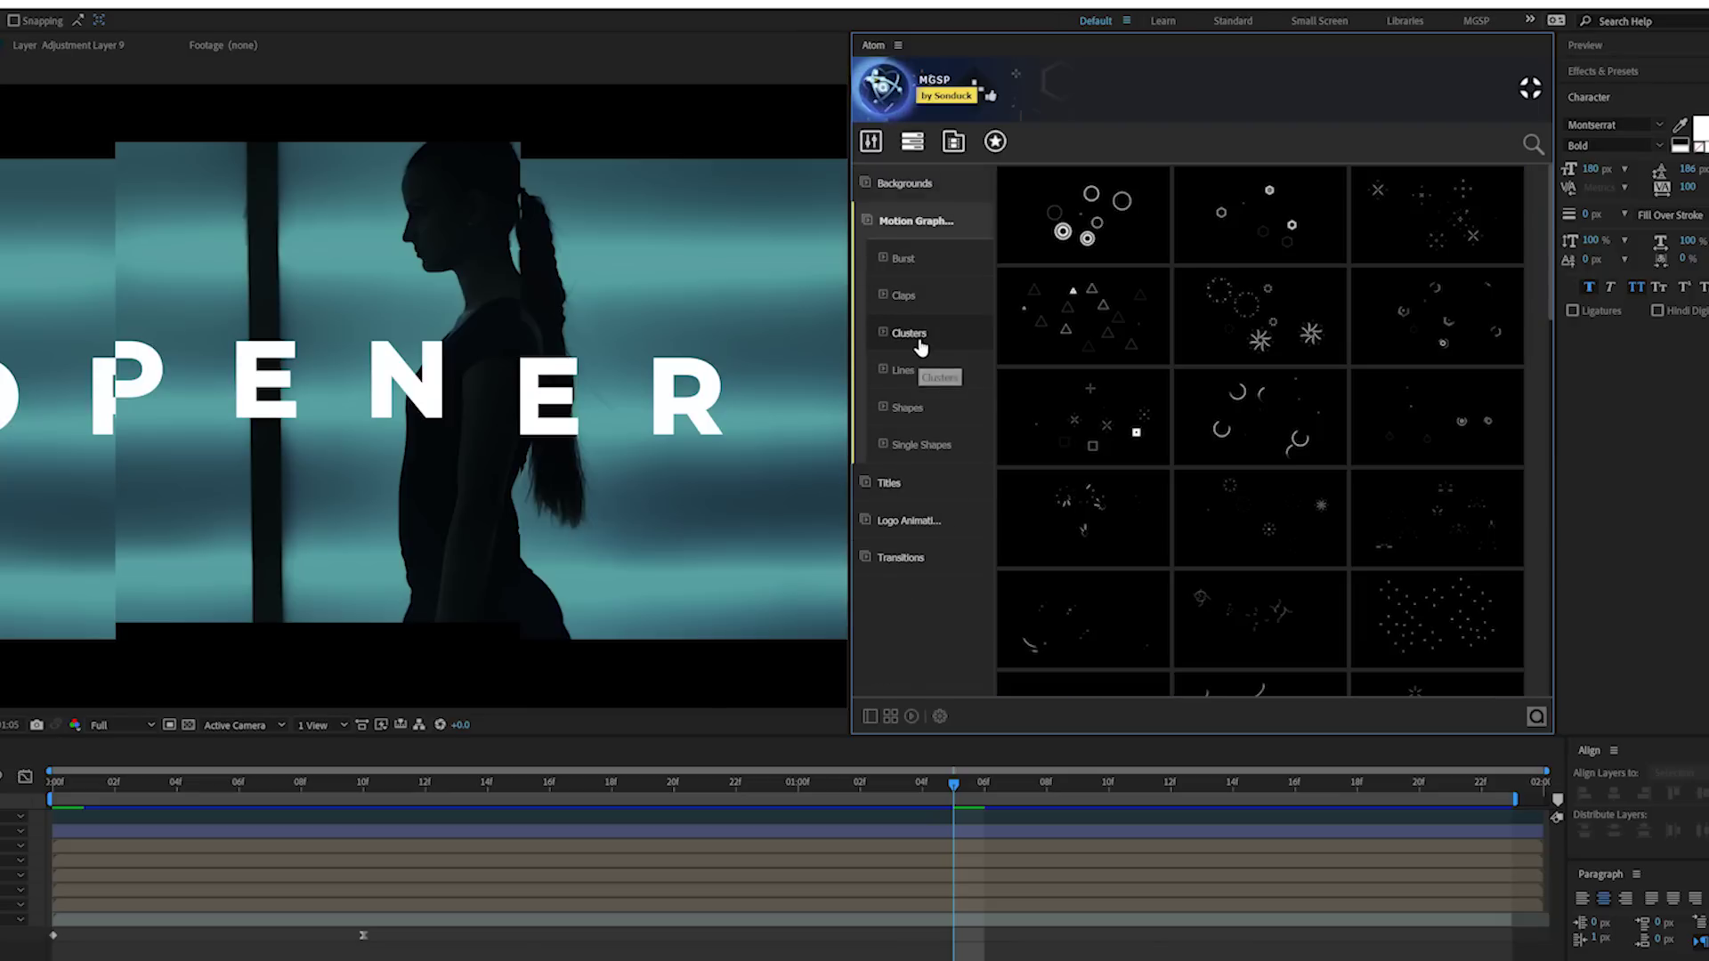
pyautogui.press('space')
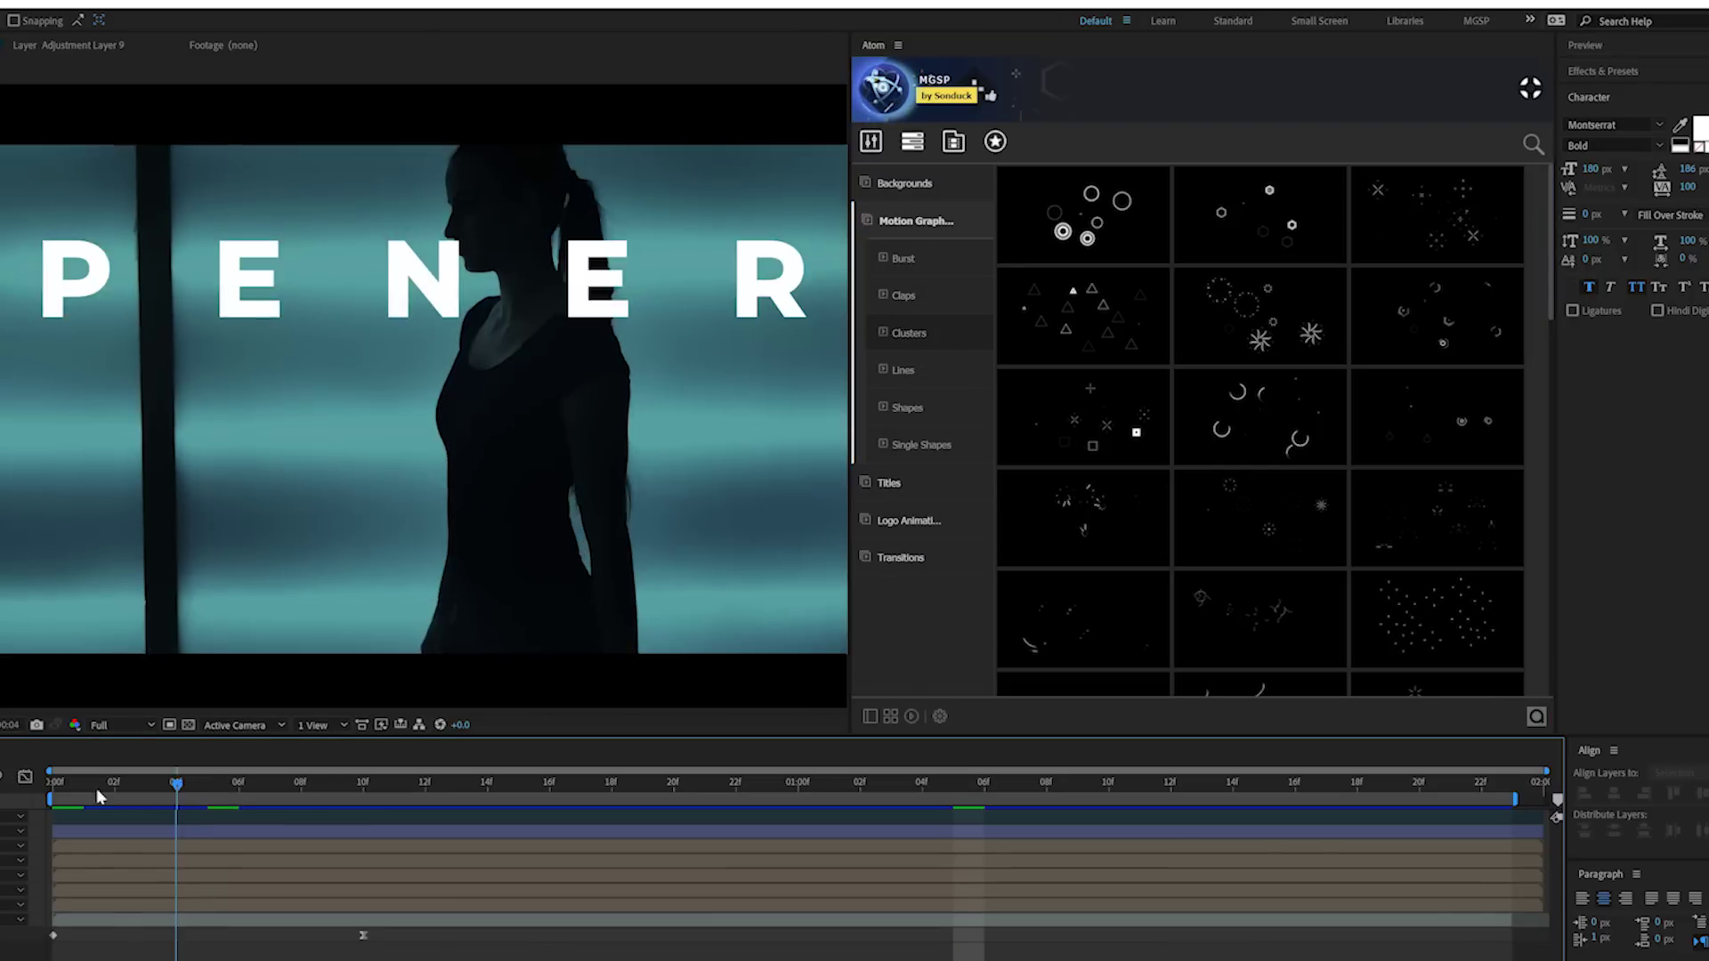
pyautogui.moveTo(1077, 343)
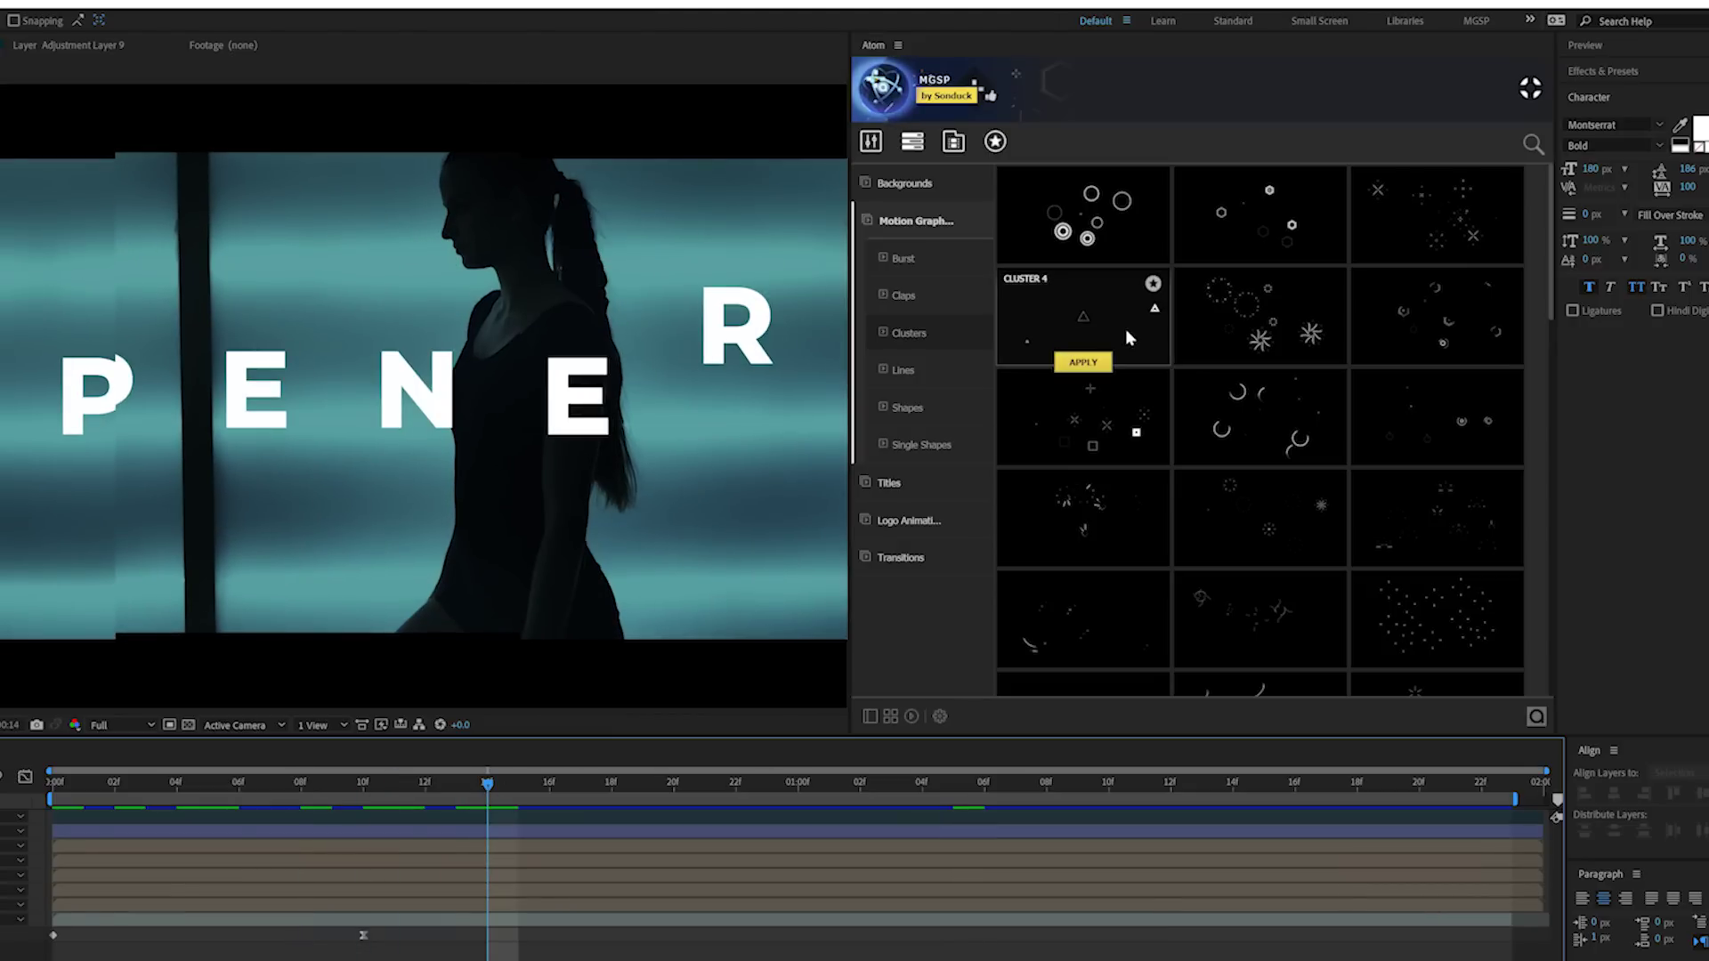
pyautogui.moveTo(1394, 210)
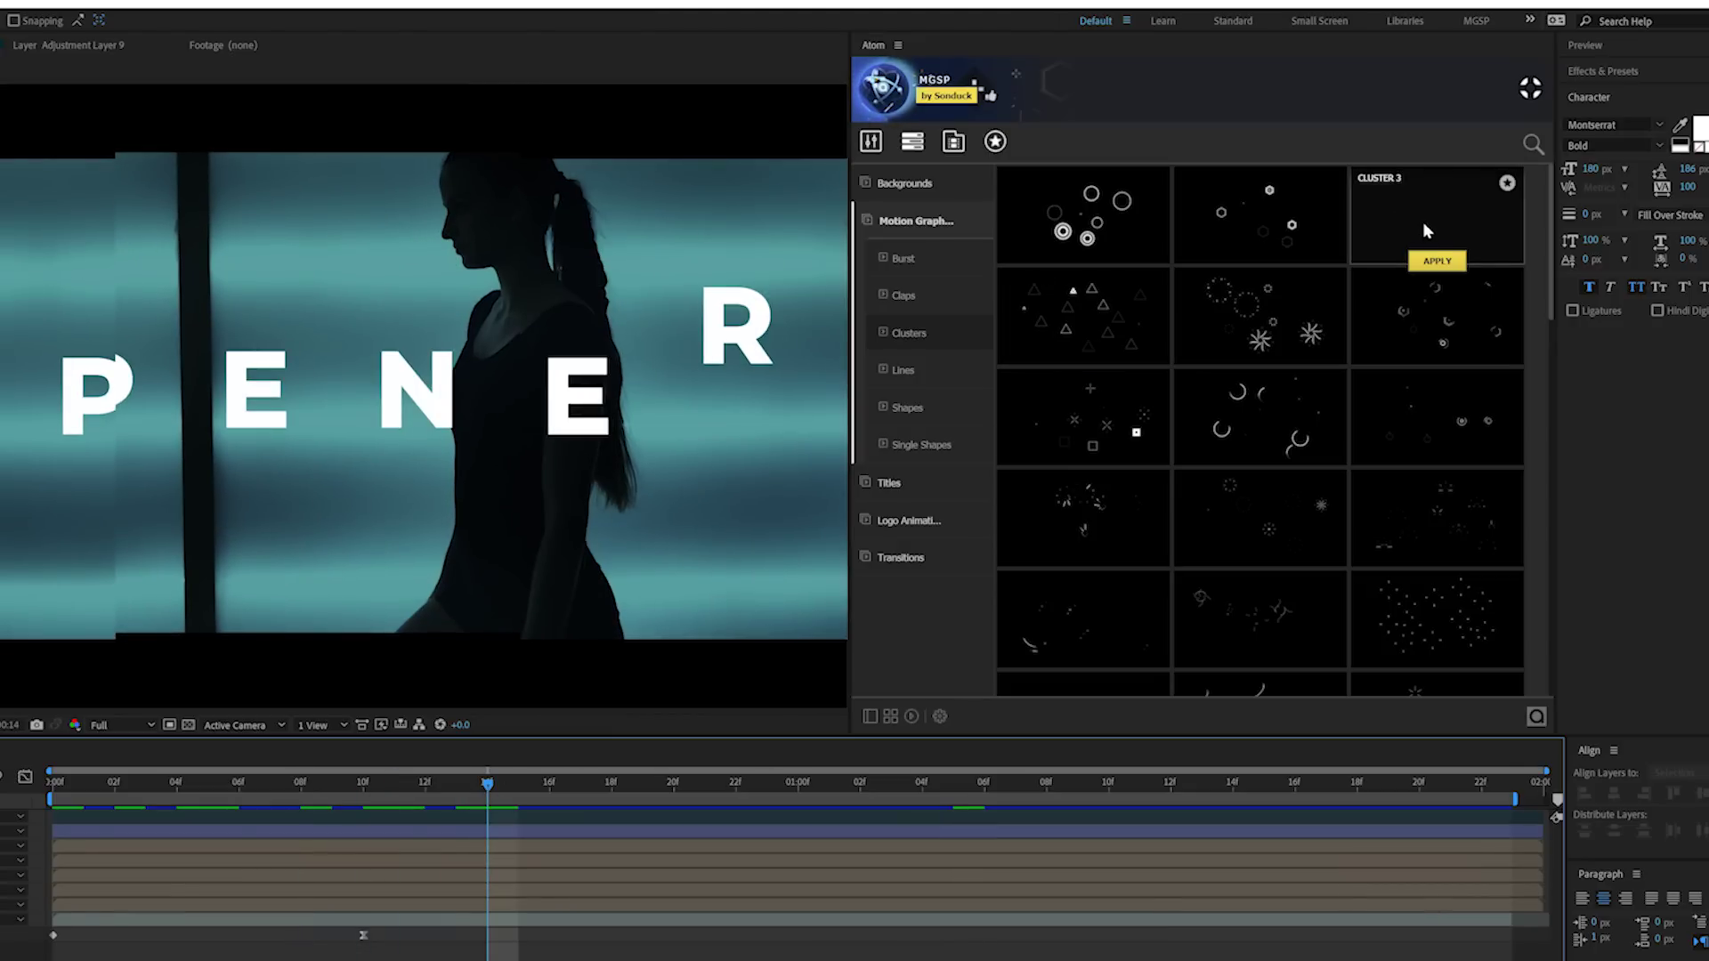
# - Apply the Cluster 3 preset and change its line-burst Color 2 from yellow to green
pyautogui.click(1433, 263)
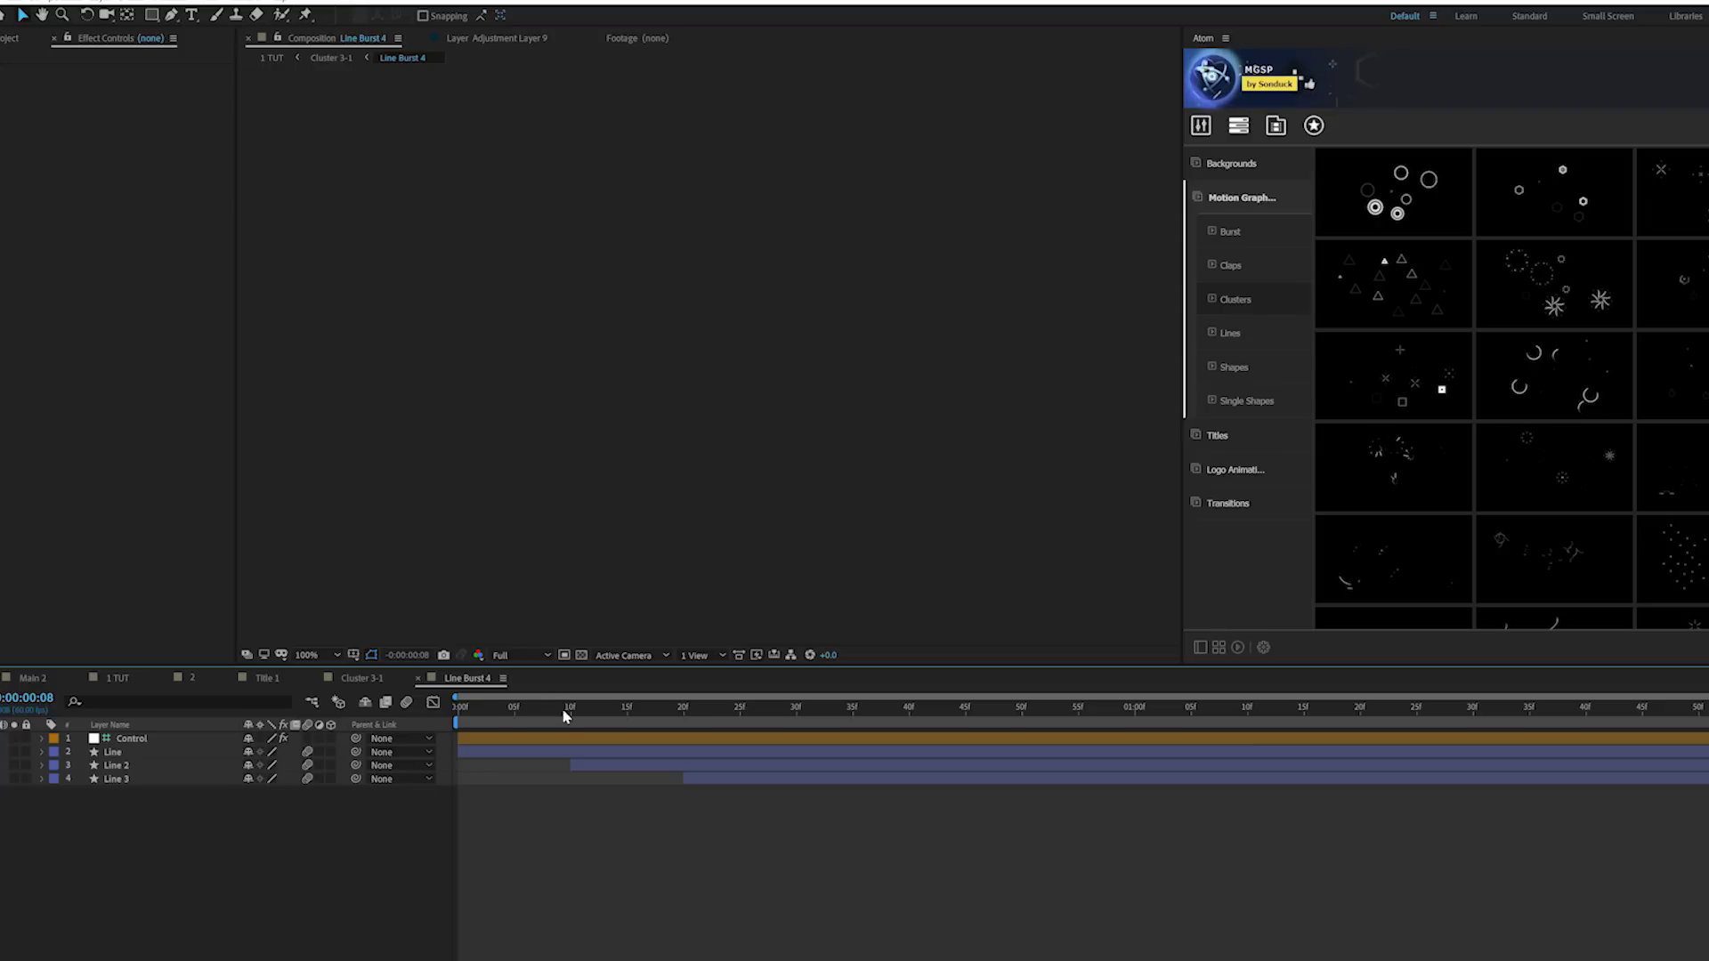
pyautogui.moveTo(562, 712); pyautogui.dragTo(902, 737)
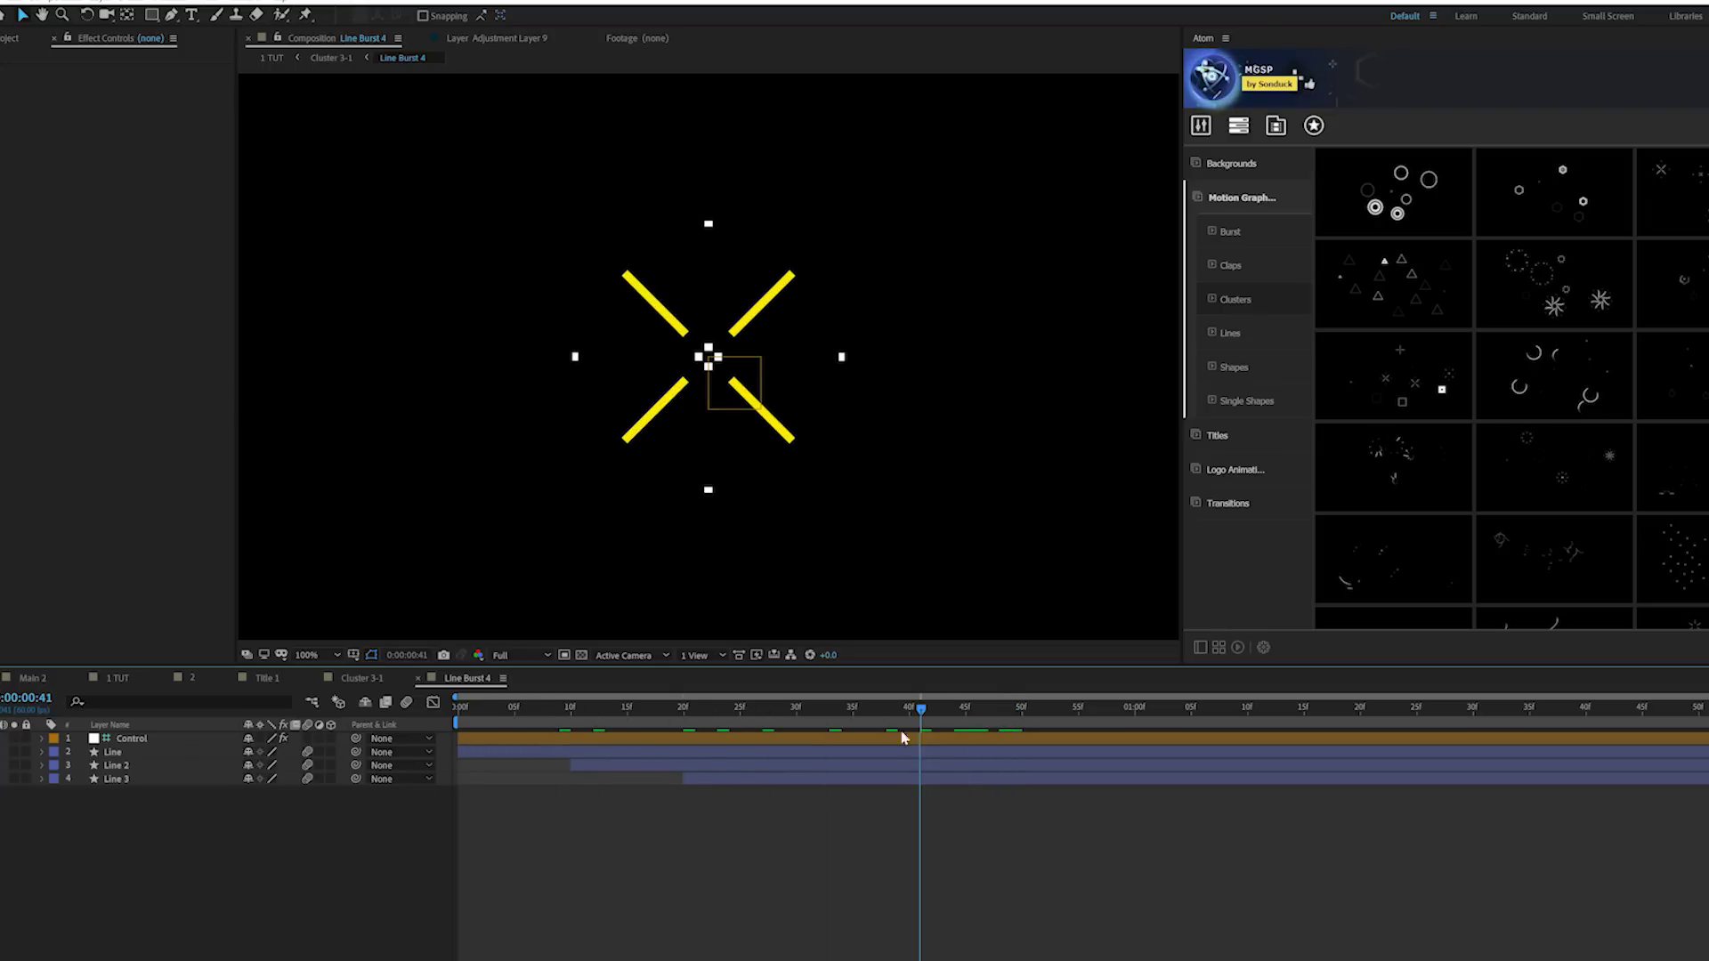
pyautogui.click(133, 739)
pyautogui.click(130, 139)
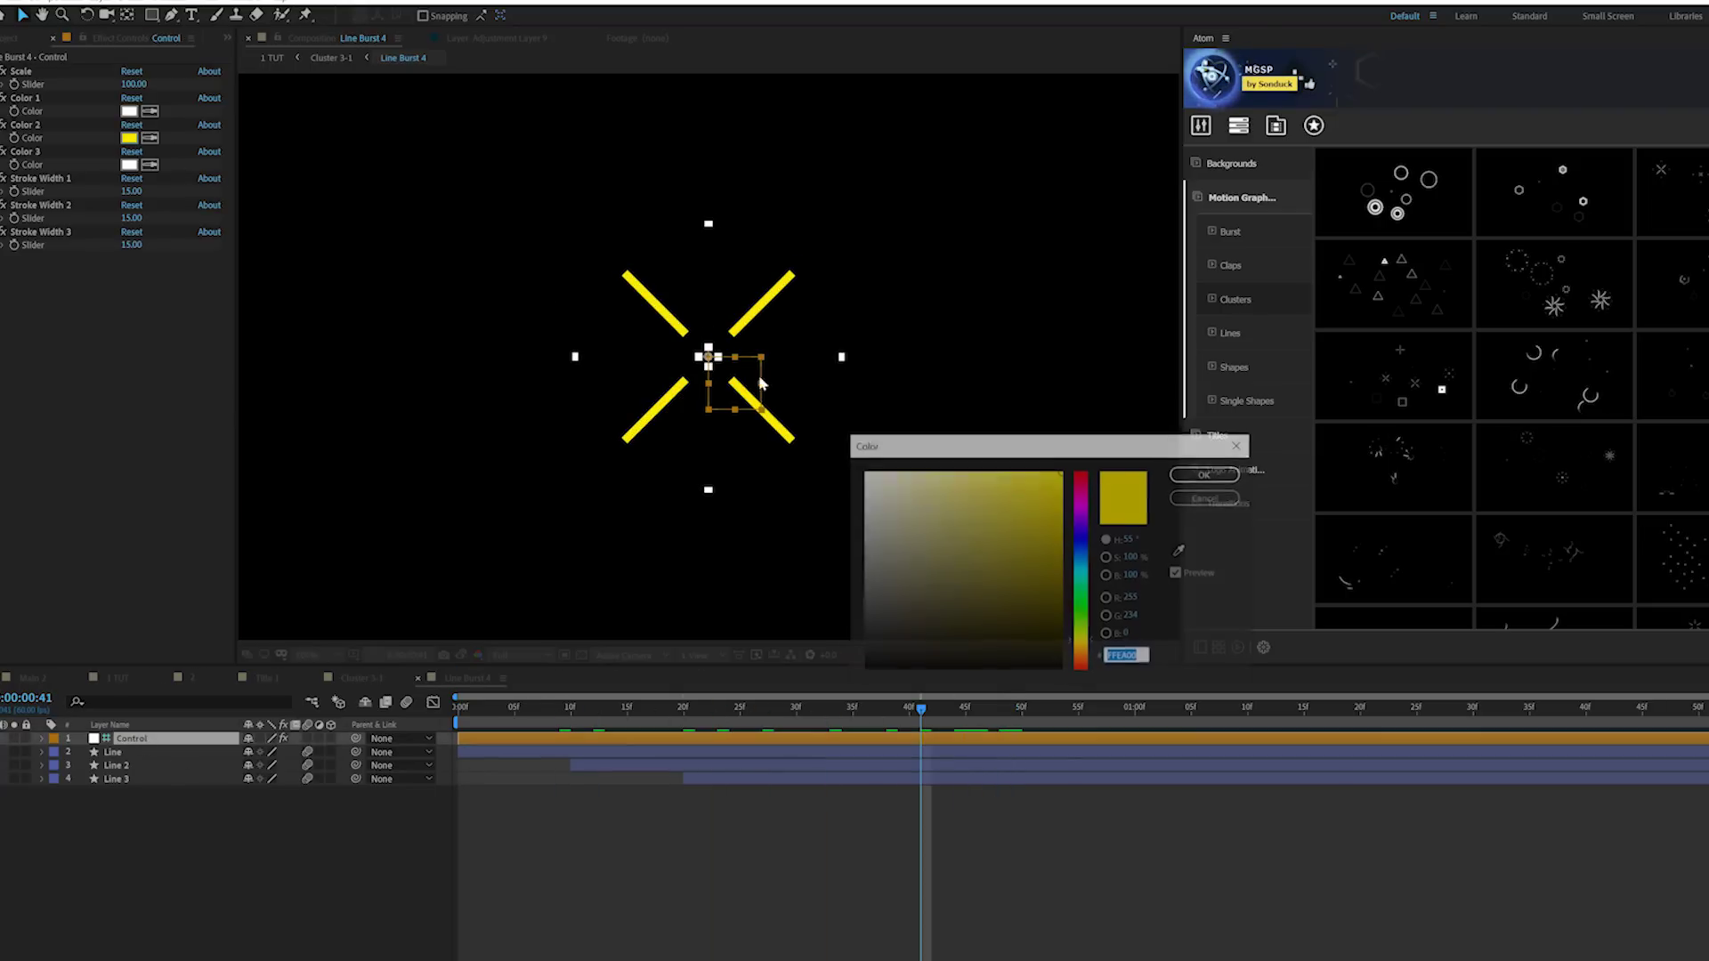
pyautogui.click(1083, 585)
pyautogui.click(1193, 474)
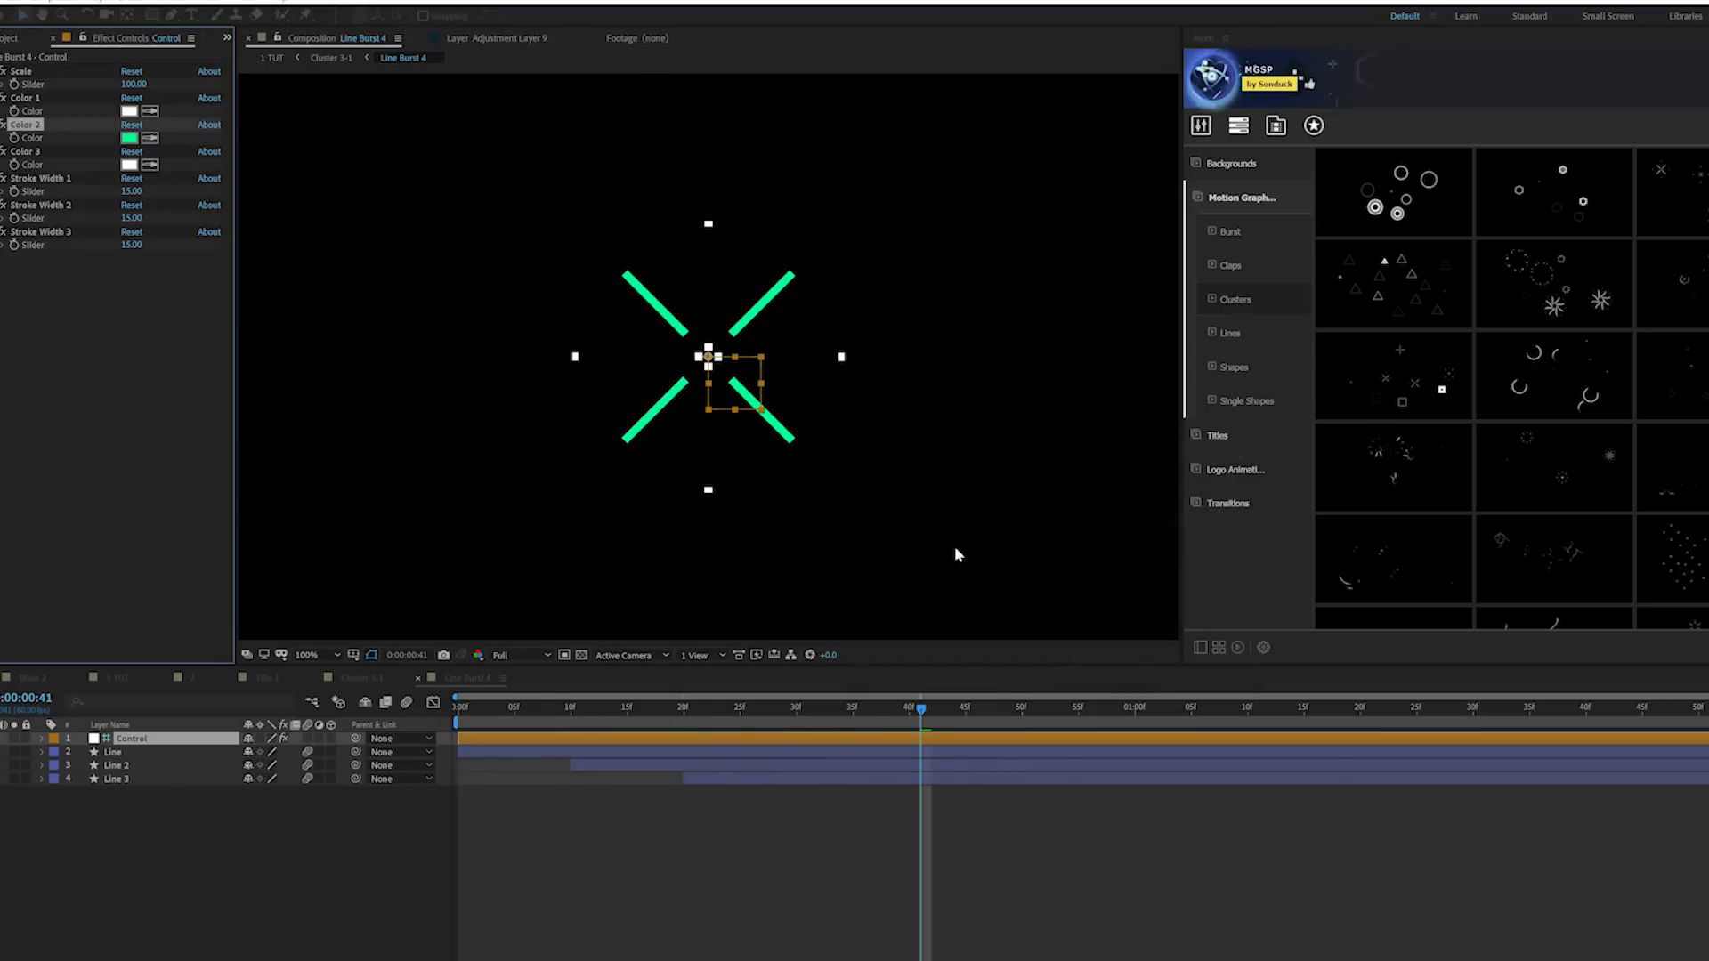
pyautogui.click(138, 678)
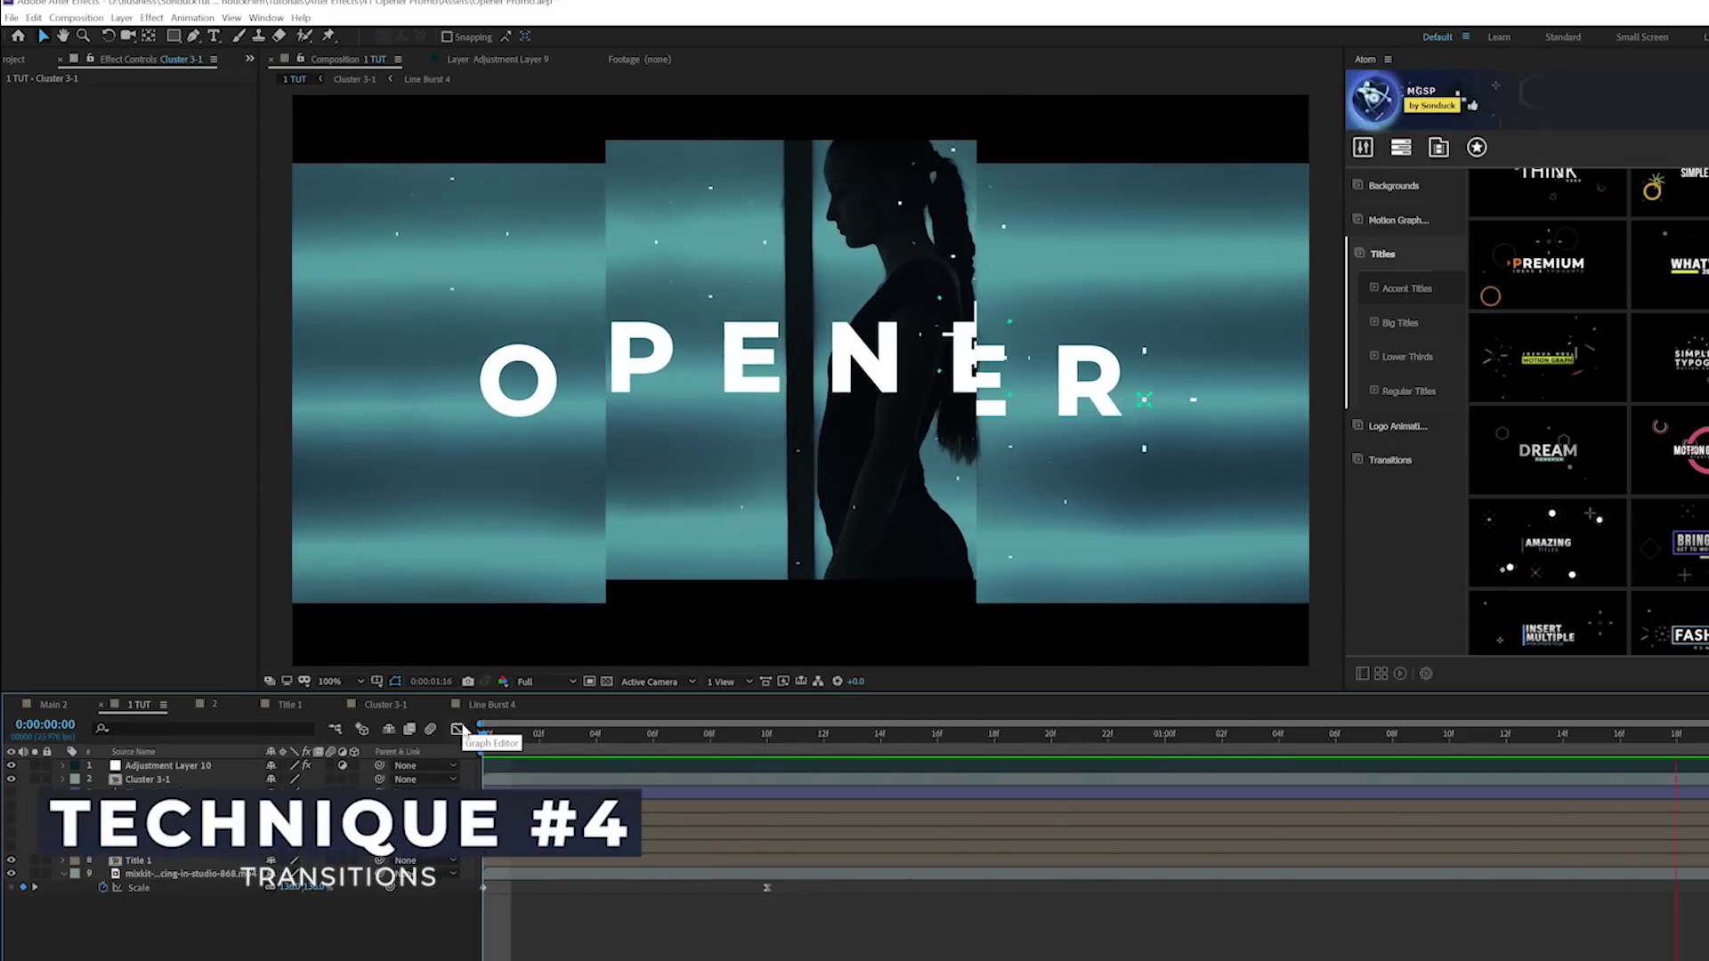
# - Precompose every OPENER layer as 'Slide 1' and review the 1 TUT composition settings
pyautogui.moveTo(132, 940); pyautogui.dragTo(149, 767)
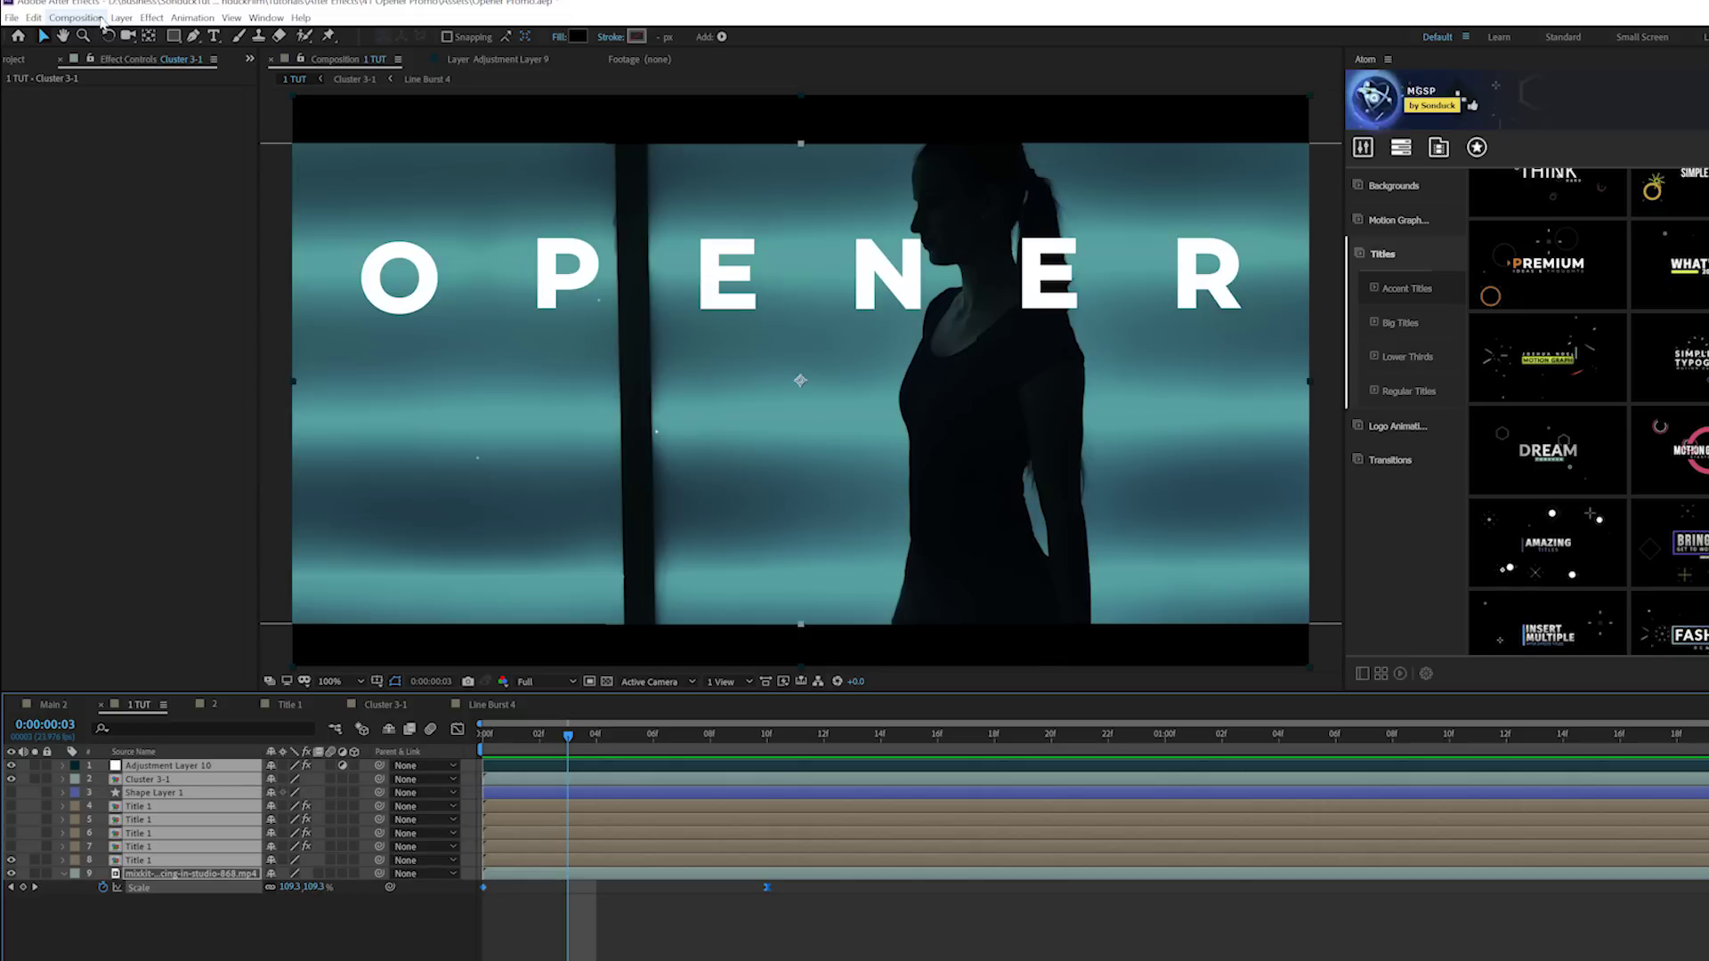
pyautogui.hotkey('ctrl', 'shift', 'c')
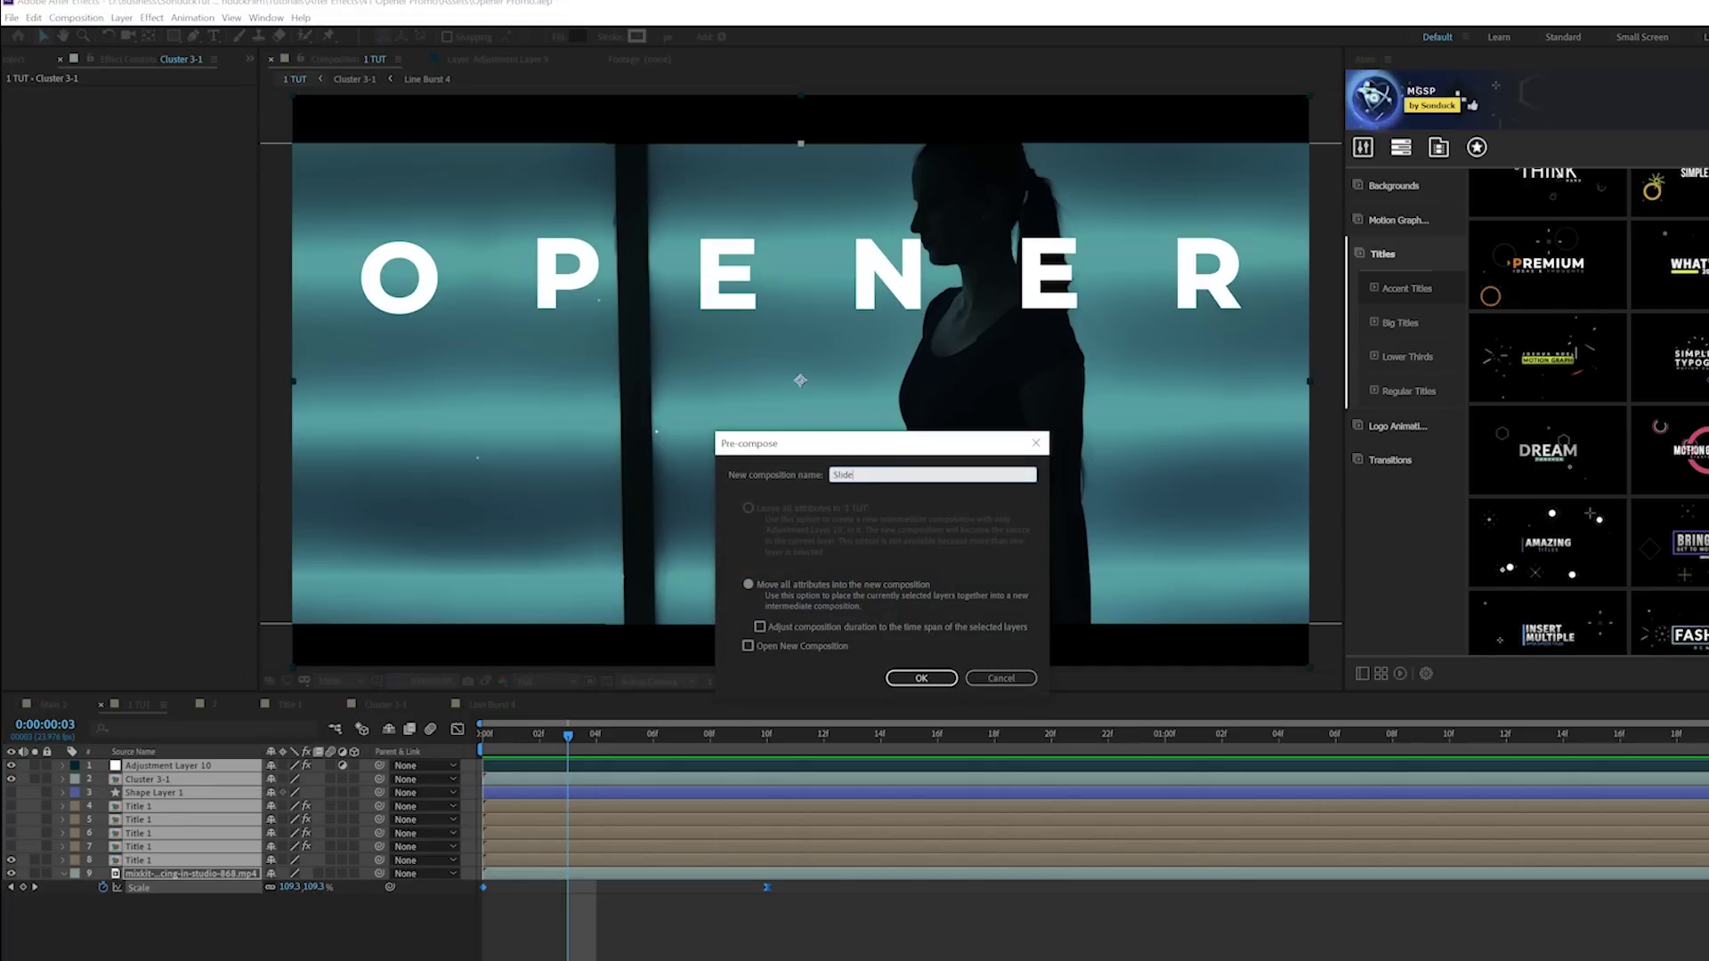
pyautogui.press('Return')
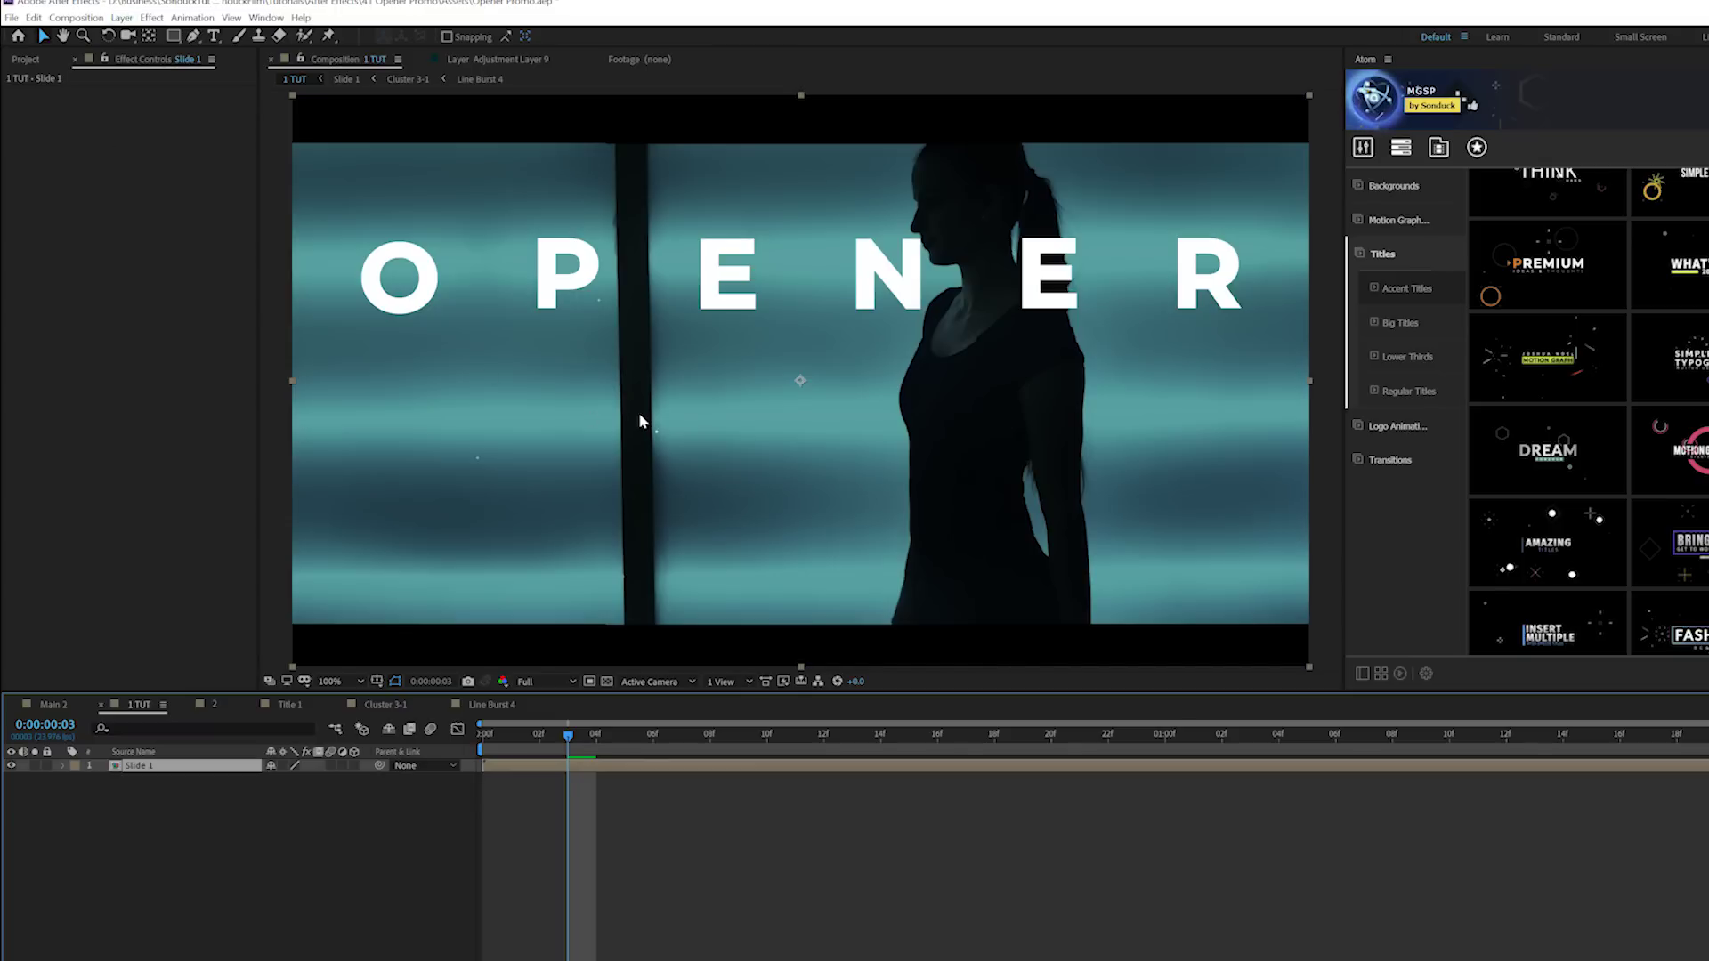
pyautogui.hotkey('ctrl', 'k')
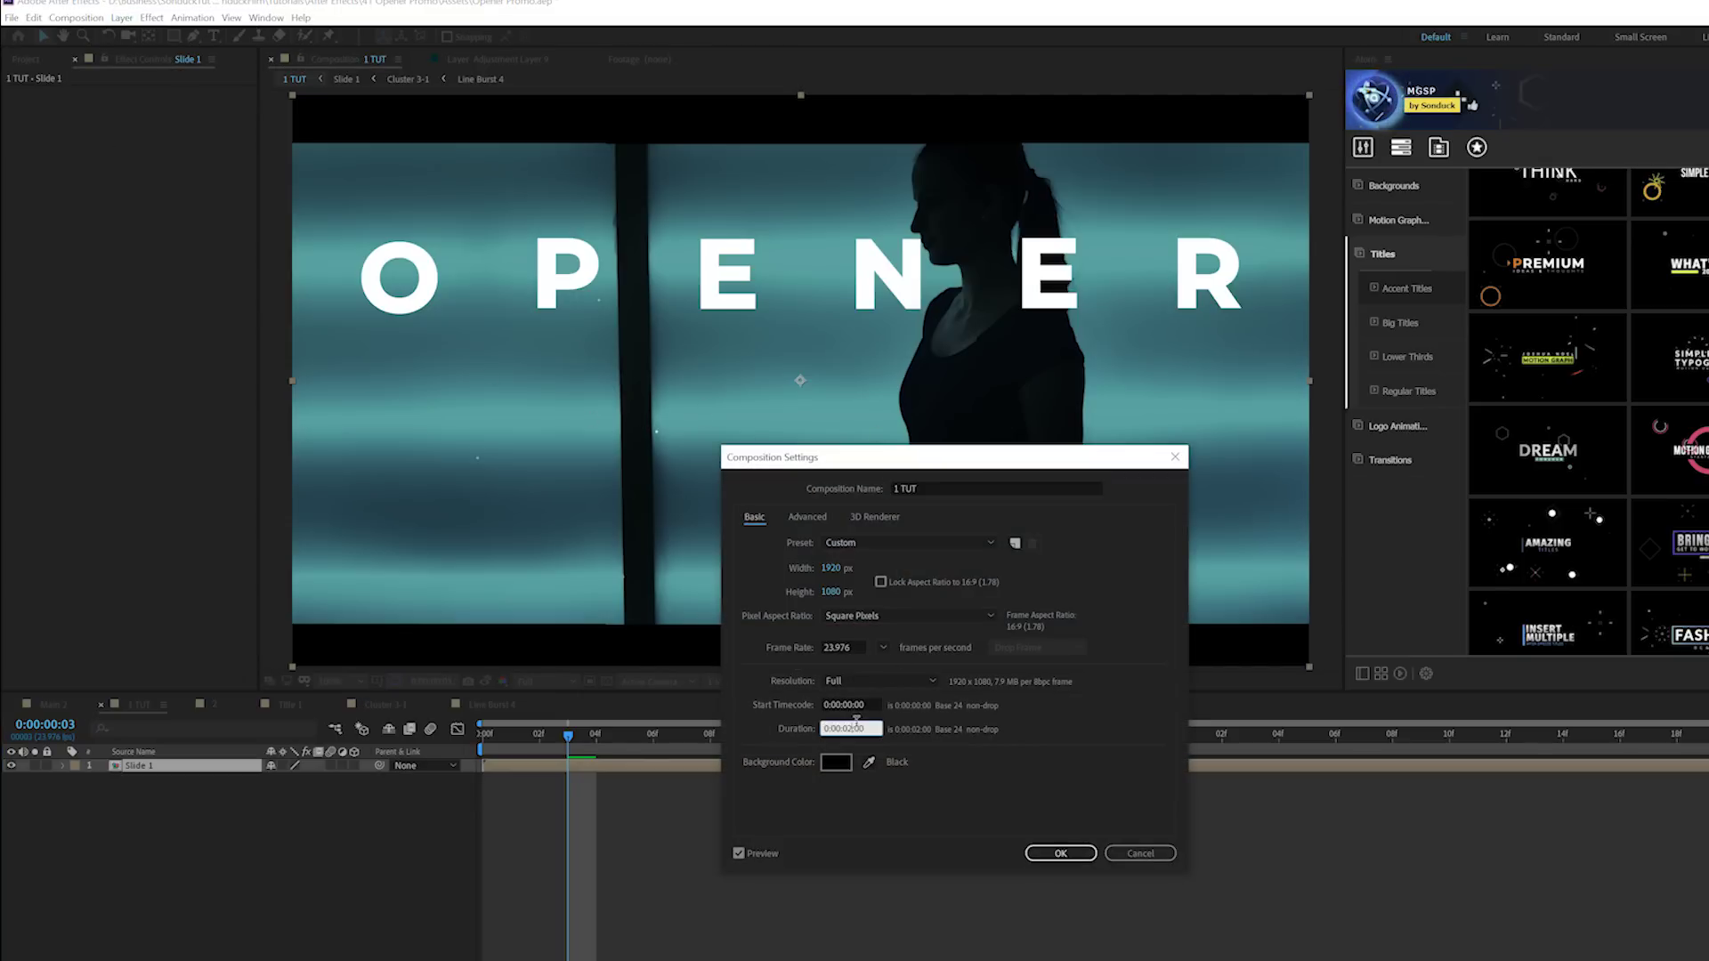
pyautogui.press('Return')
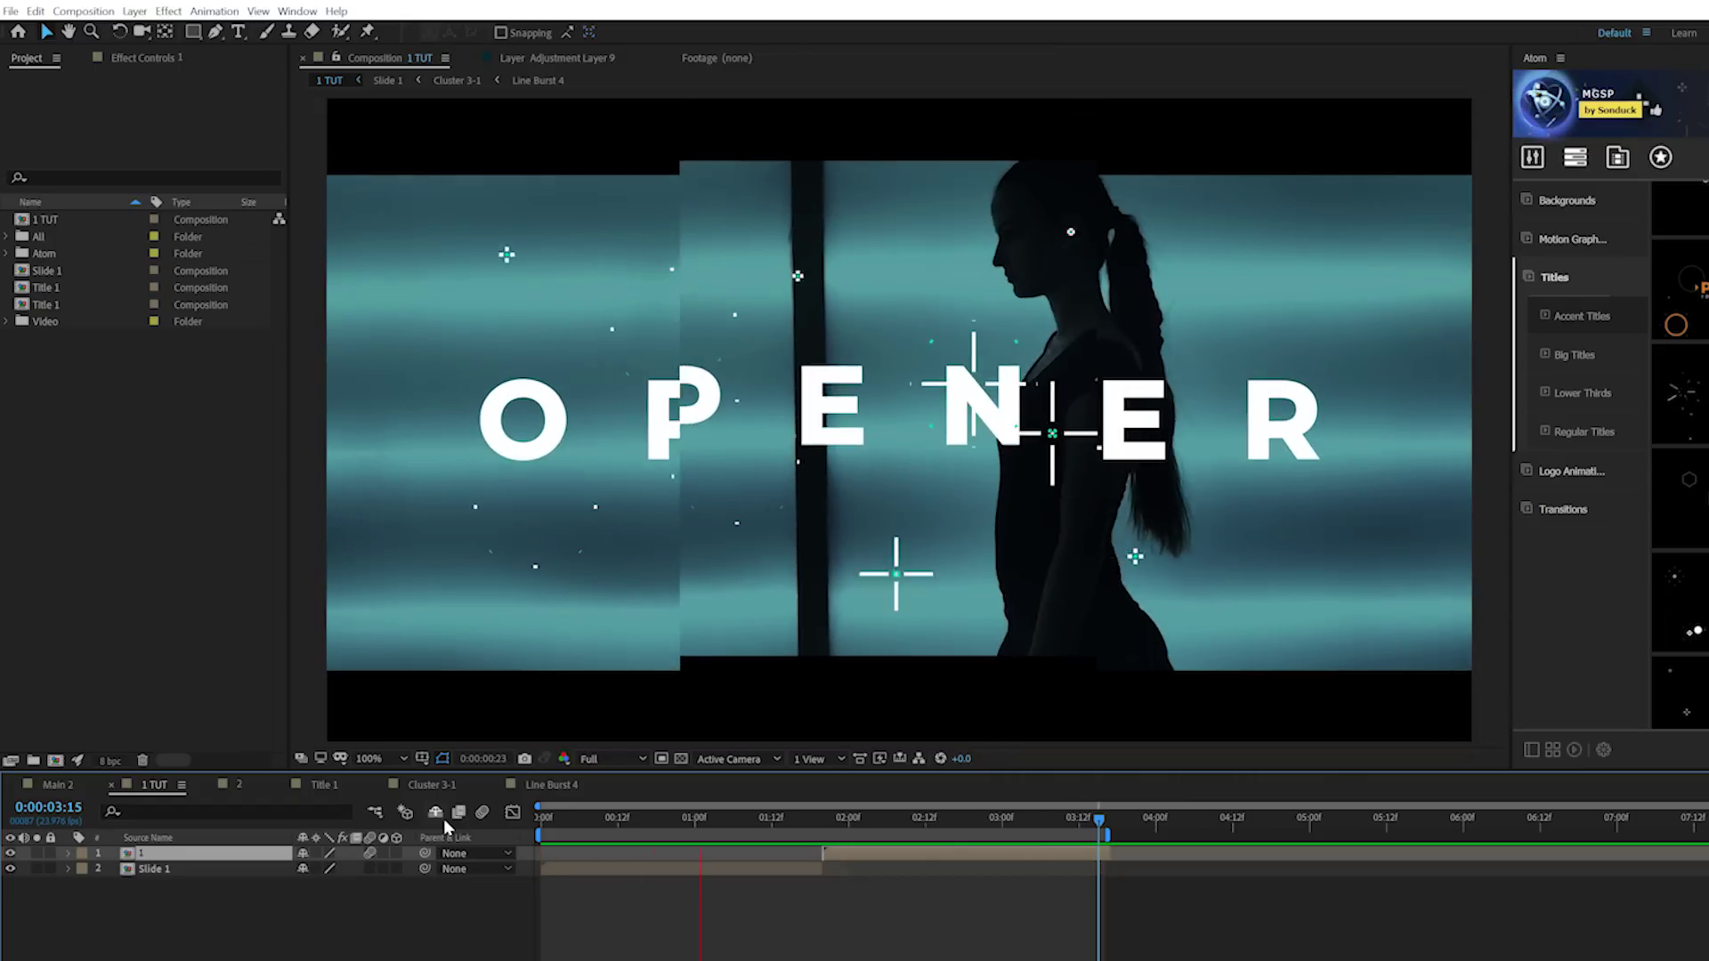
# - Stop the preview and add a new adjustment layer on top of the 1 TUT comp
pyautogui.press('space')
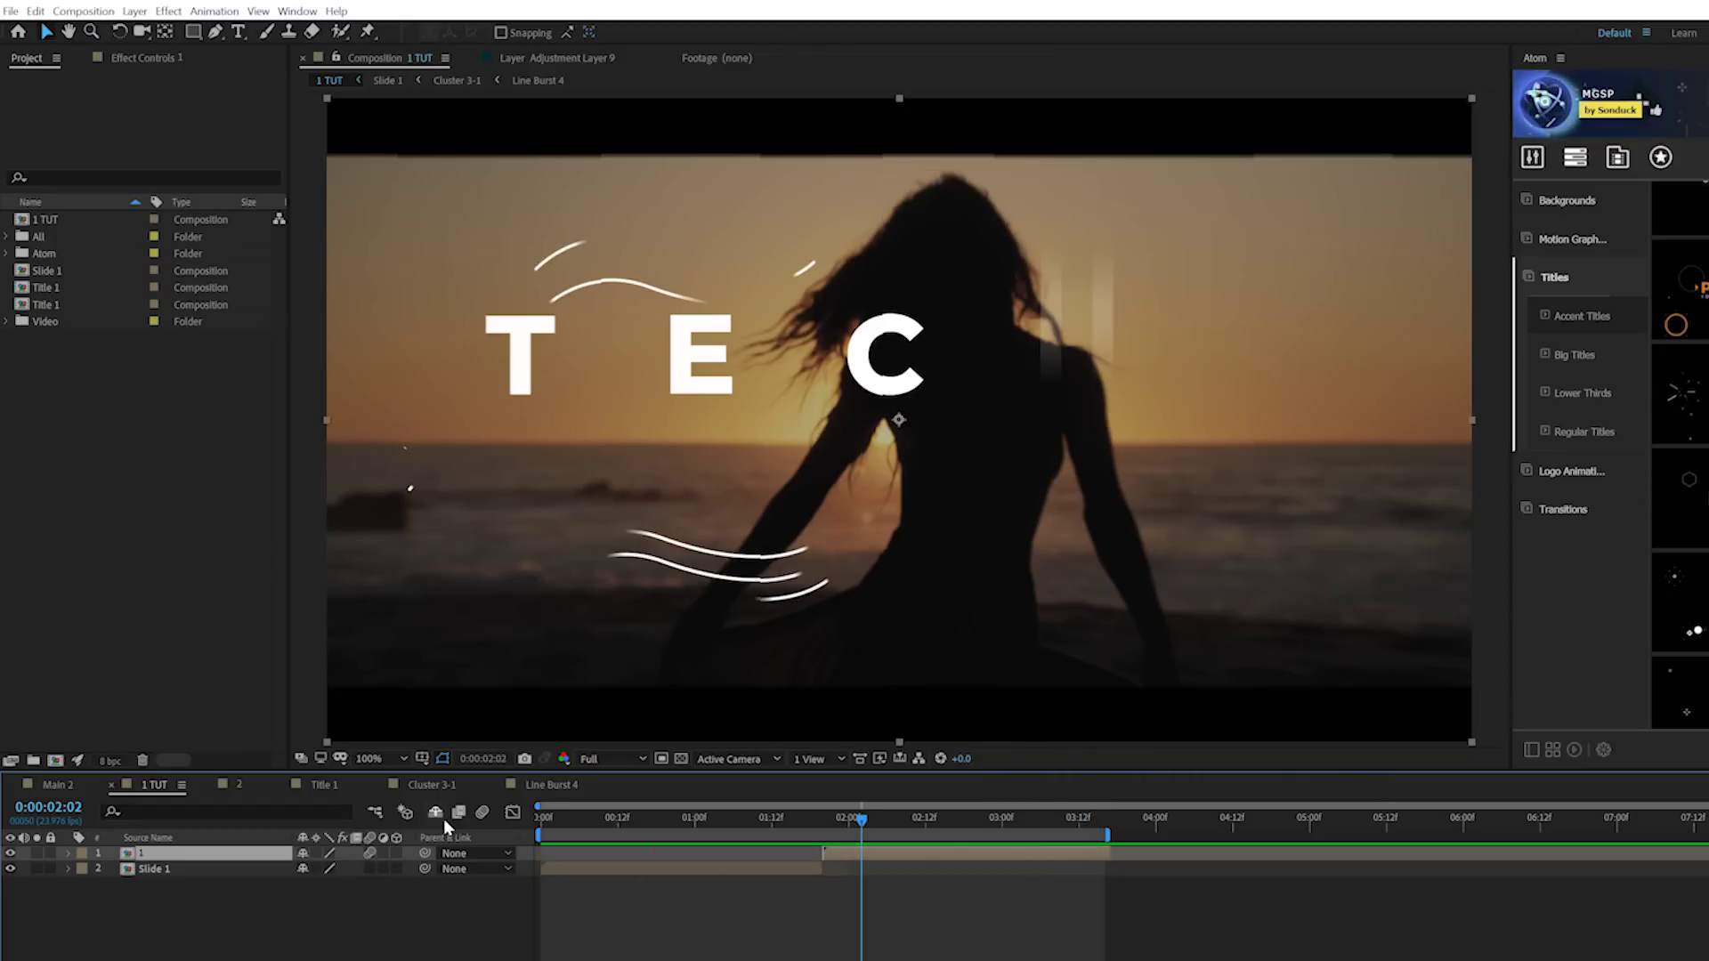
pyautogui.click(313, 874)
pyautogui.click(135, 11)
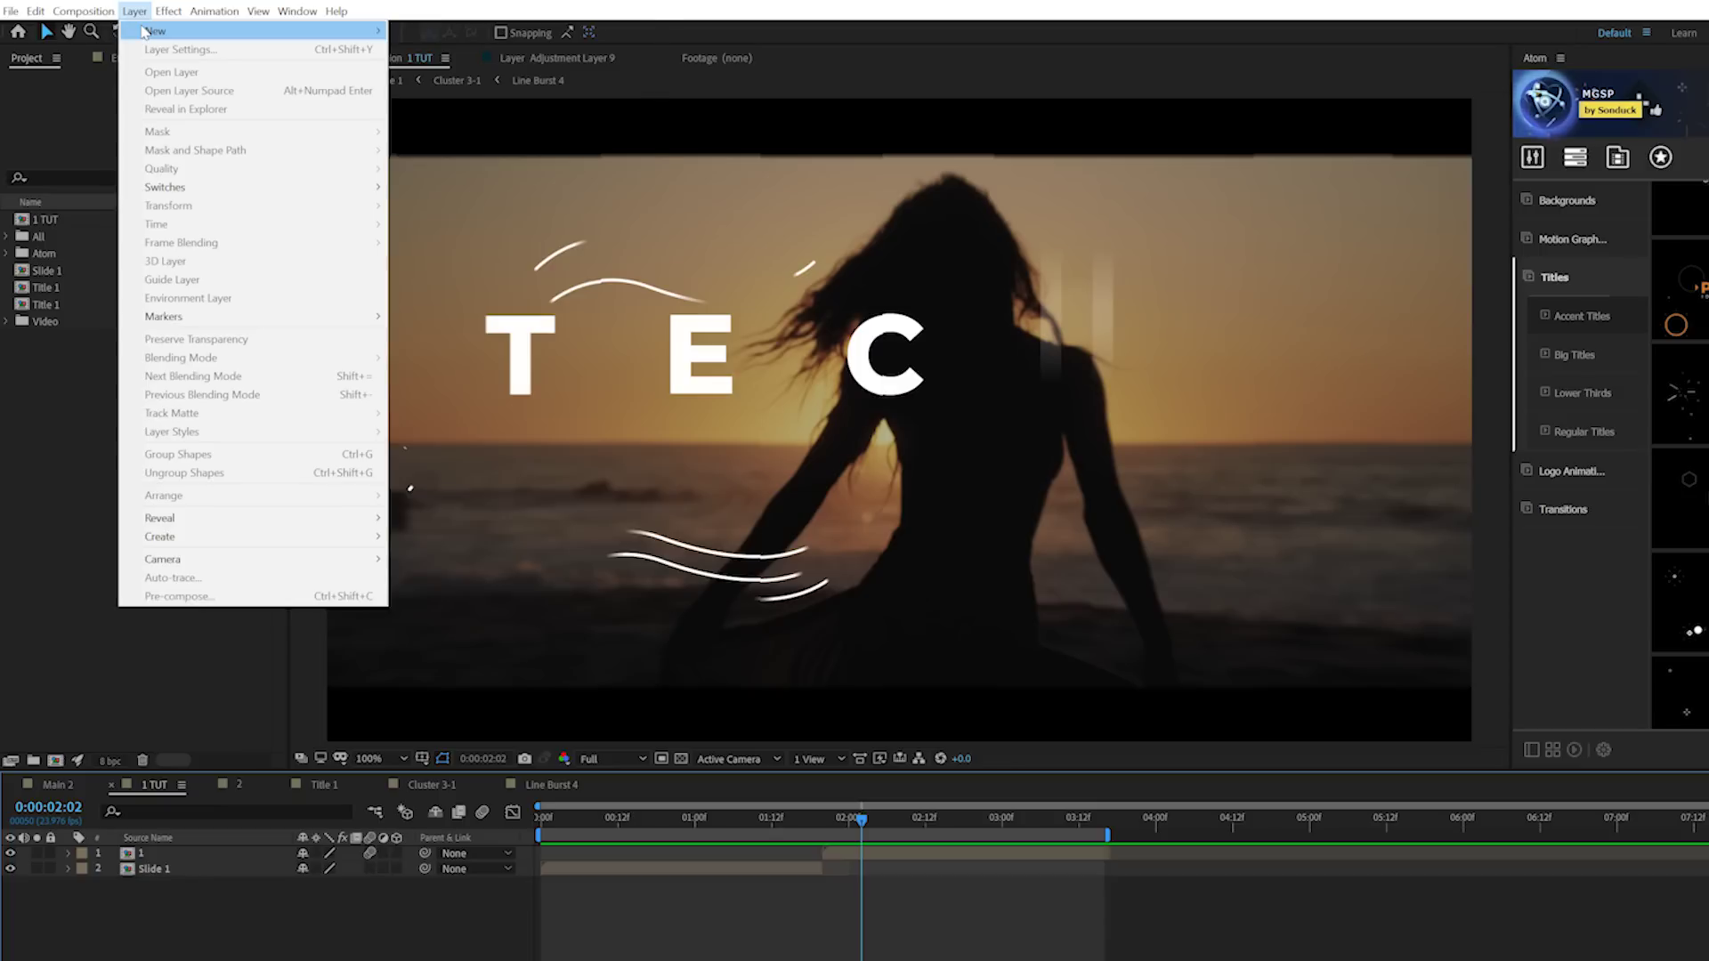
pyautogui.moveTo(157, 30)
pyautogui.click(455, 144)
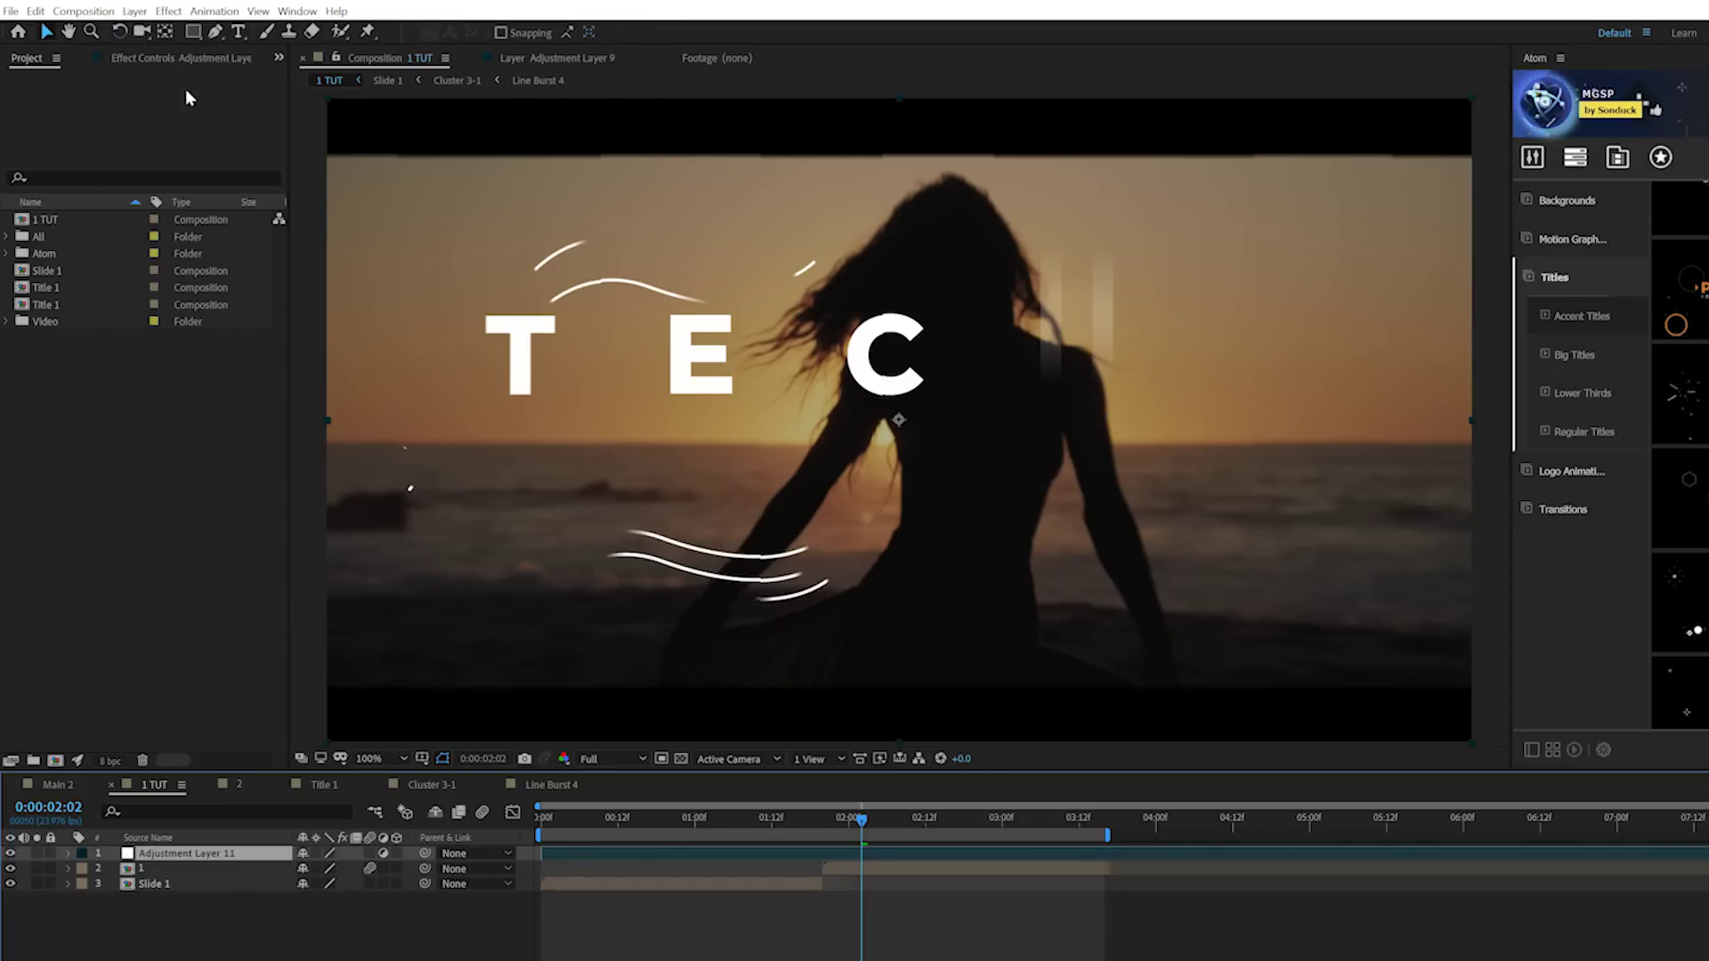
# - Apply Stylize > Motion Tile to the adjustment layer and return to the OPENER frame
pyautogui.click(172, 12)
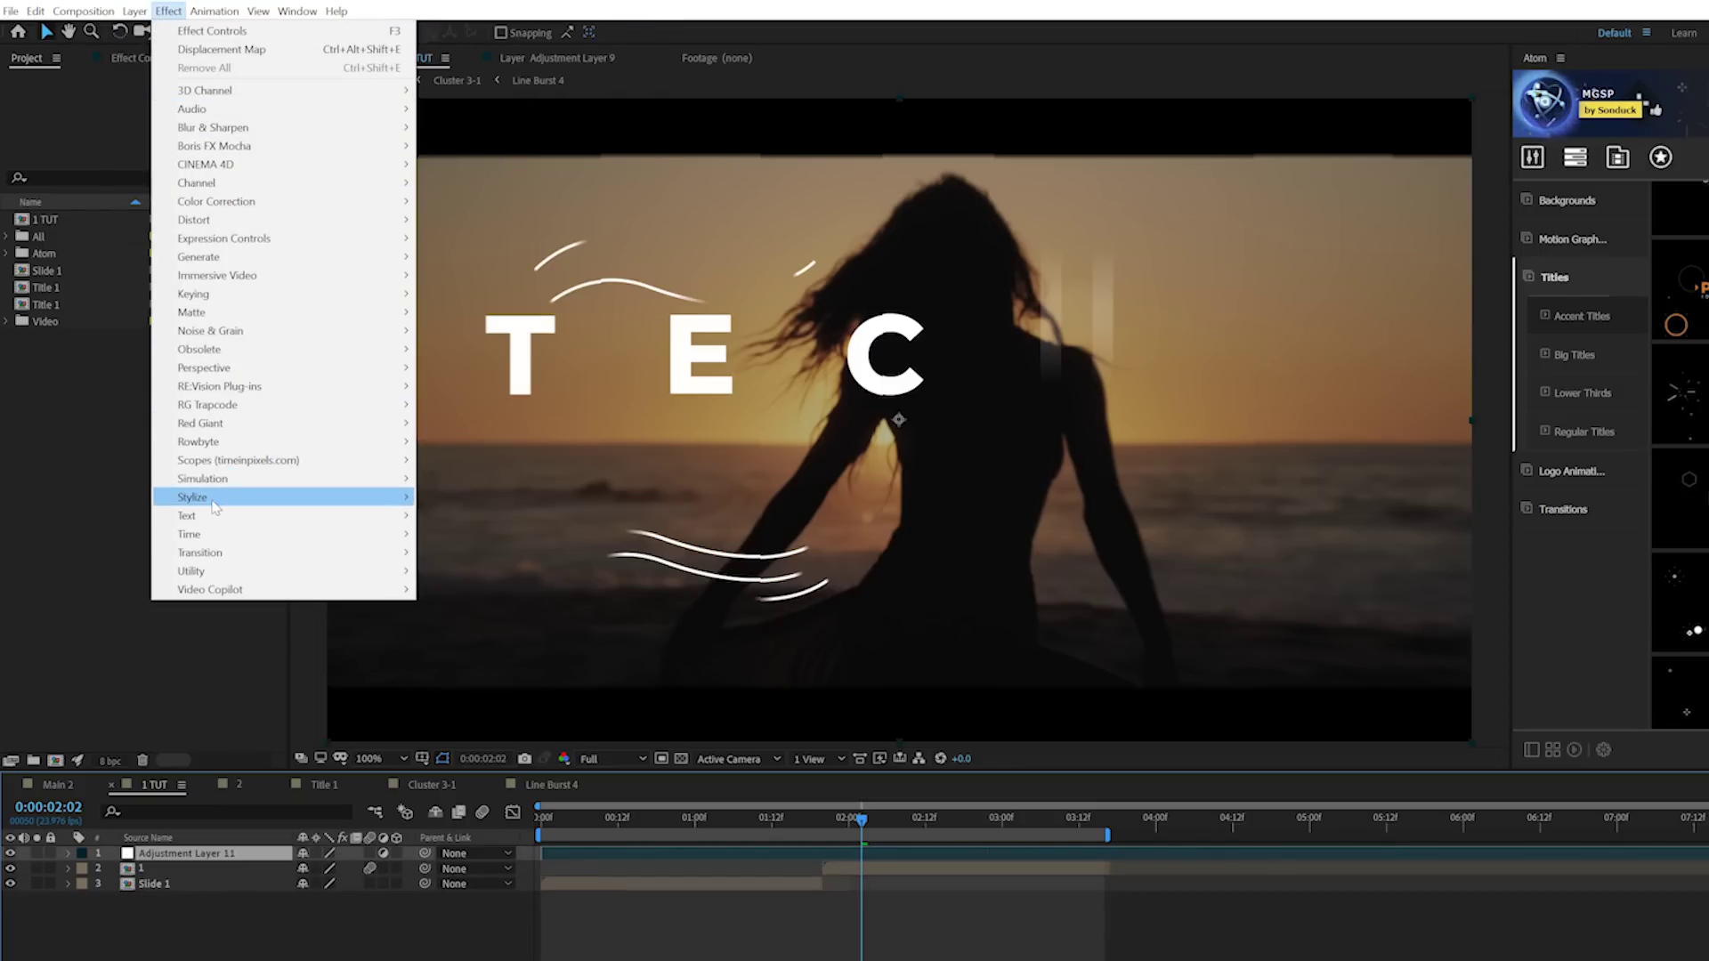
pyautogui.moveTo(214, 508)
pyautogui.click(479, 829)
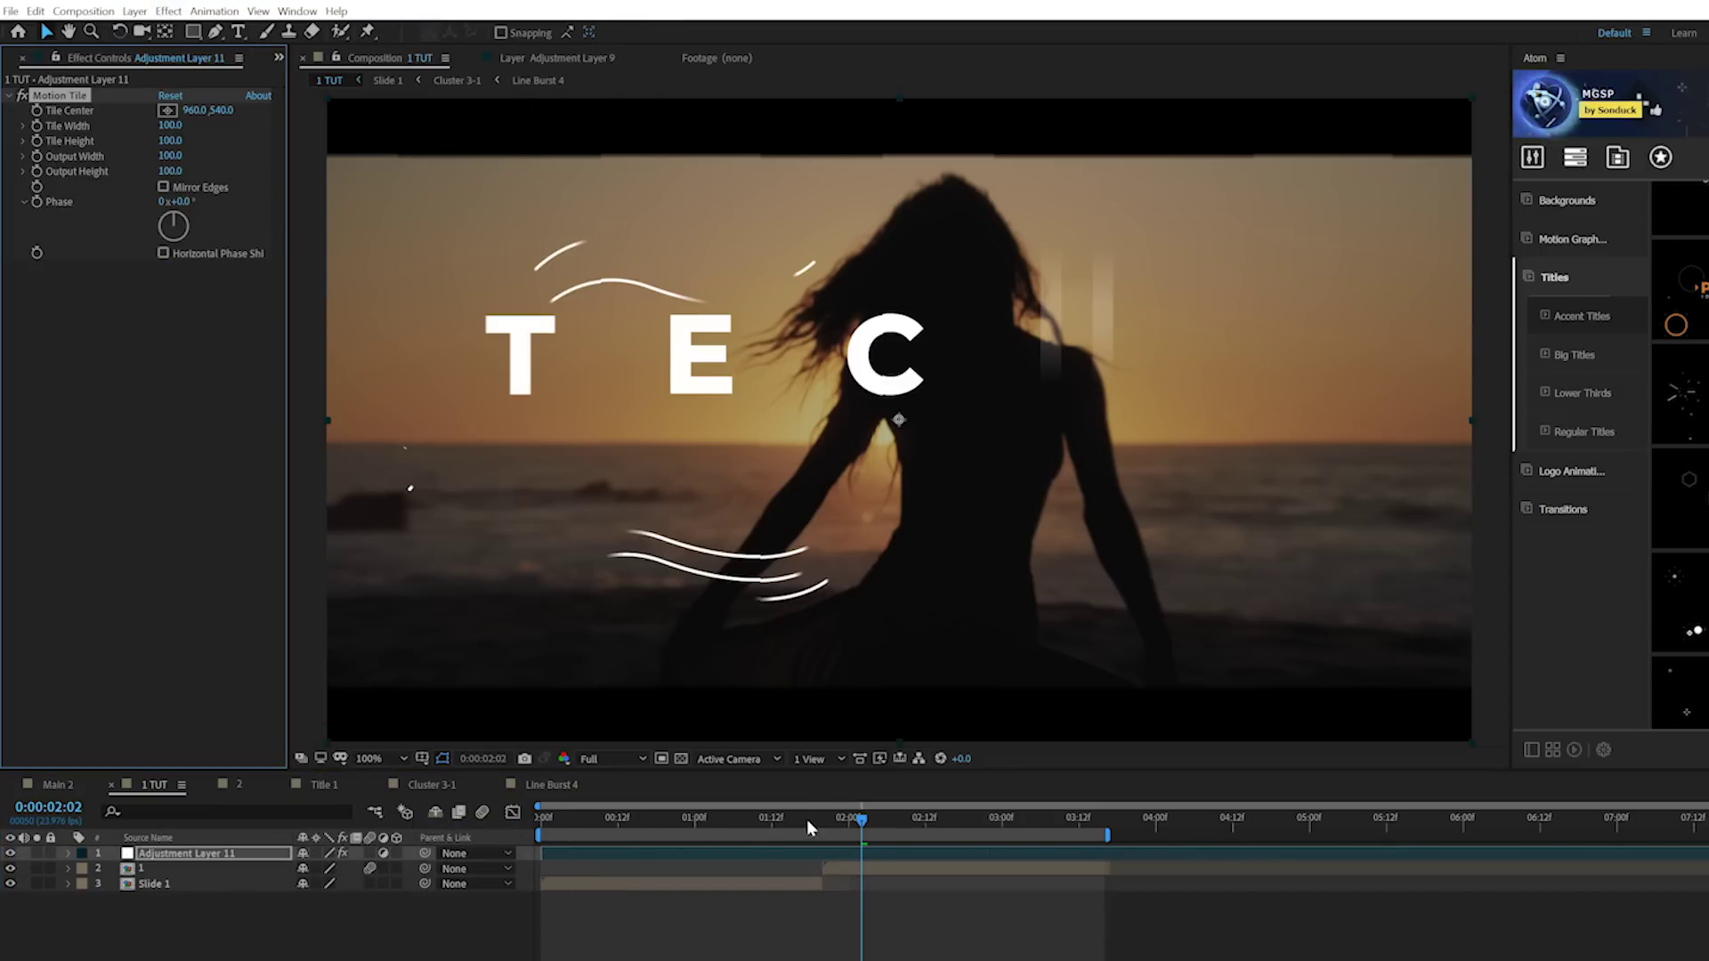
pyautogui.moveTo(810, 828); pyautogui.dragTo(766, 830)
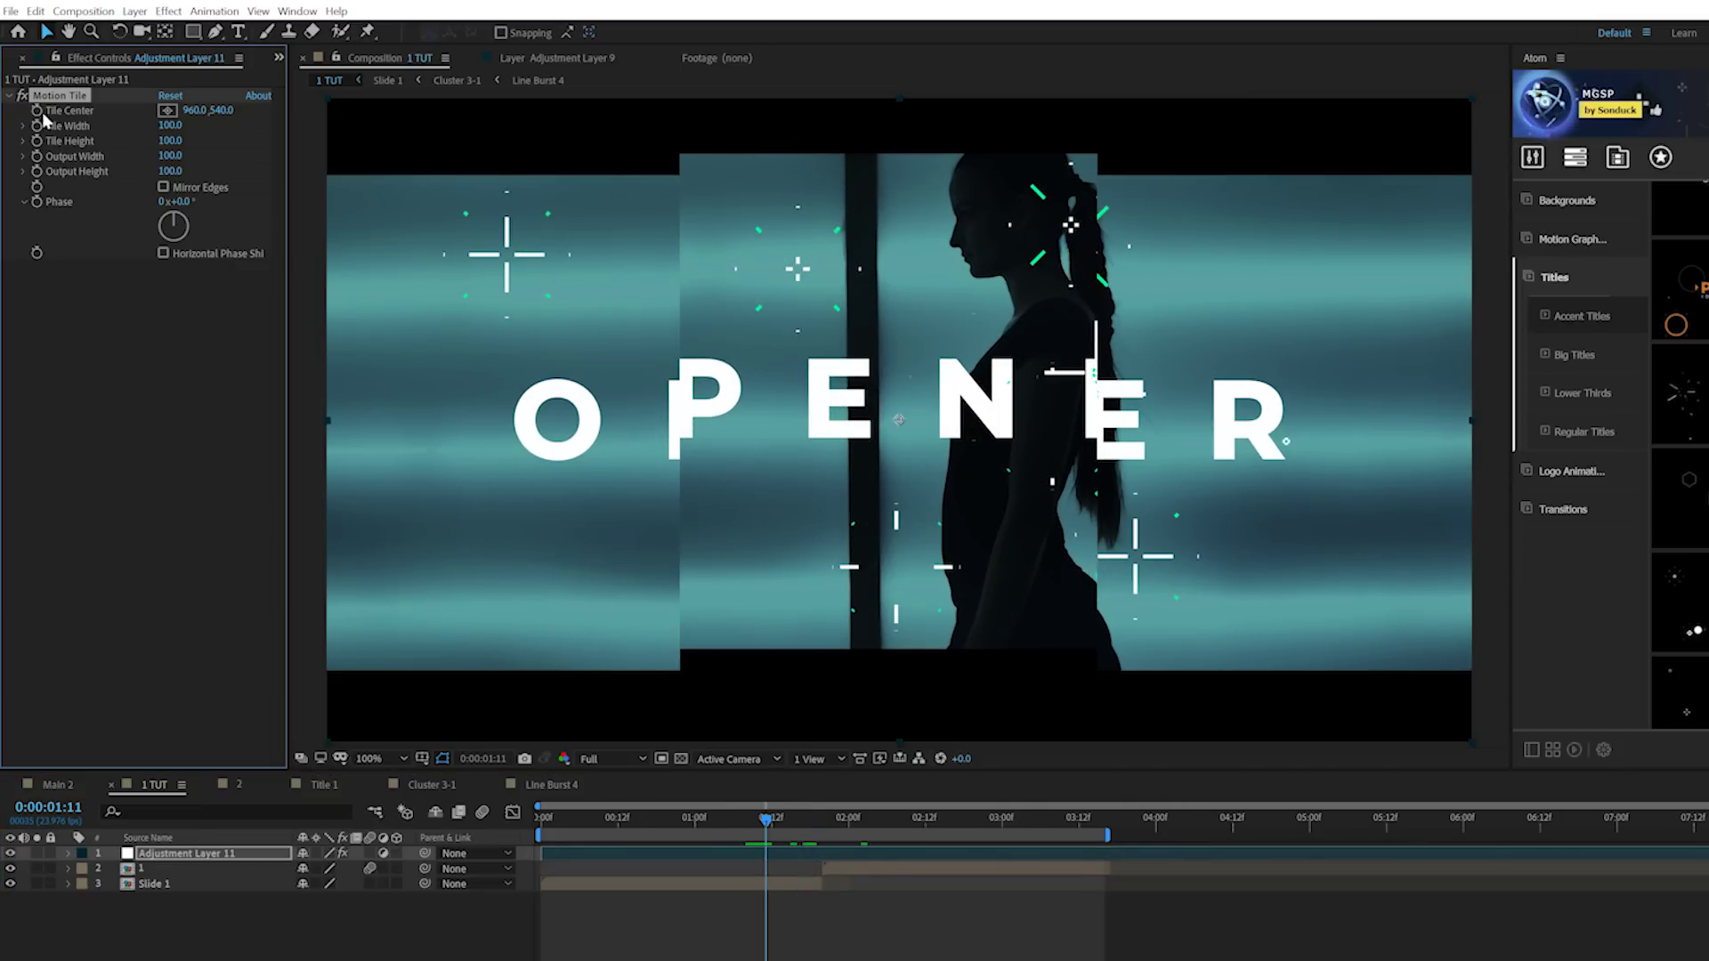
# - Keyframe Tile Center sliding horizontally to 6719, 540 at 0:00:02:05, with Easy Ease keyframes
pyautogui.moveTo(834, 824); pyautogui.dragTo(883, 825)
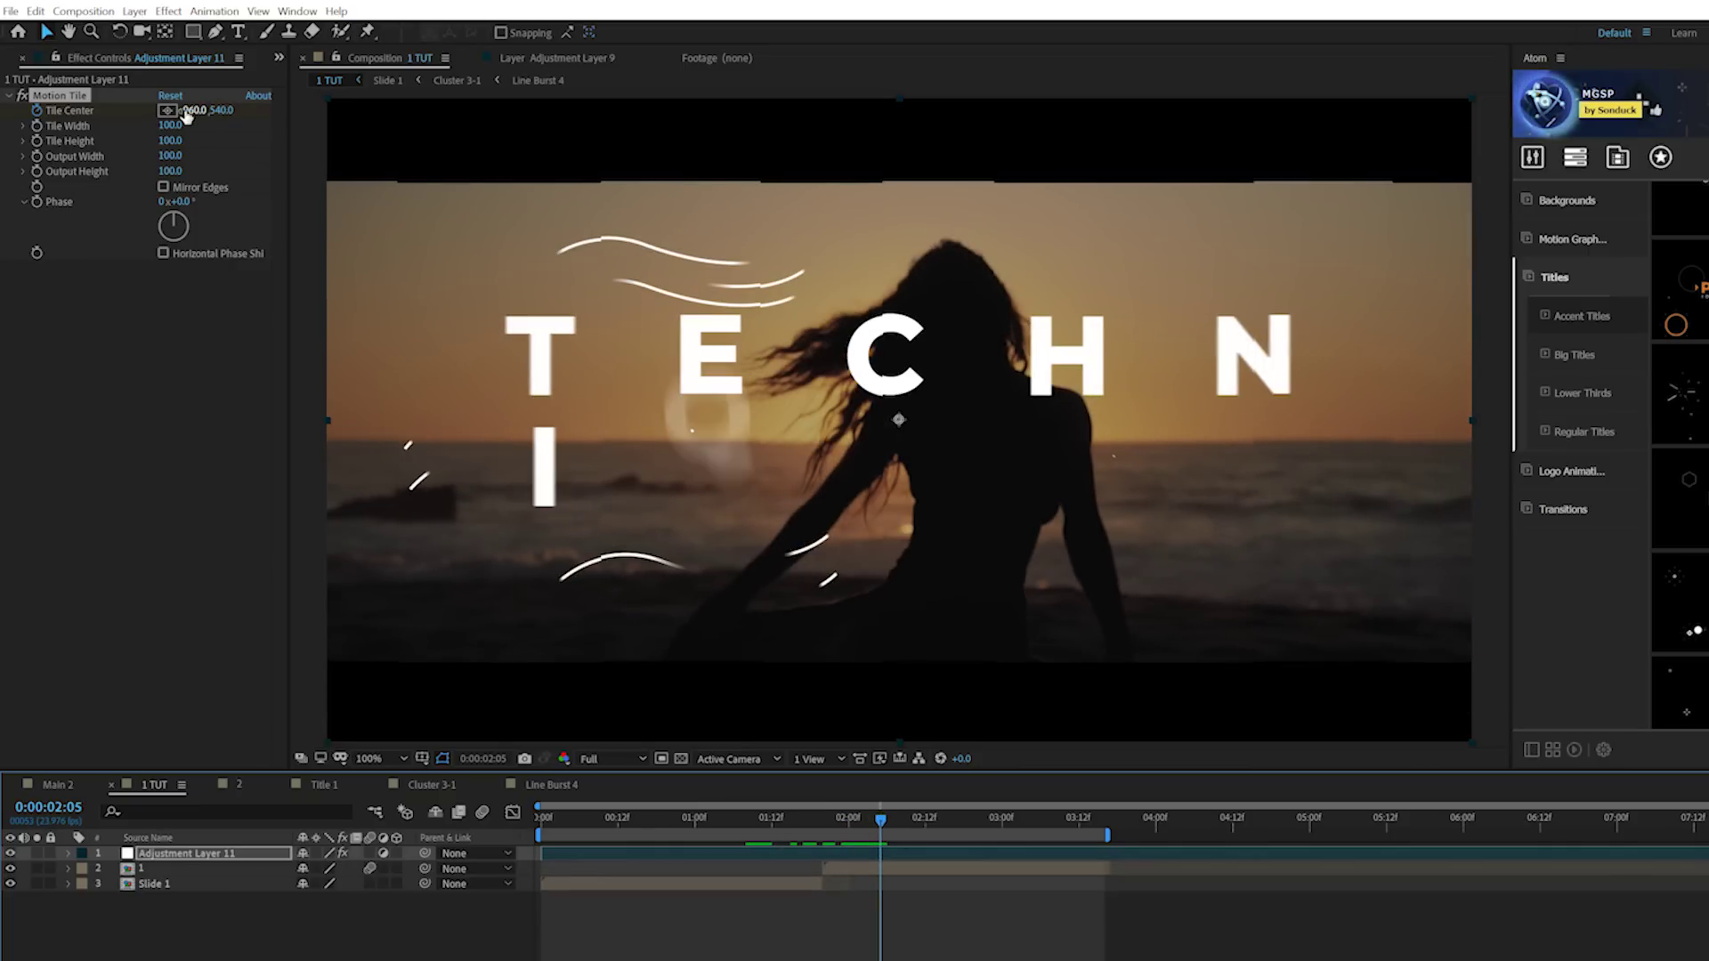
pyautogui.moveTo(187, 109); pyautogui.dragTo(492, 140)
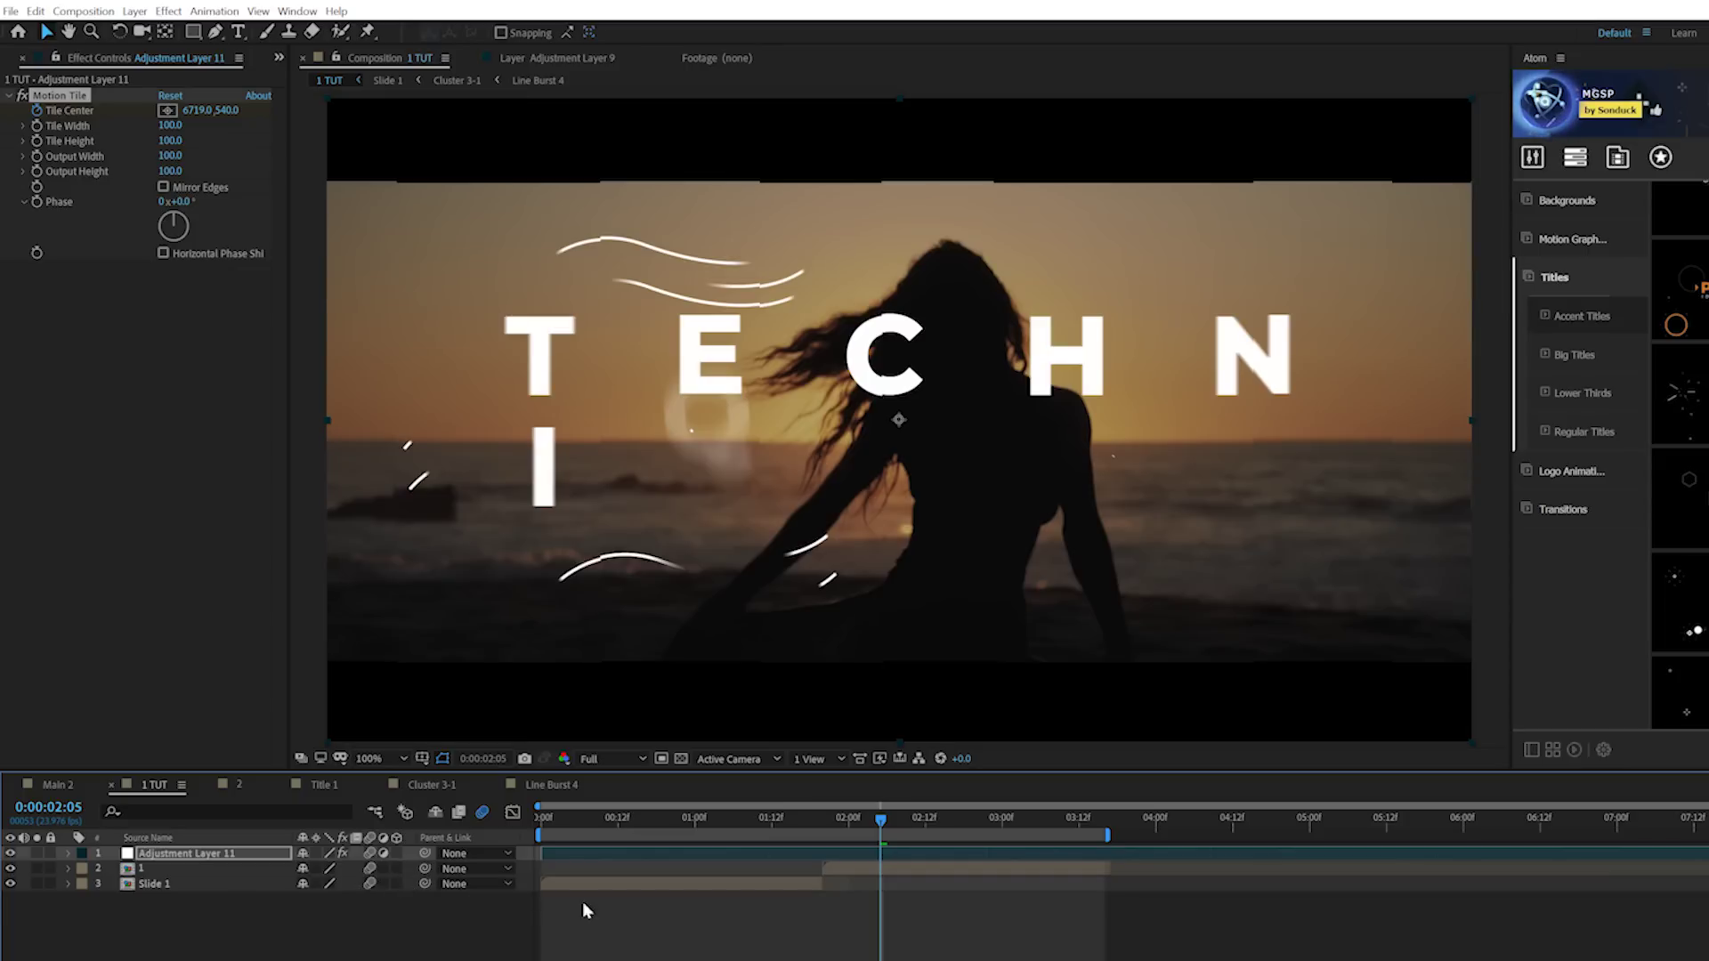
pyautogui.press('u')
pyautogui.moveTo(703, 901); pyautogui.dragTo(706, 904)
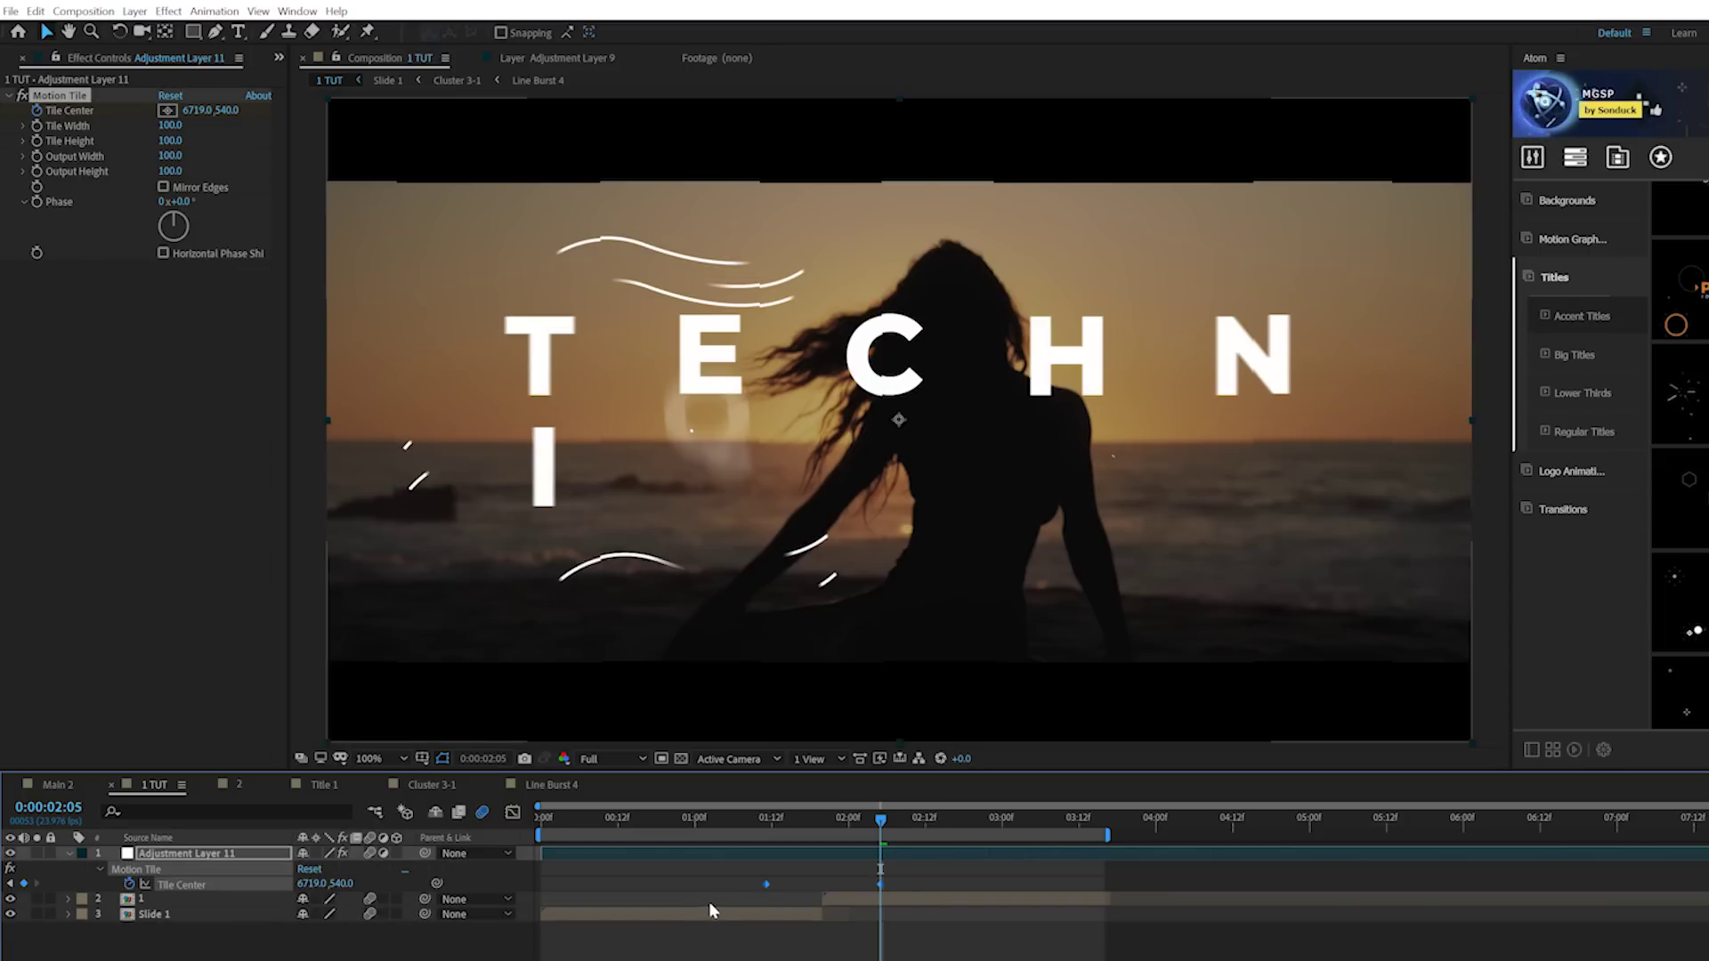
pyautogui.press('F9')
pyautogui.press('space')
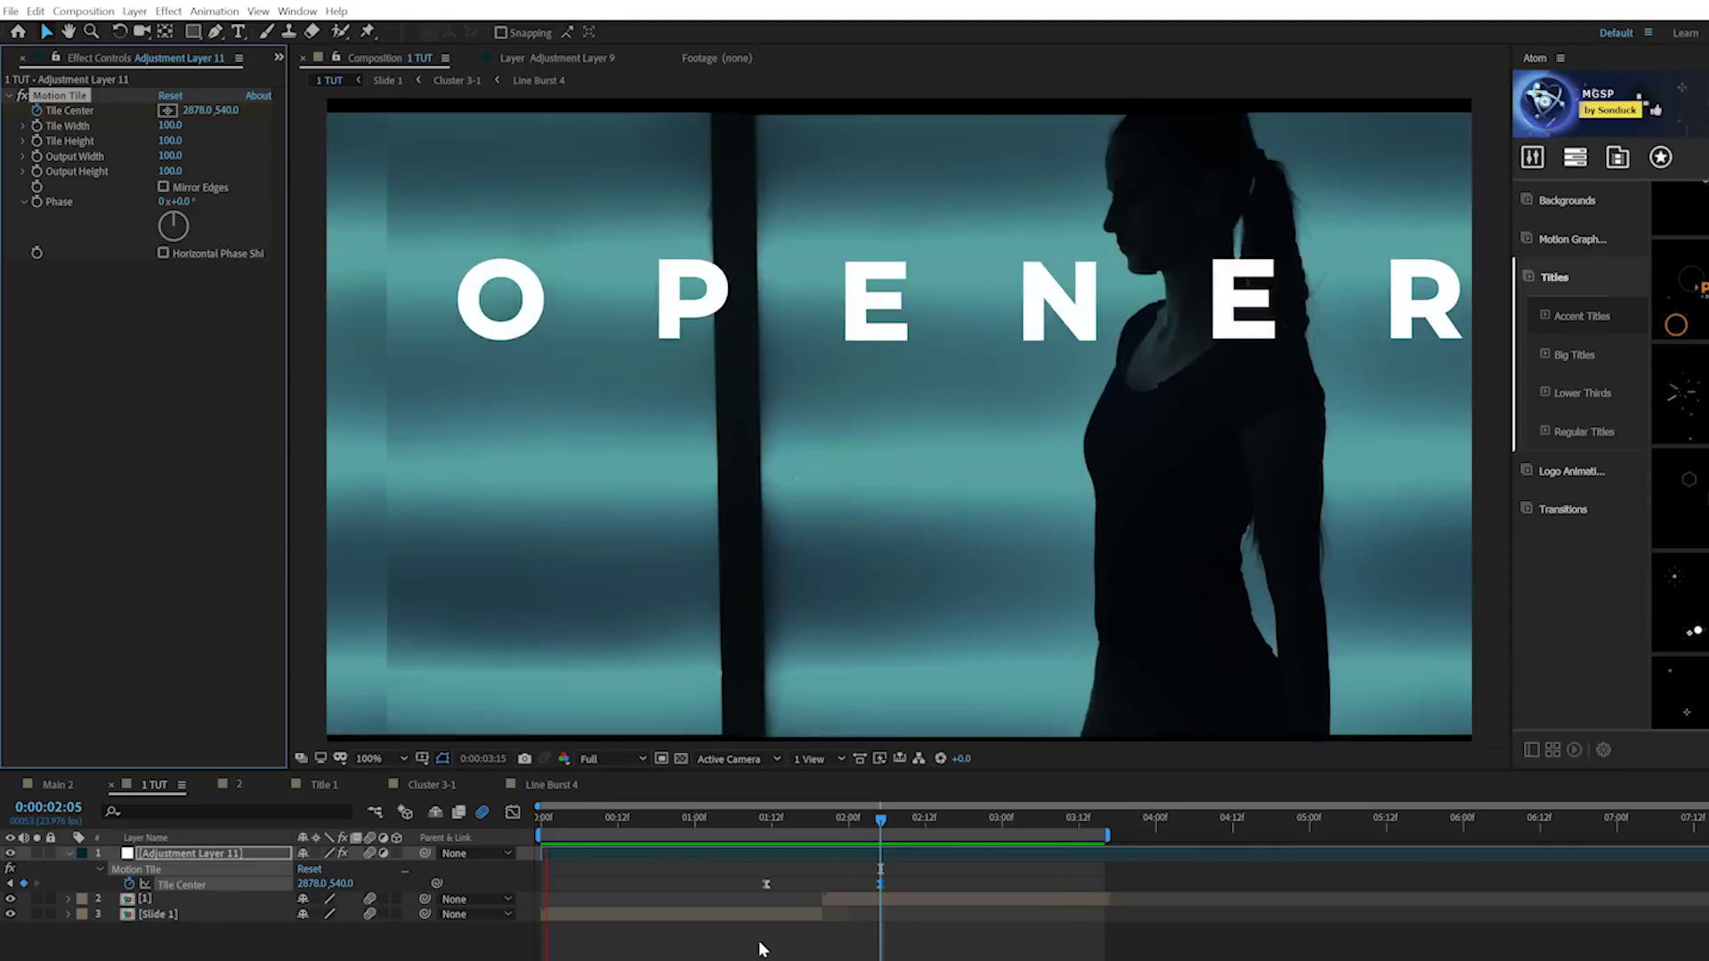